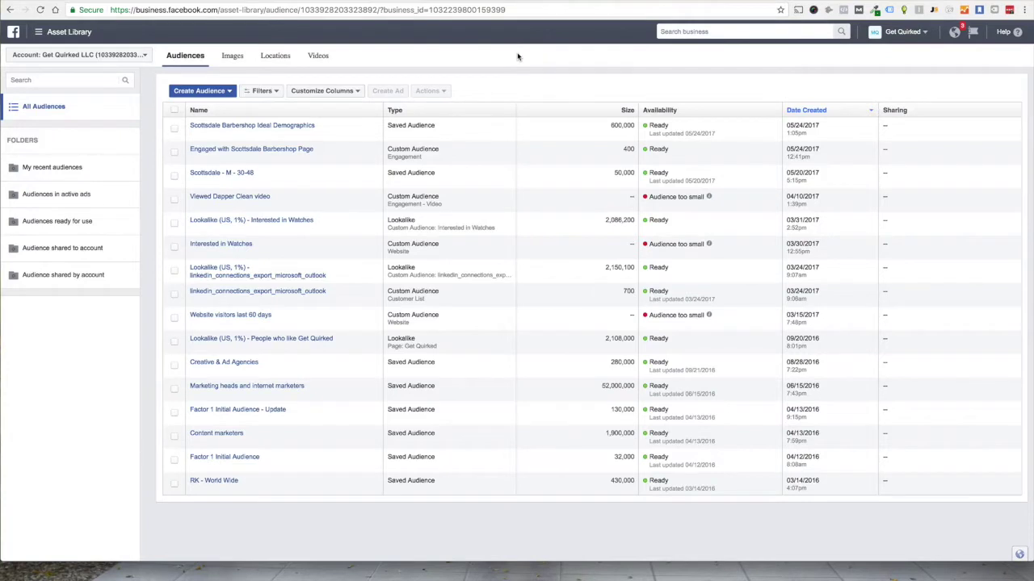
- Go to the Business Manager home page through the tools menu, then bring the navigation menu back up
click(81, 37)
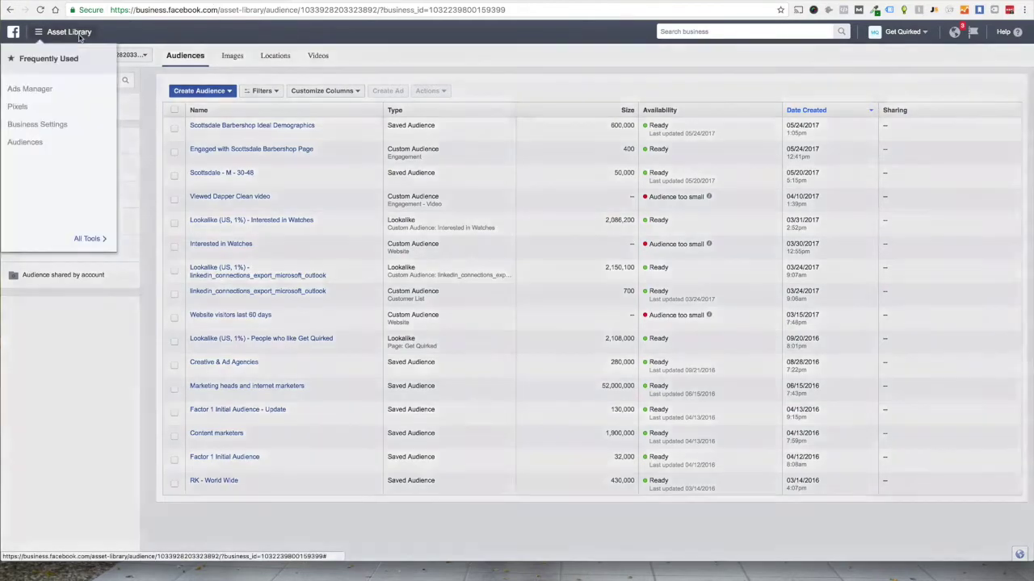
click(89, 240)
click(270, 89)
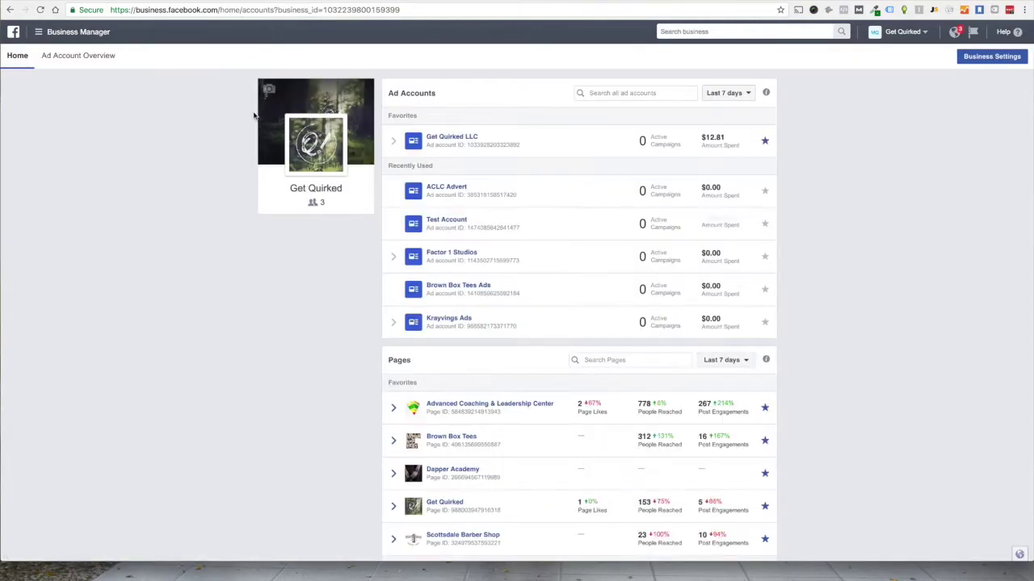
click(91, 34)
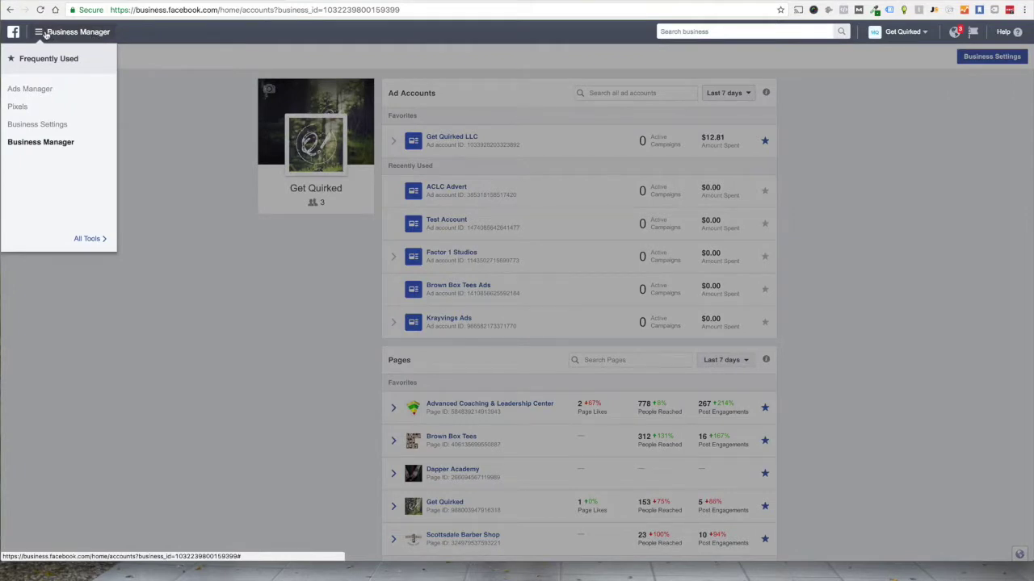
mouse_move(94, 228)
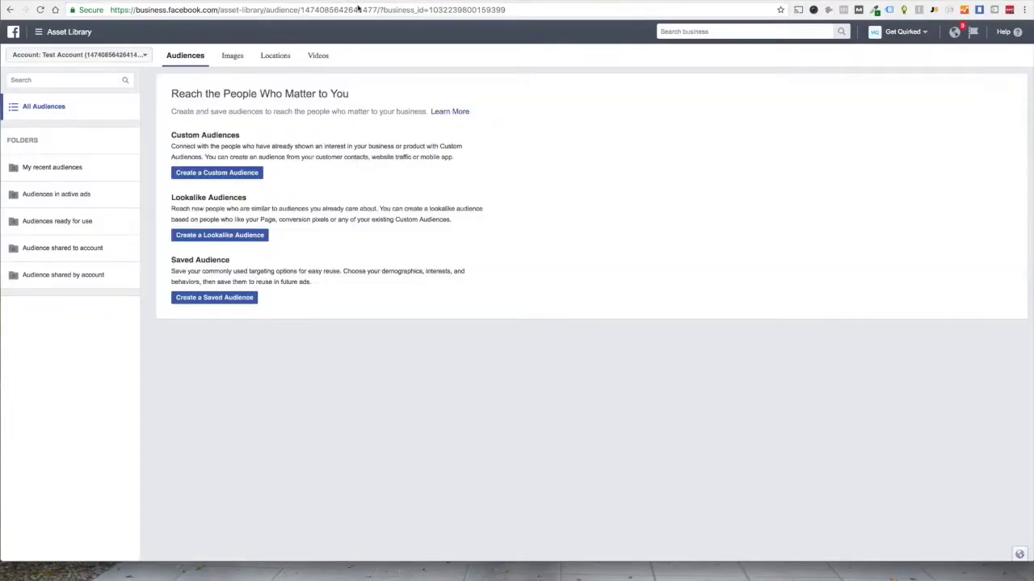
- Abandon the Test Account website-traffic audience and switch the ad account to Get Quirked LLC
click(229, 174)
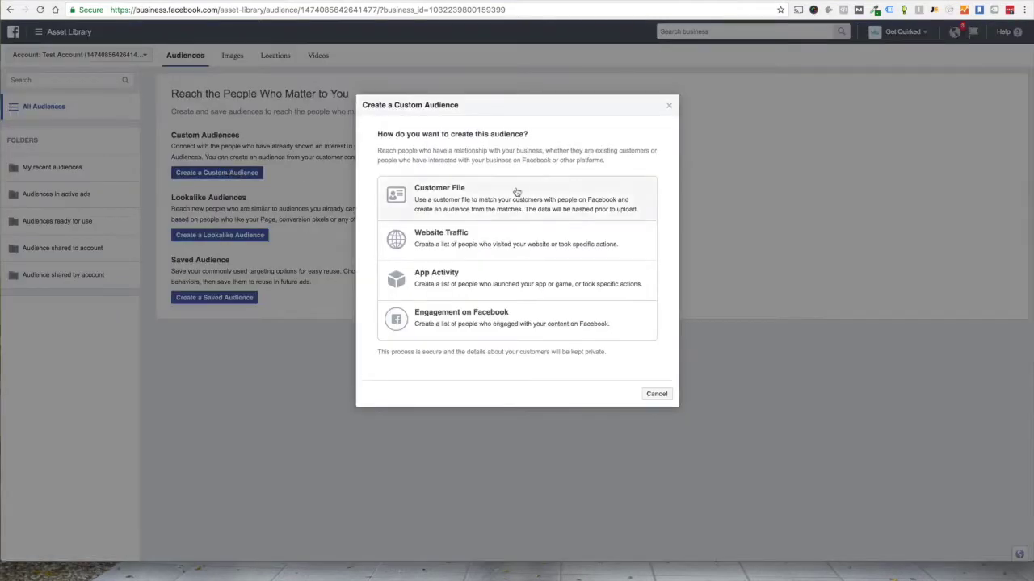
click(509, 244)
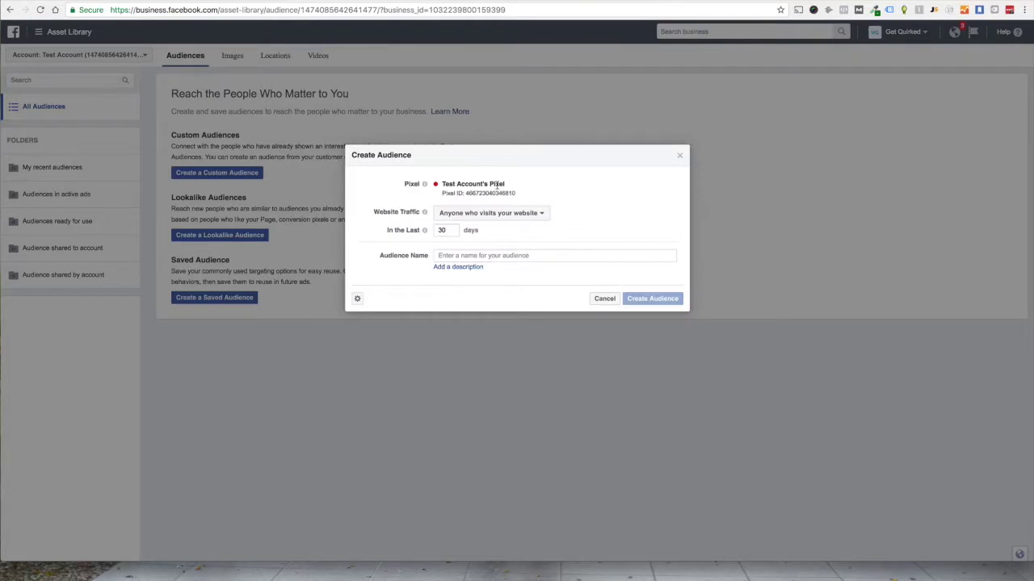
click(680, 156)
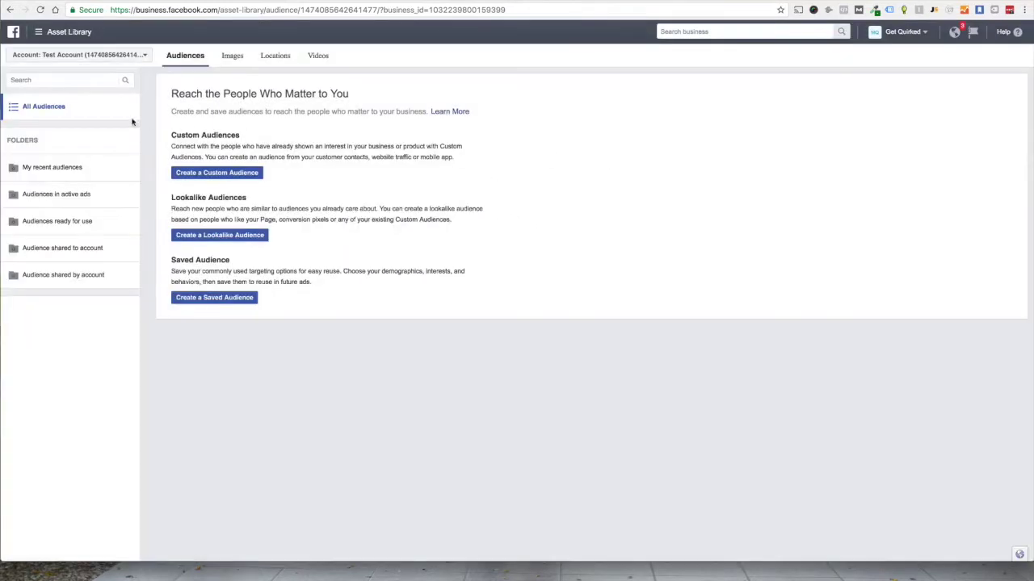
click(102, 54)
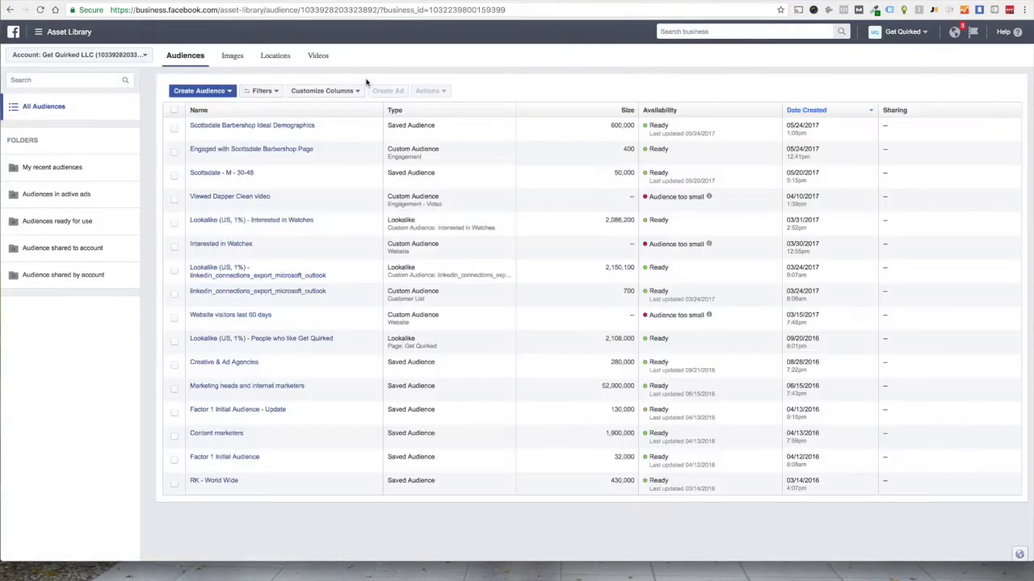
click(222, 91)
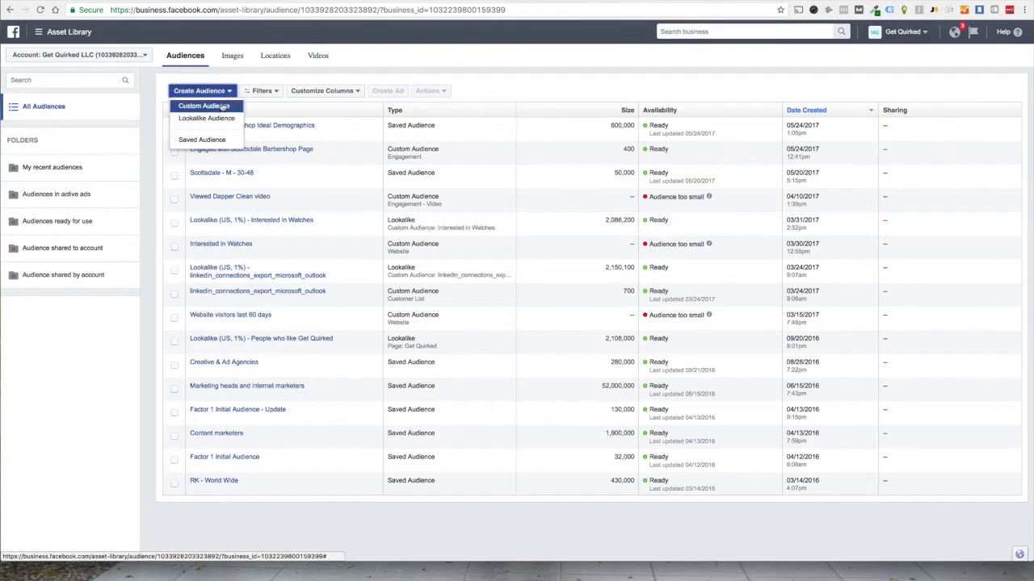
- Build a Website Traffic audience: visitors of the exact pasted guide URL within 30 days
click(222, 107)
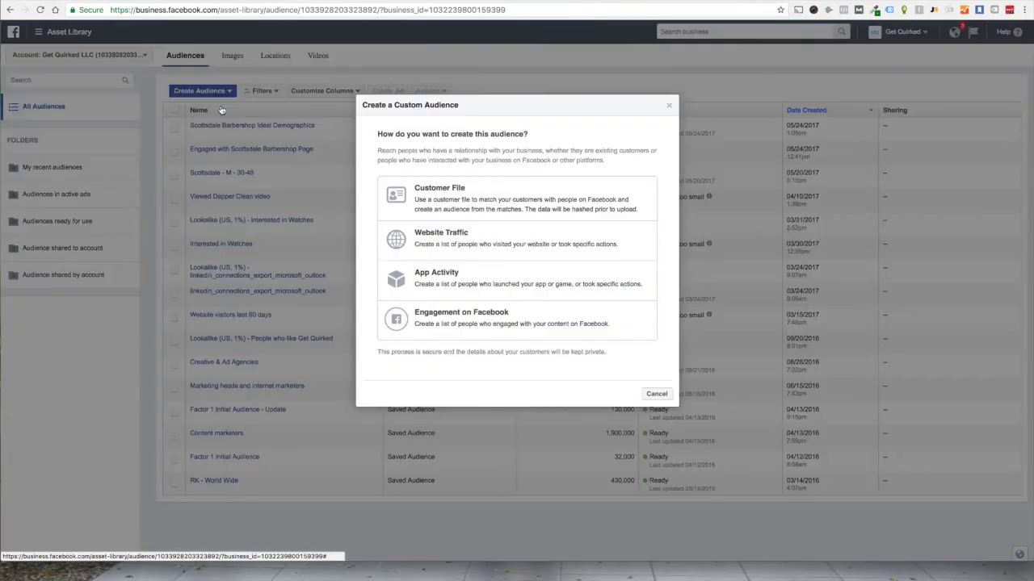
click(503, 246)
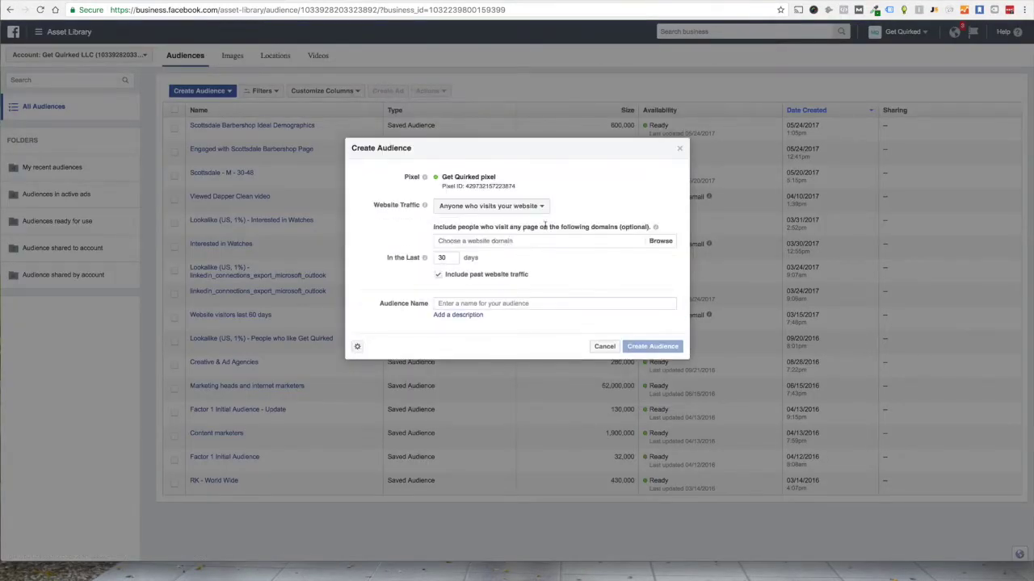
click(520, 208)
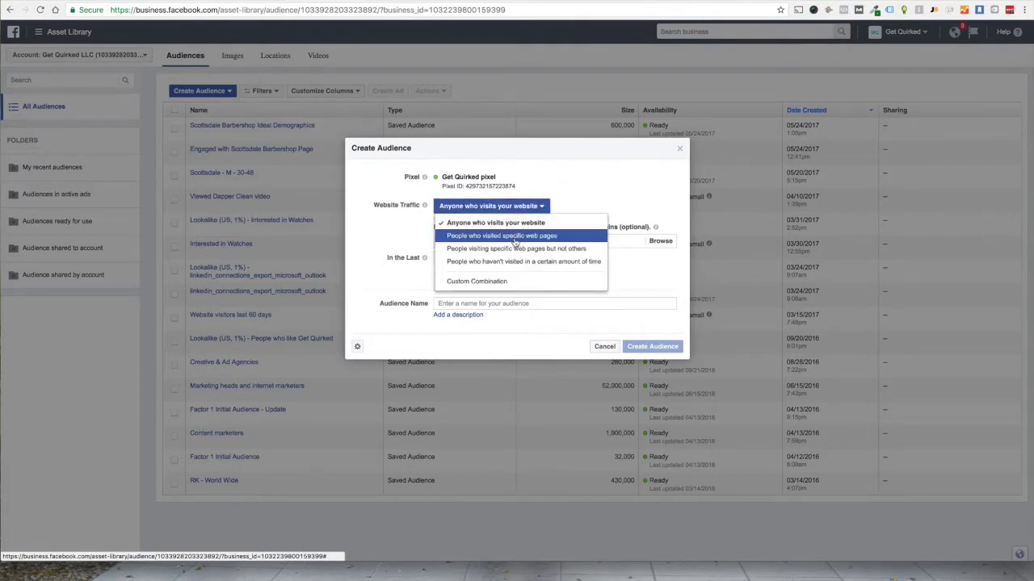
click(514, 237)
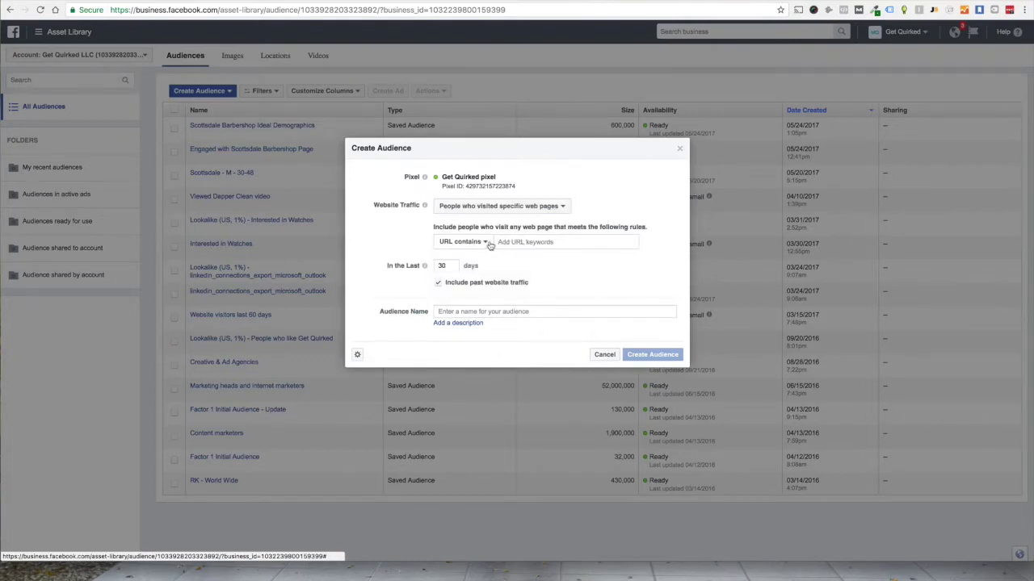
click(484, 242)
click(463, 258)
text(co/3-step-guide-download)
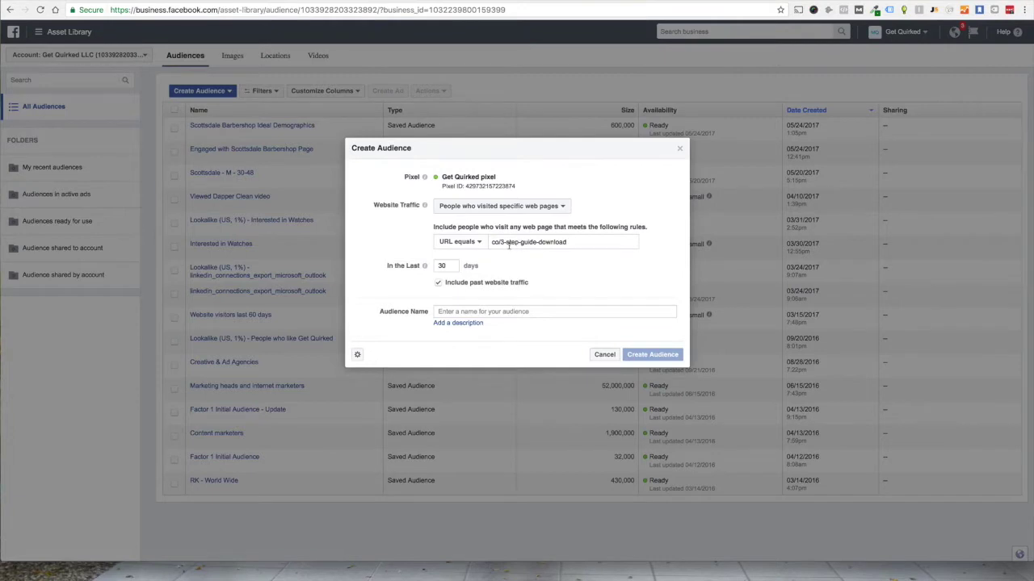
key(Home)
drag(495, 242, 588, 244)
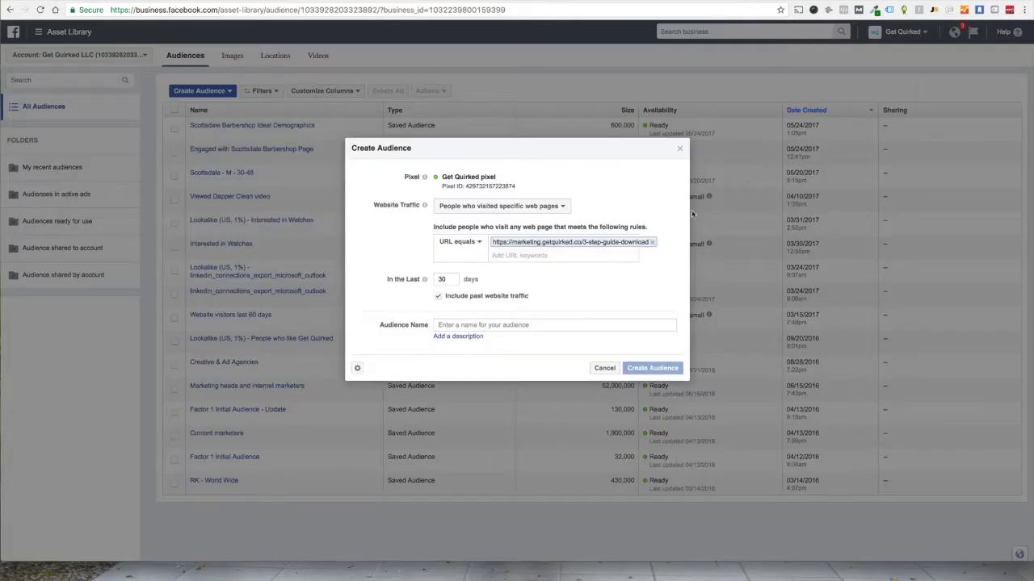
double_click(442, 281)
- Name the audience '3 Step Guide Visitors', create it and dismiss the confirmation
click(522, 327)
text(#)
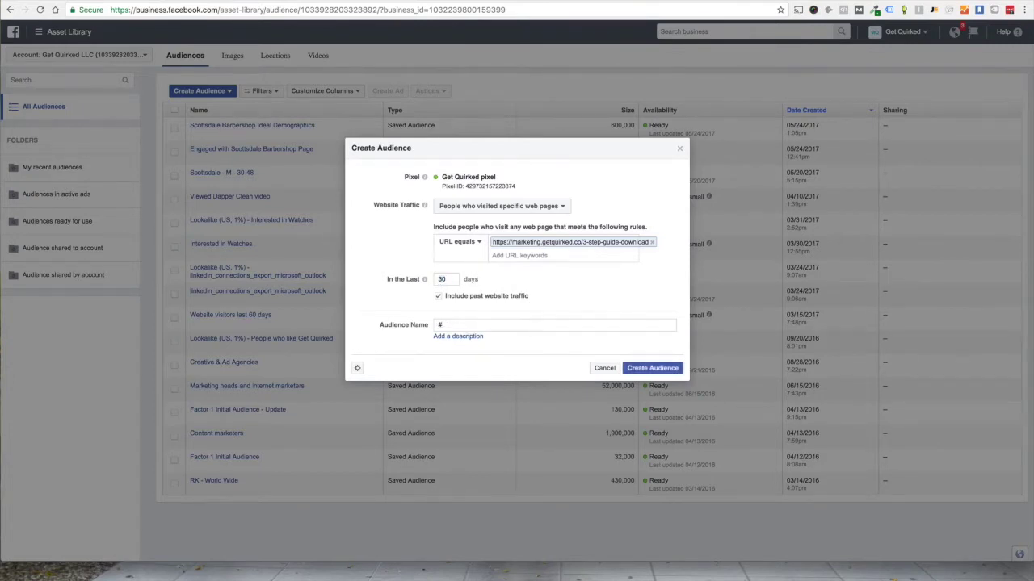
text( Step Guid)
text(e Vido)
text(rs)
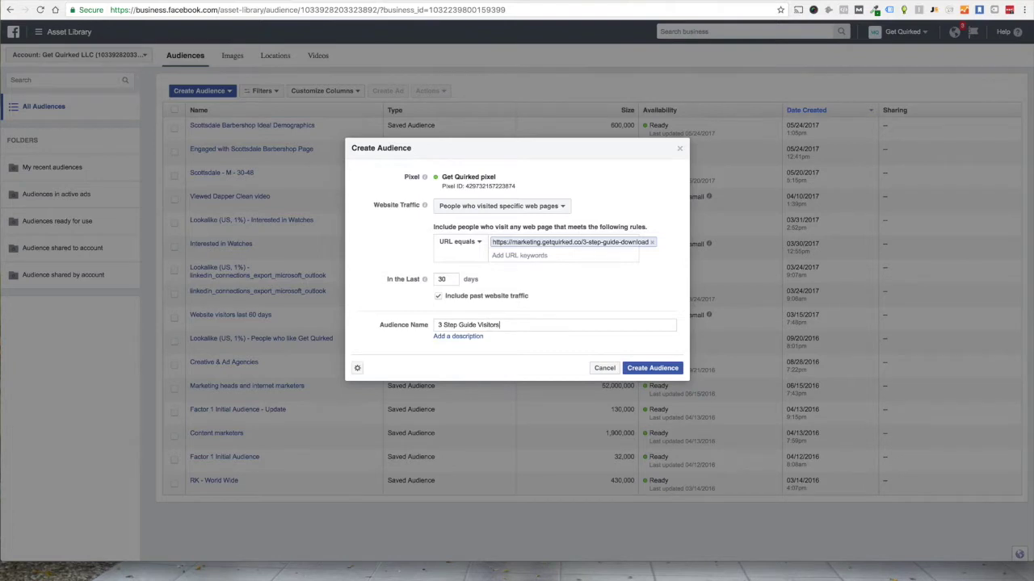
click(646, 370)
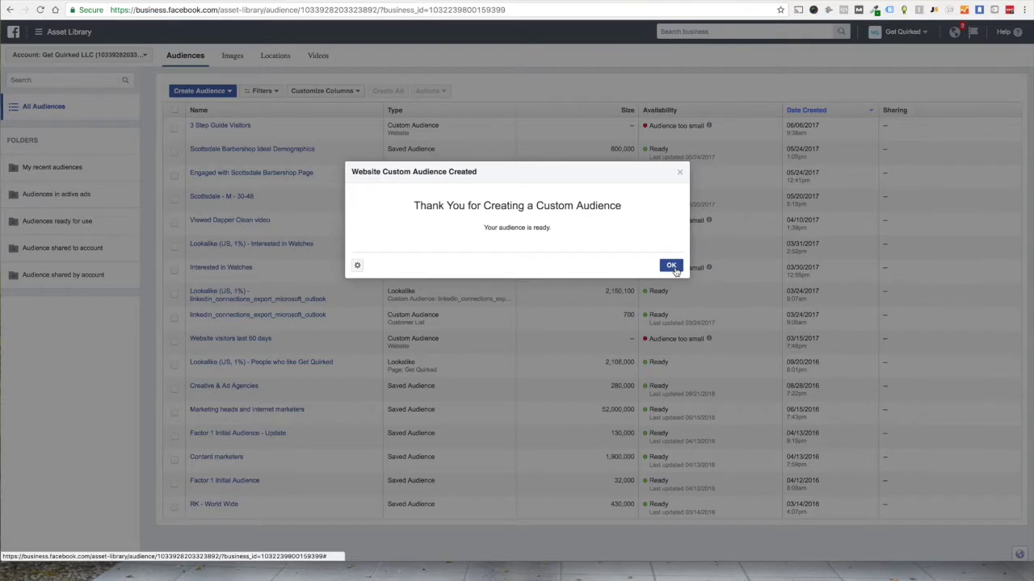
click(672, 267)
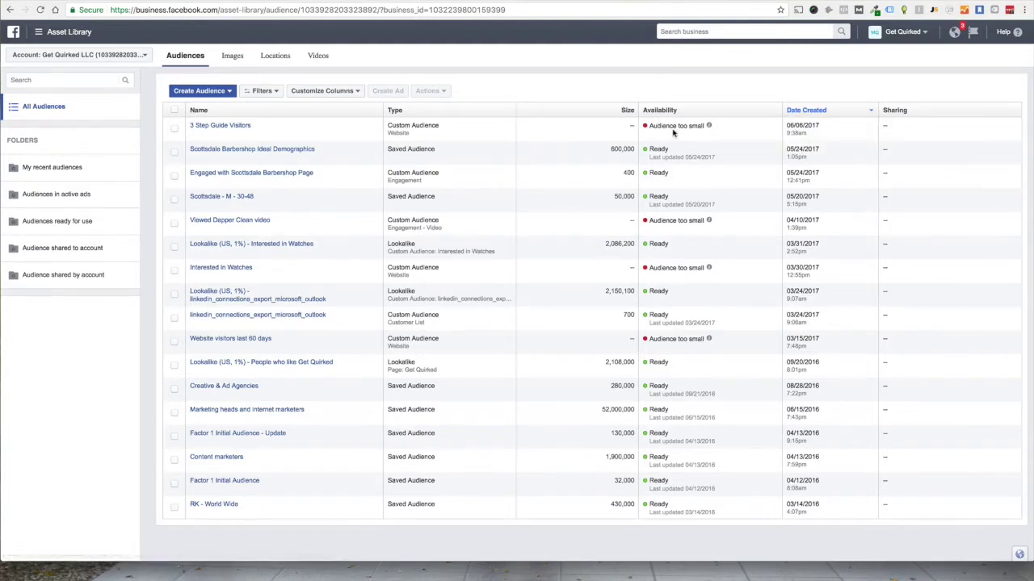
- Check why 3 Step Guide Visitors is too small, then select that audience
drag(650, 126, 706, 127)
click(708, 128)
click(174, 128)
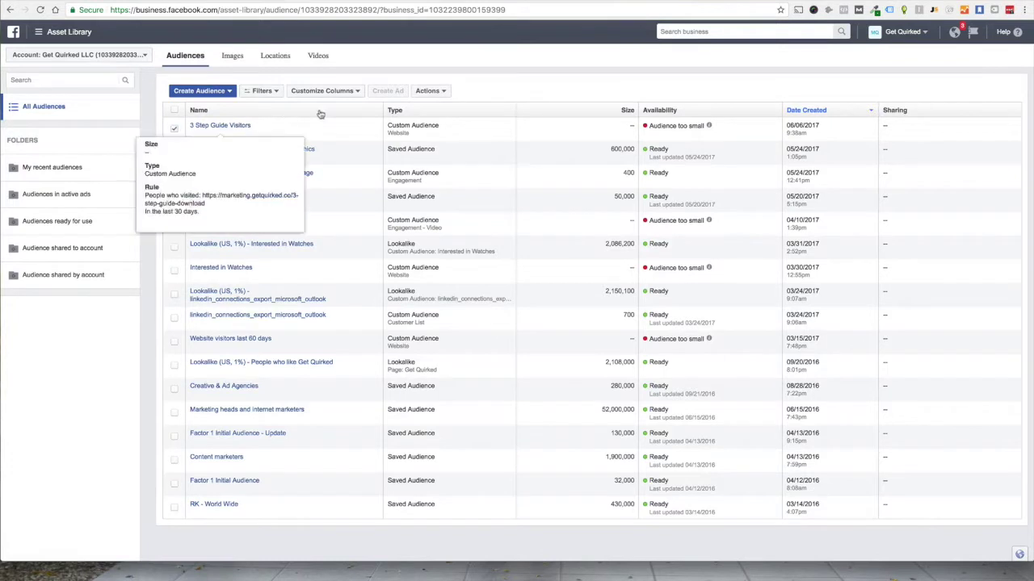
- Start a lookalike from 3 Step Guide Visitors with United States as its location
click(444, 93)
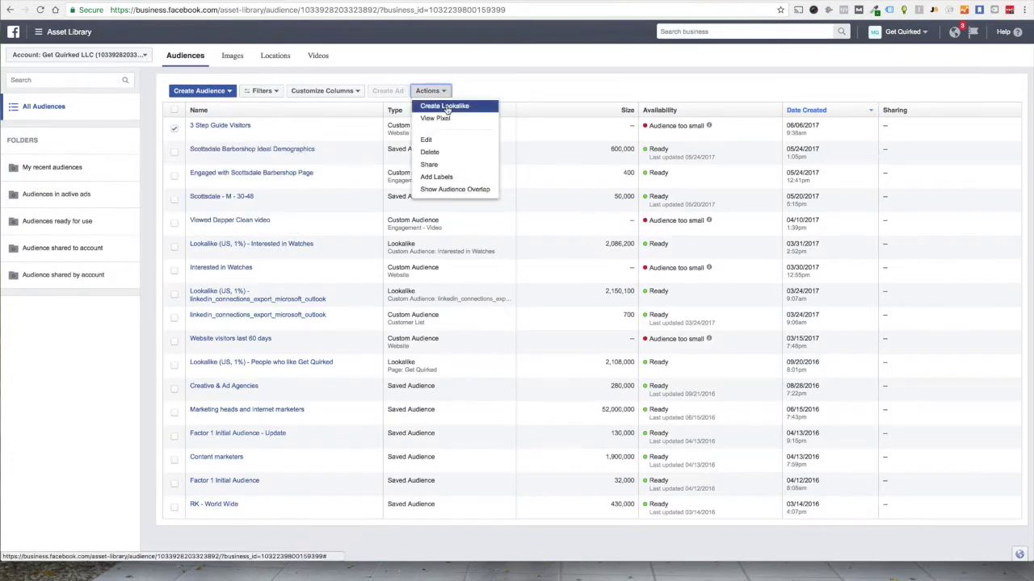
click(445, 106)
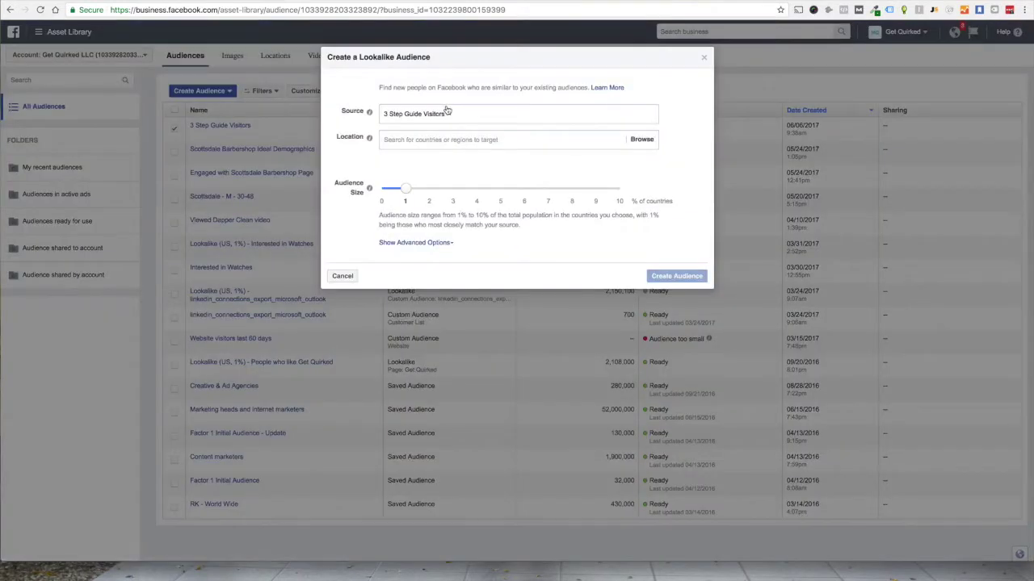
click(462, 114)
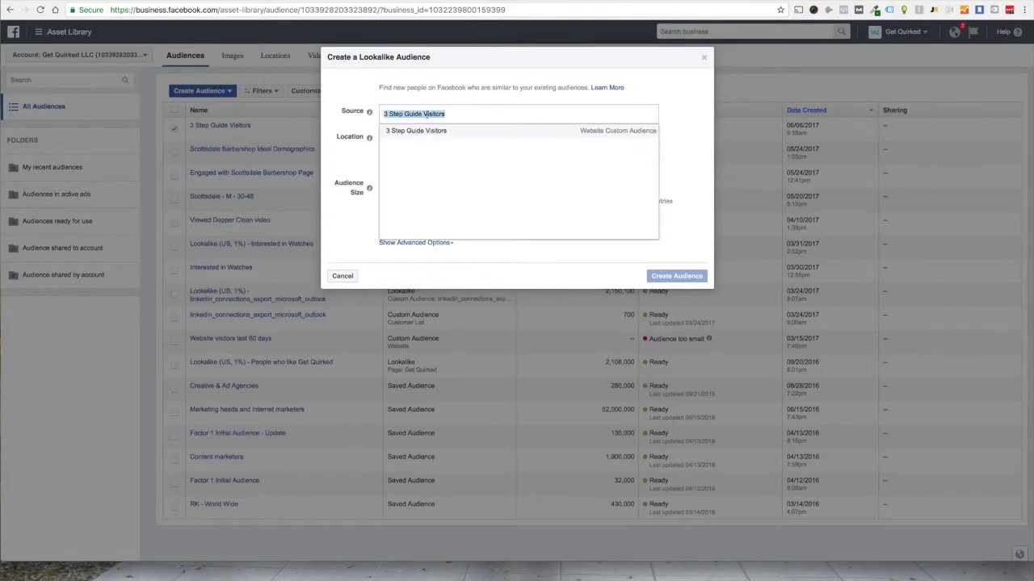
click(702, 114)
click(468, 144)
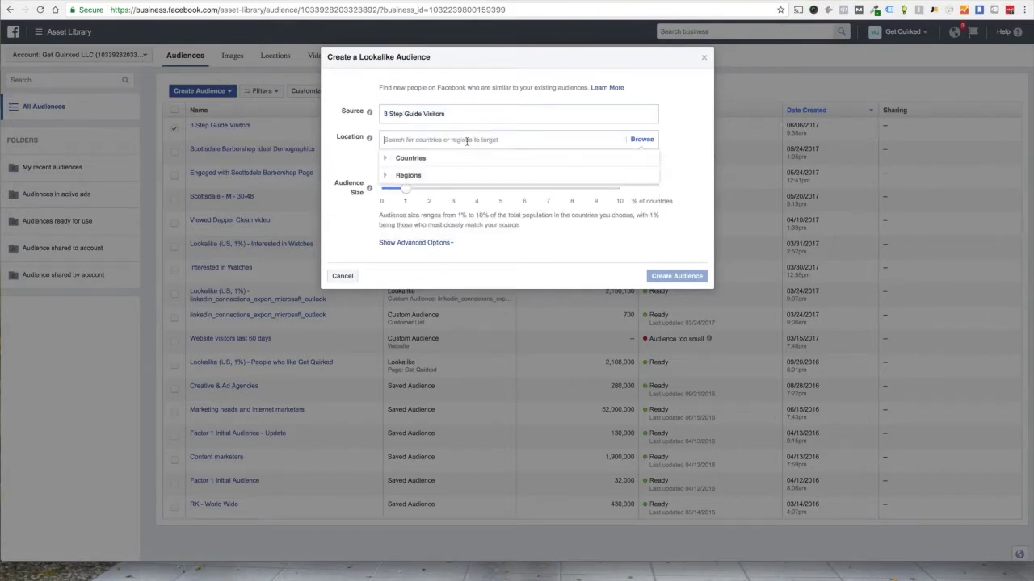
text(unit)
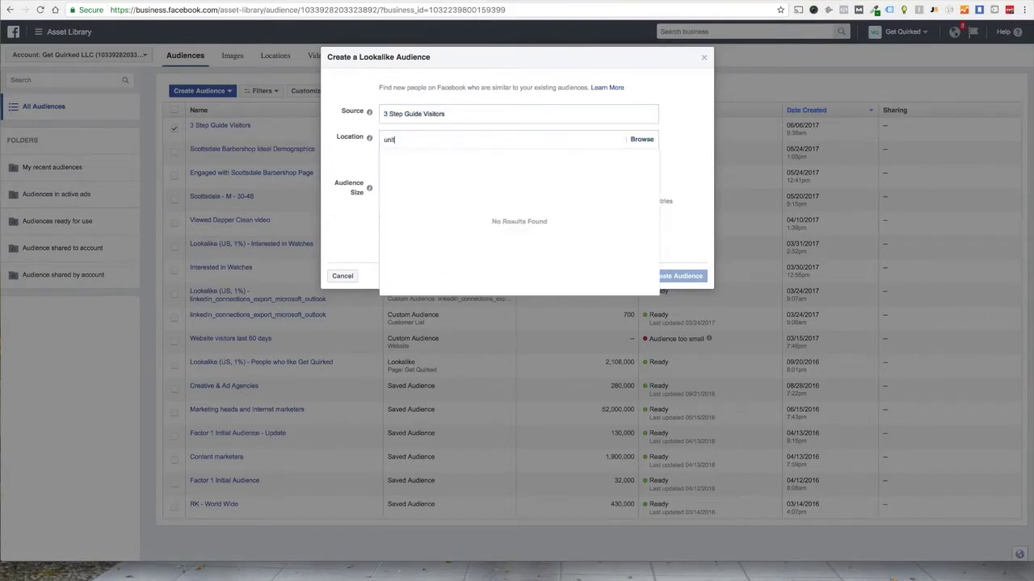
key(Down)
key(Down)
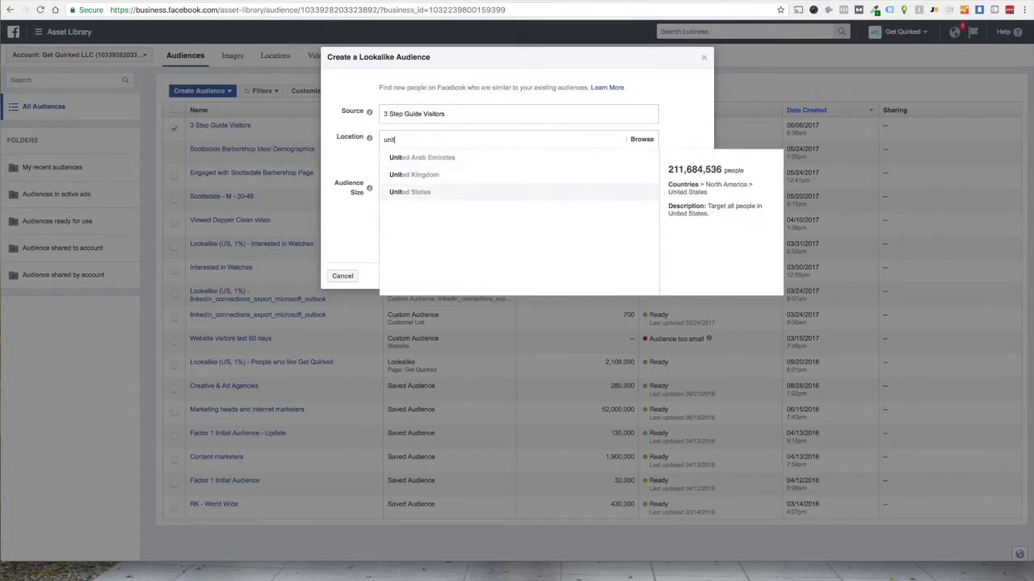
key(Return)
click(673, 142)
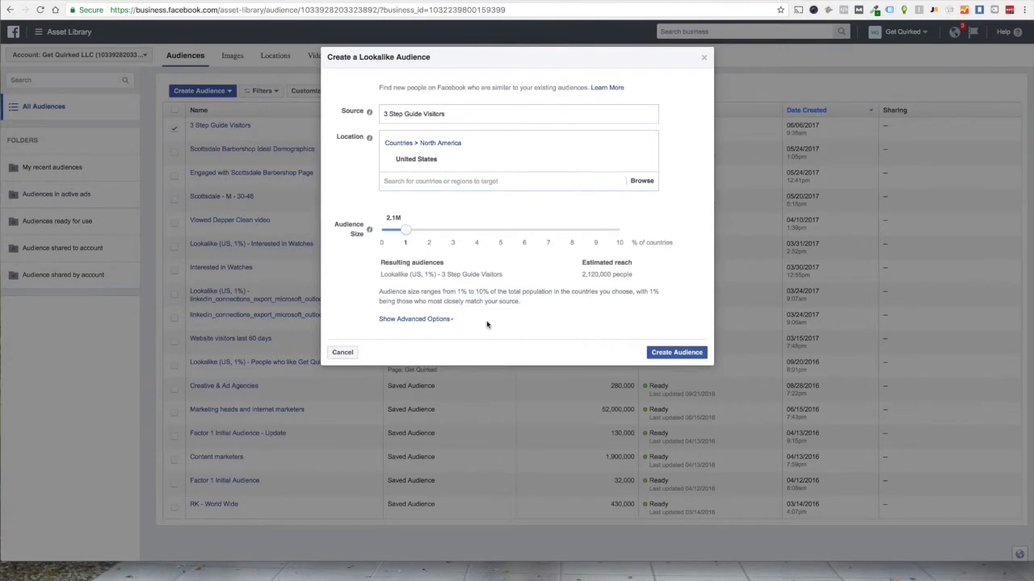
- Keep the 1% audience size and create the lookalike
click(415, 319)
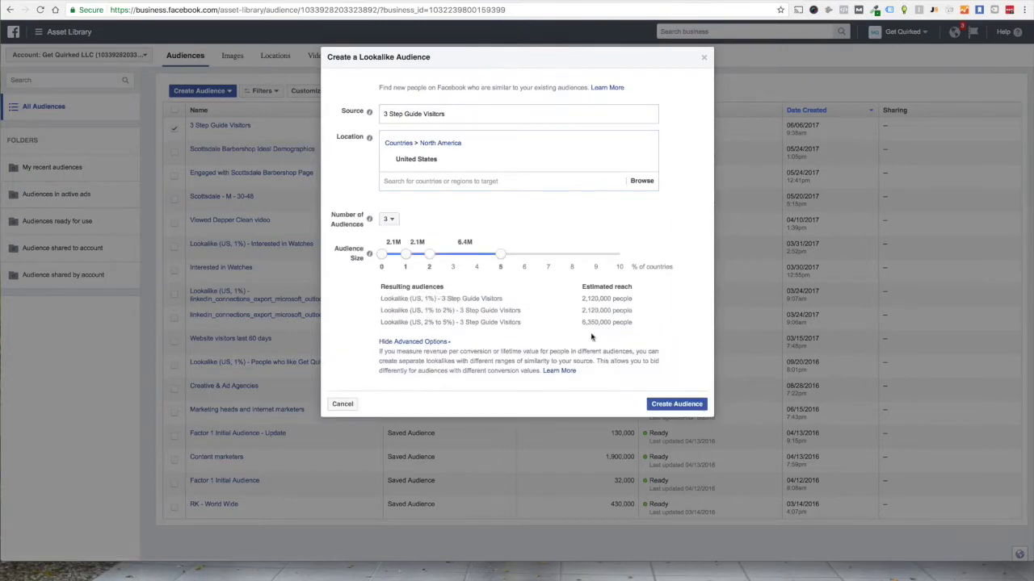
click(425, 343)
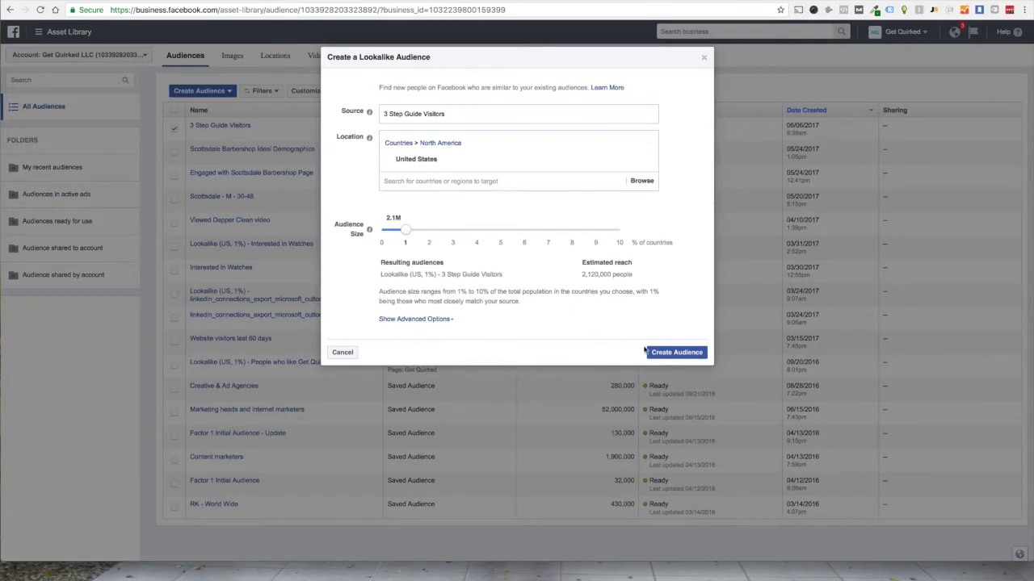
click(686, 353)
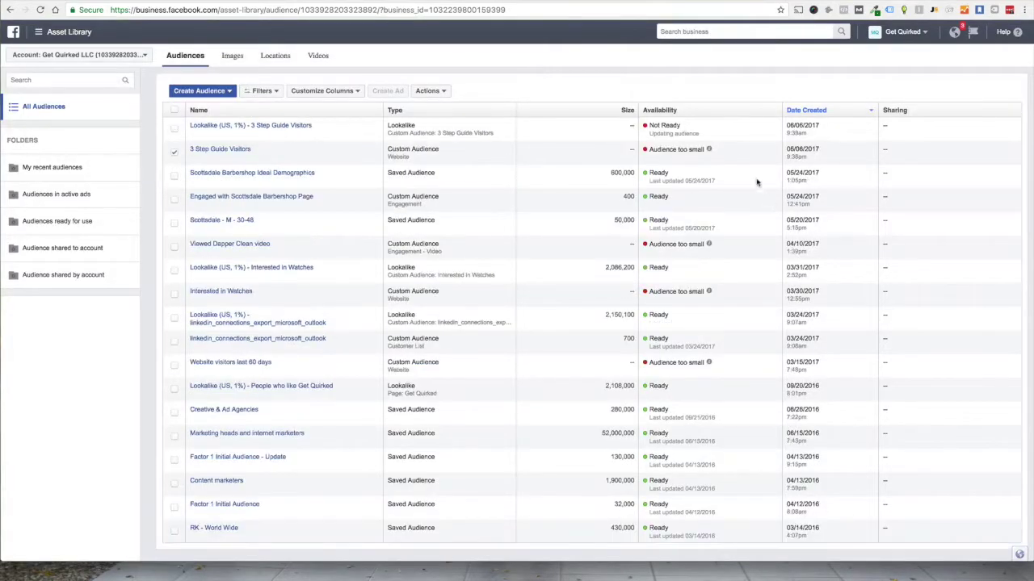
drag(699, 135, 651, 129)
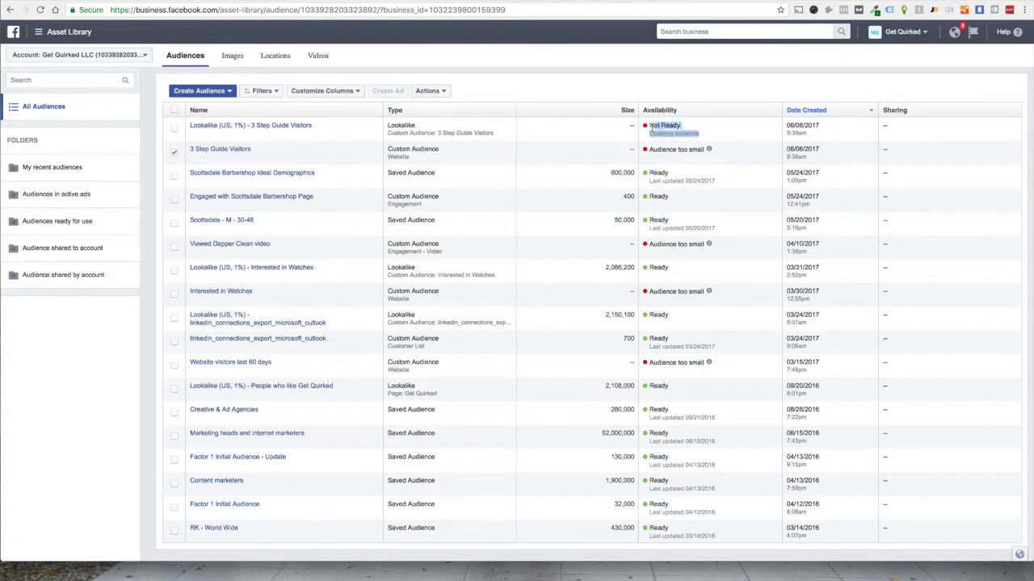
click(651, 129)
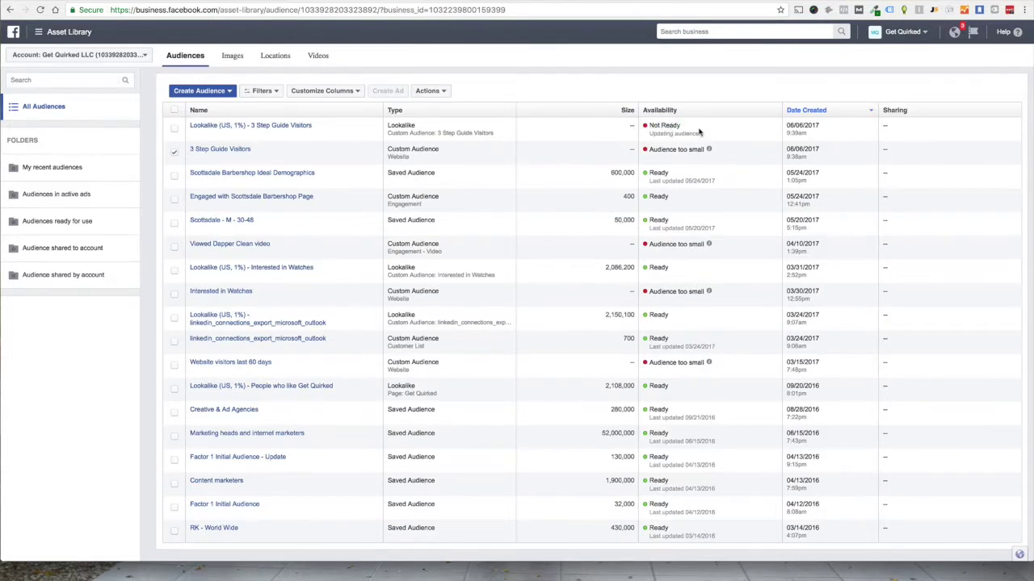
drag(729, 153, 212, 149)
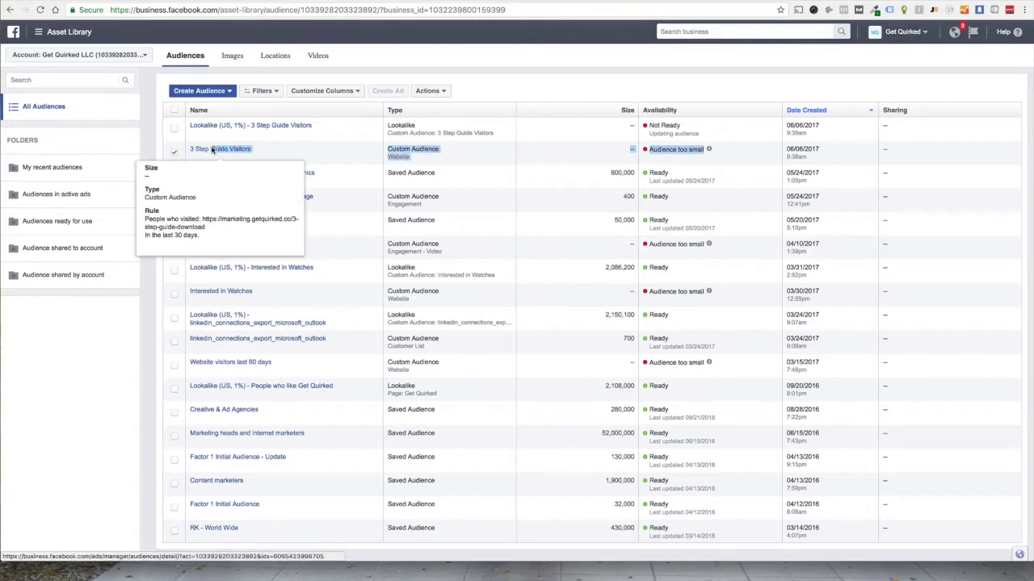
click(327, 153)
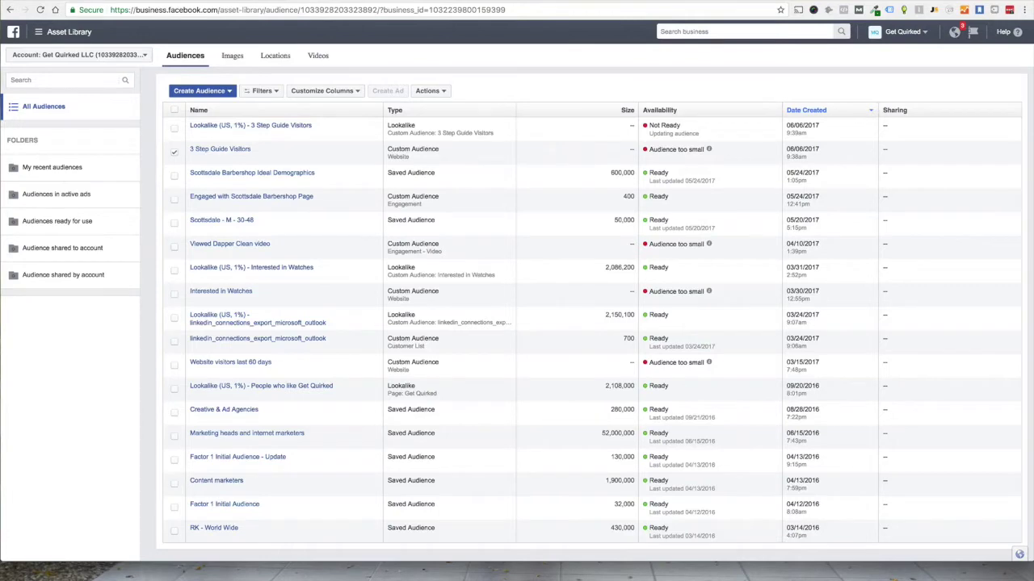
click(380, 2)
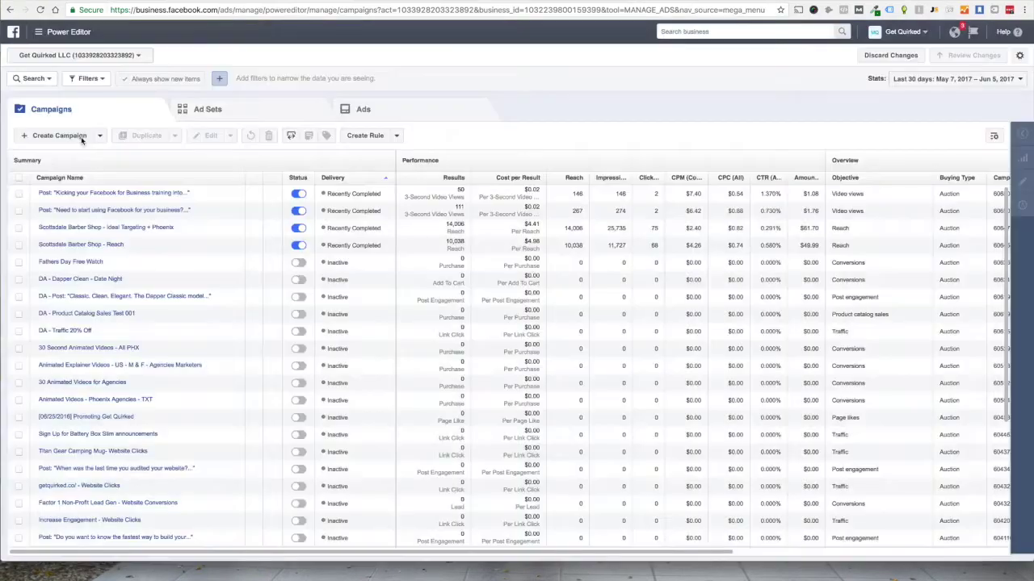
- Name the new campaign '3 Step Download' with the Conversions objective
click(81, 136)
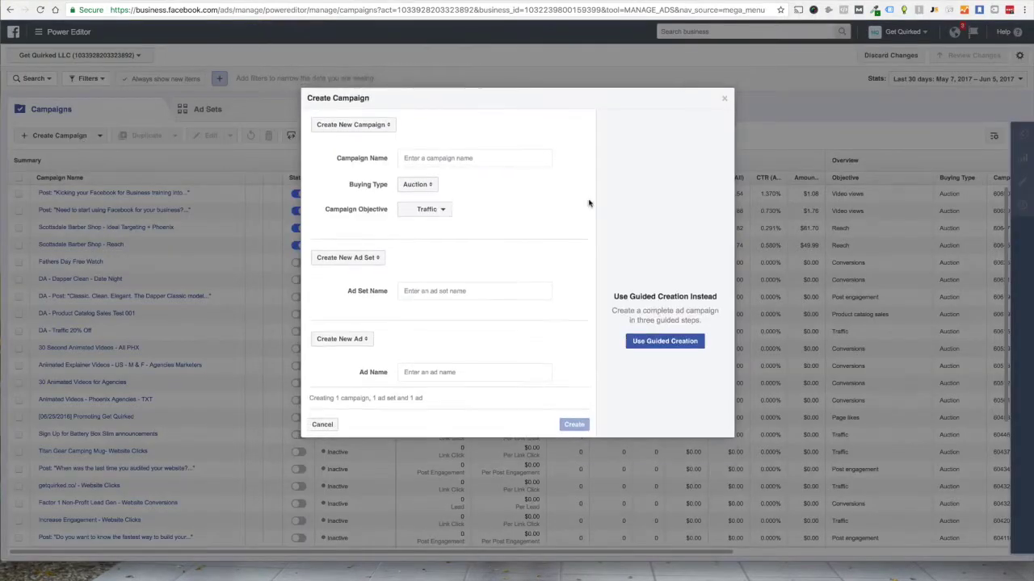
click(491, 207)
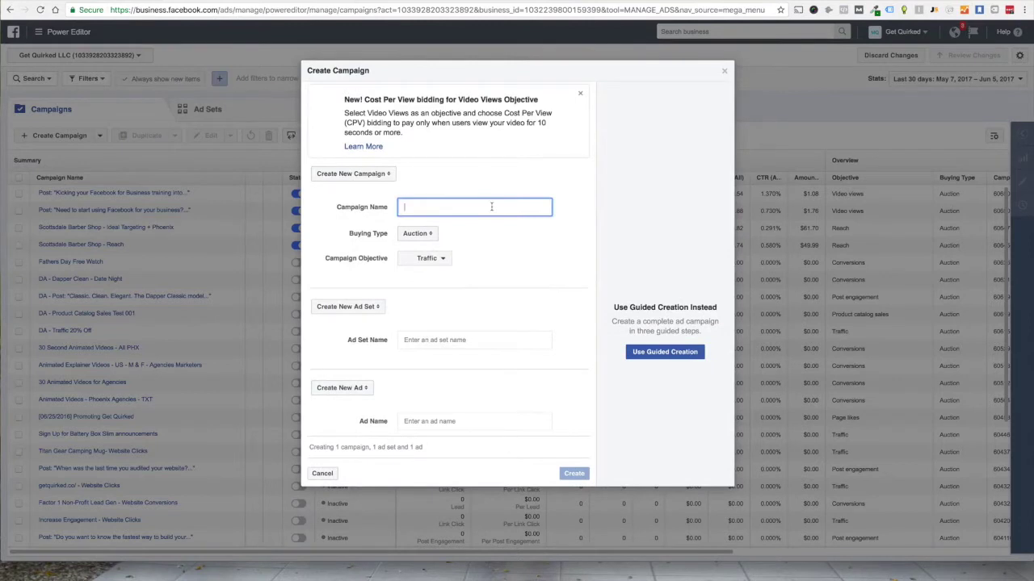
text(3 Step Download)
click(429, 235)
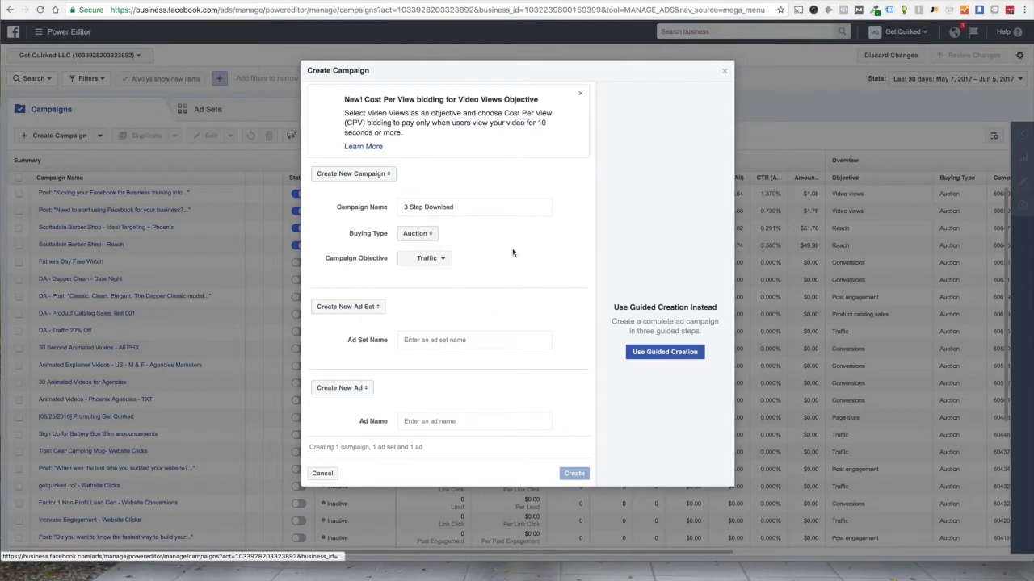
click(450, 265)
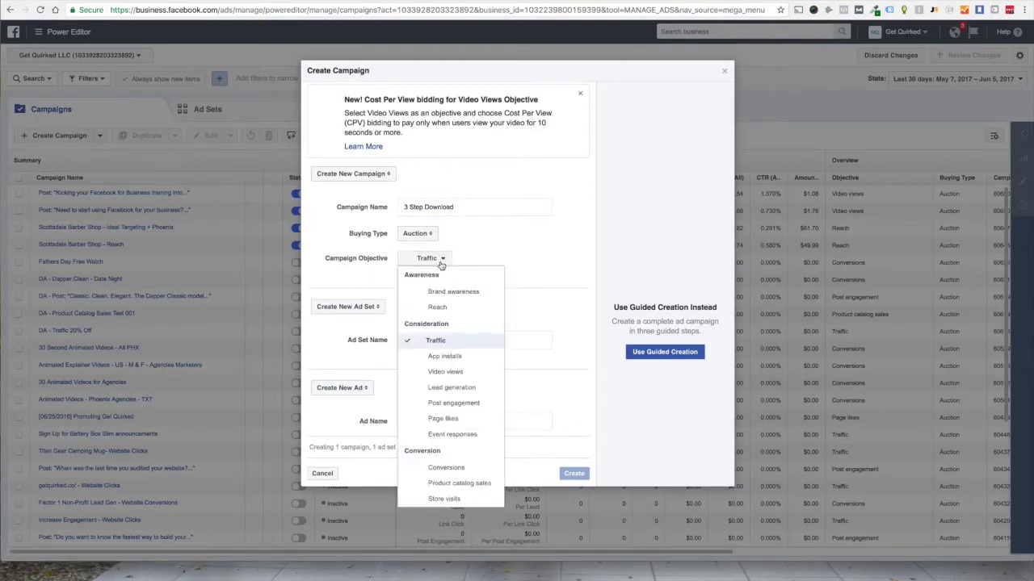
click(455, 468)
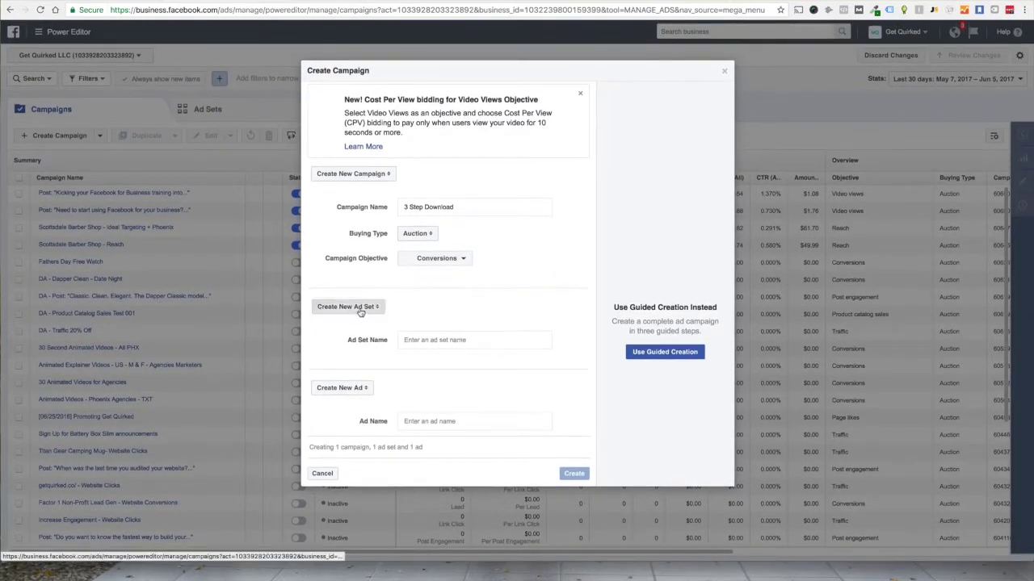
- Name the new ad set '3 Step DL - Men - Mobile'
click(359, 307)
click(433, 314)
click(450, 340)
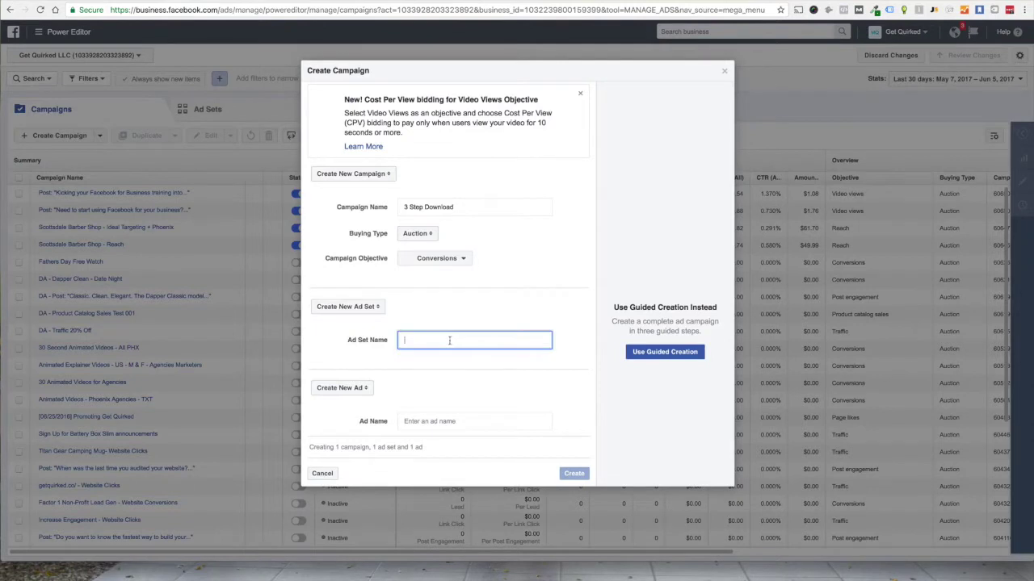
text(3 Step DL -)
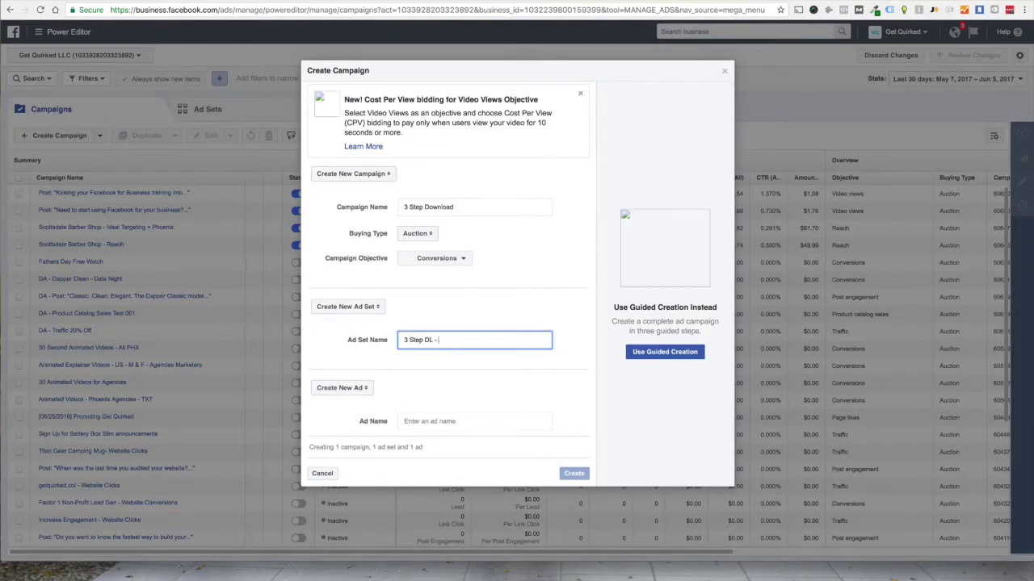
text(Men)
text( -Mome)
key(BackSpace)
key(BackSpace)
key(BackSpace)
key(BackSpace)
text(Mobile)
key(BackSpace)
key(BackSpace)
text(le)
- Name the ad '3 Step Download Offer' and create the campaign, ad set and ad
click(434, 421)
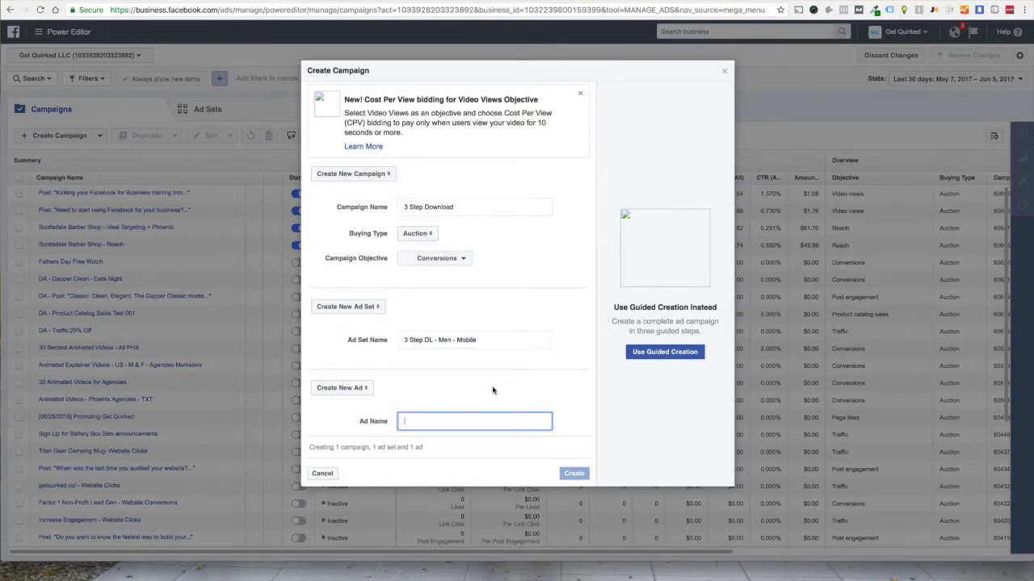
text(3 Step Down)
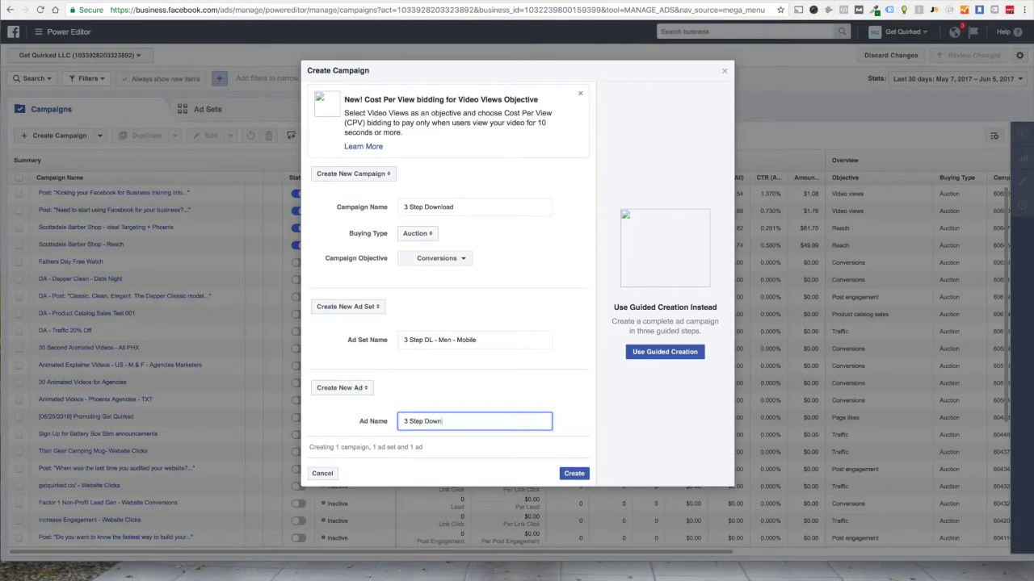
text(load Offer)
click(576, 476)
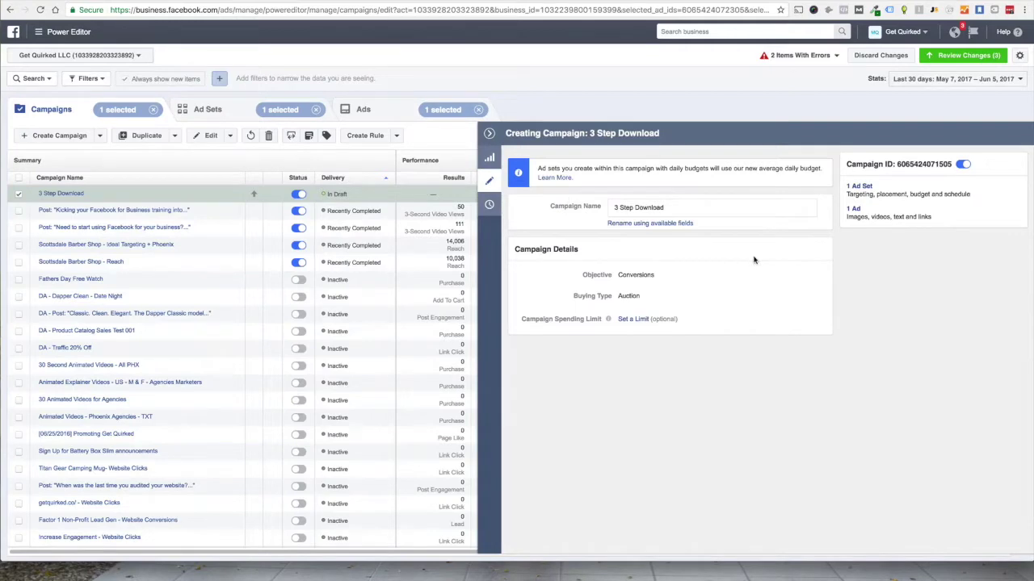
click(860, 187)
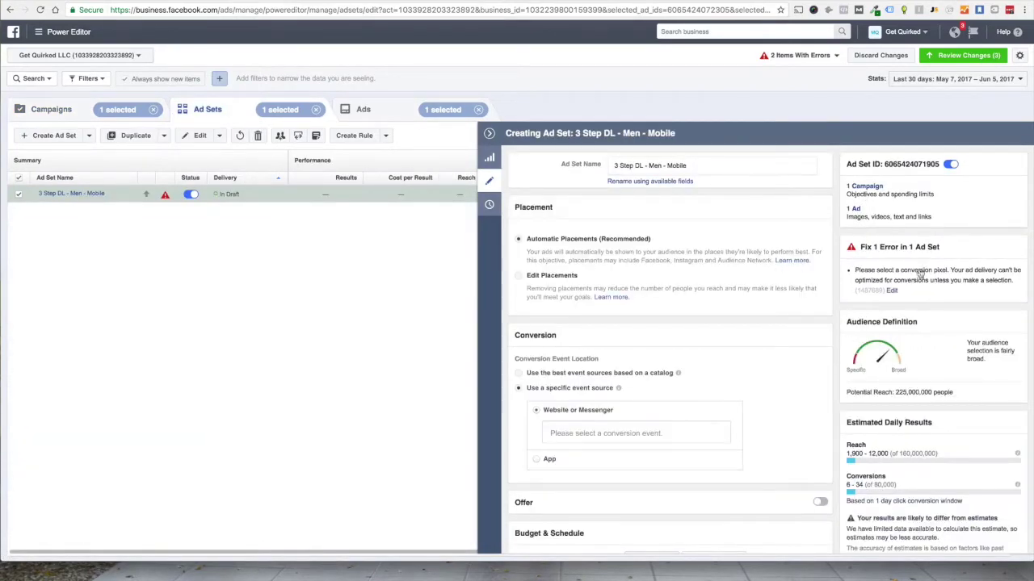
- Set the ad set's conversion event to Complete Registration
drag(855, 271, 1009, 280)
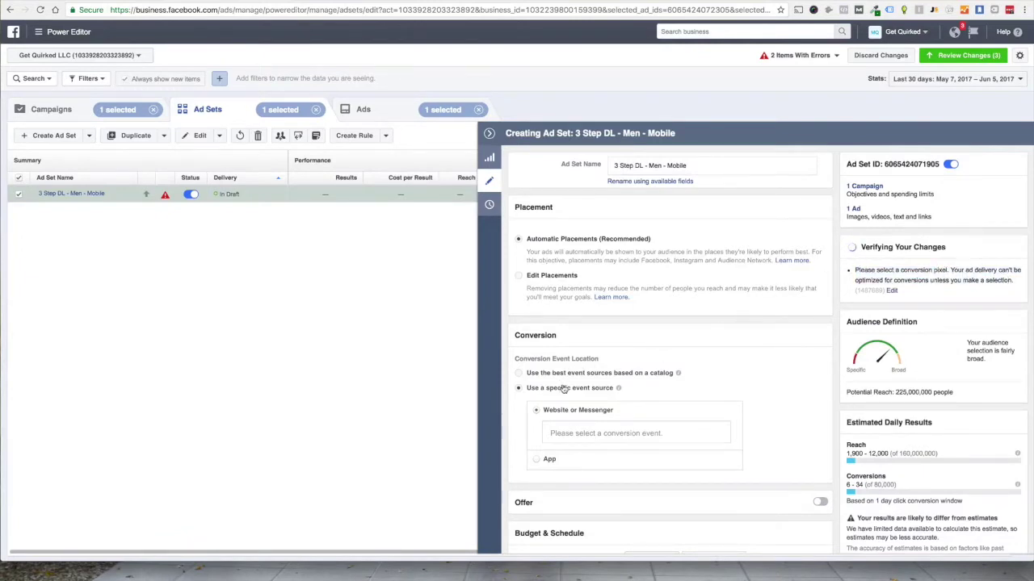
scroll(603, 394, down, 1)
click(657, 389)
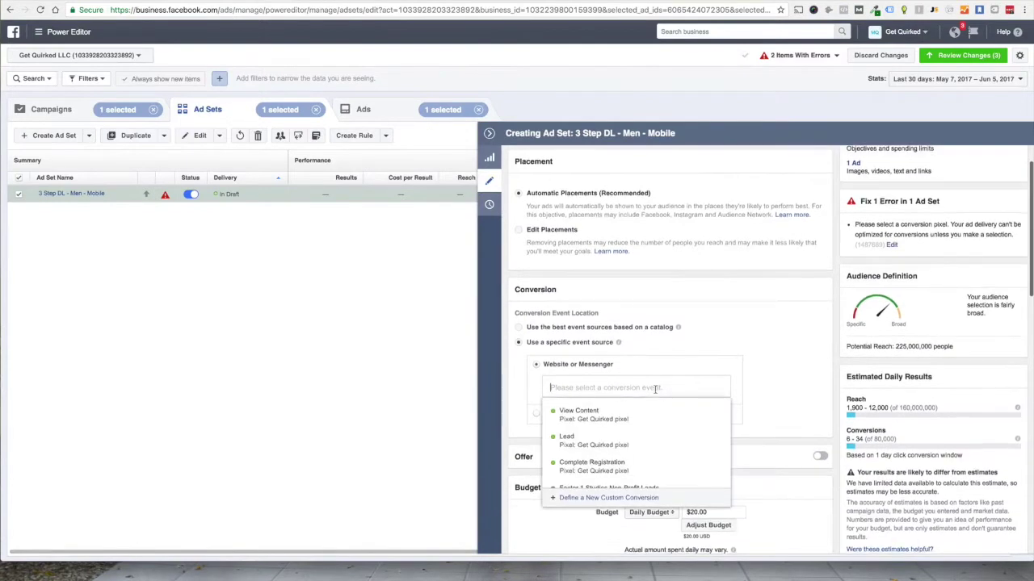
scroll(611, 429, down, 1)
click(611, 433)
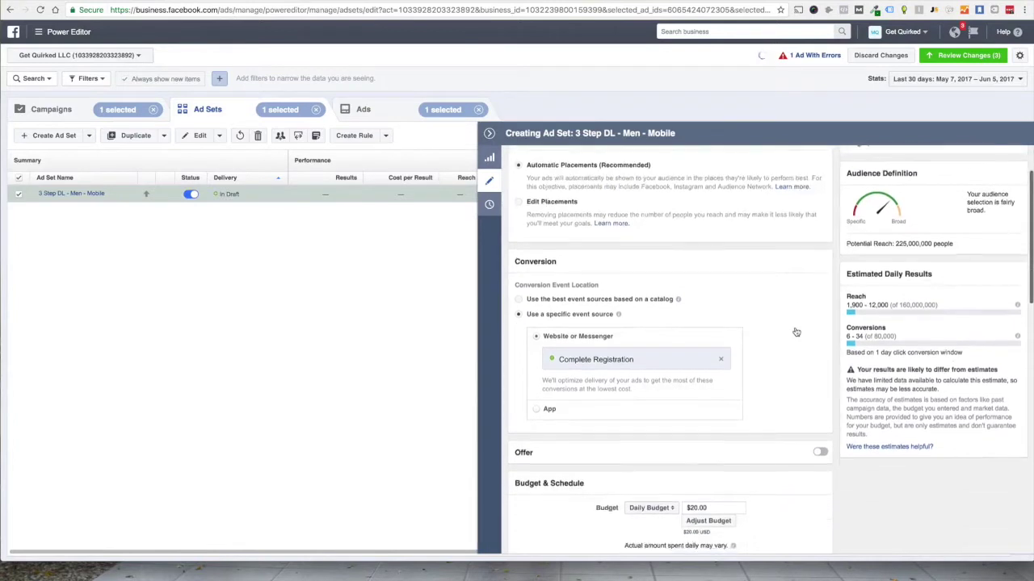
scroll(795, 332, down, 1)
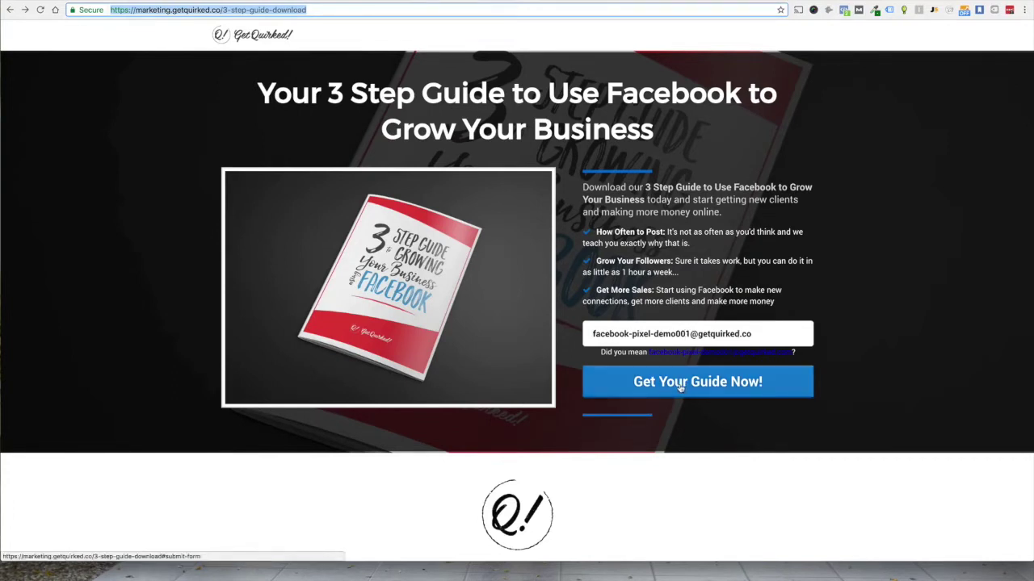
- Load the thank-you page and confirm in Pixel Helper that CompleteRegistration fires
click(26, 11)
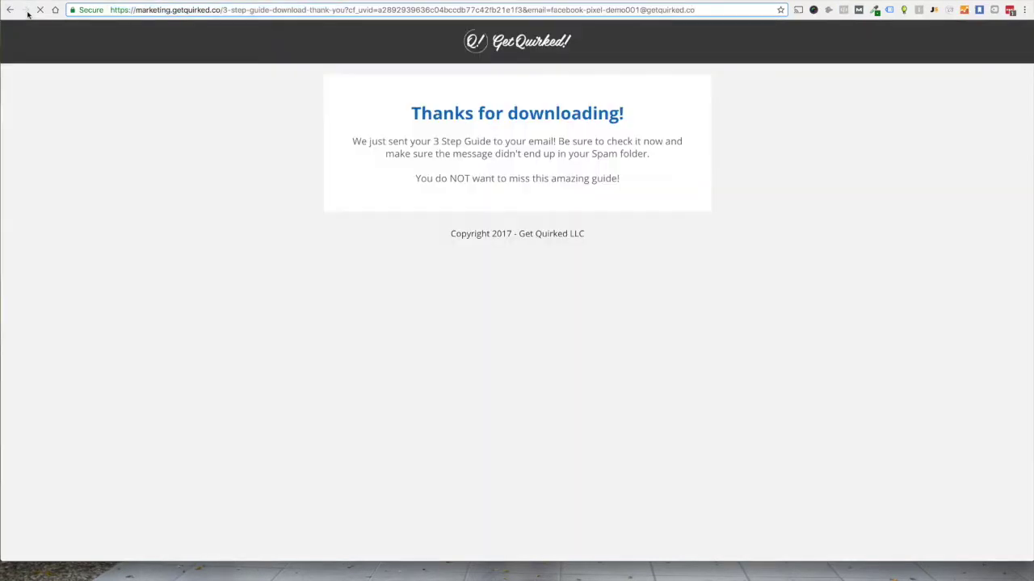
click(844, 10)
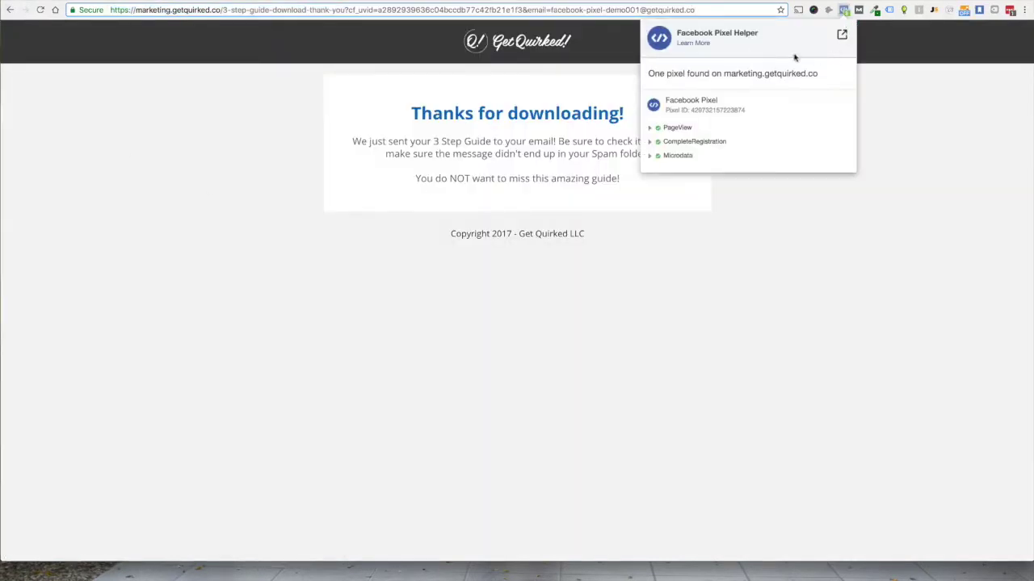
click(690, 142)
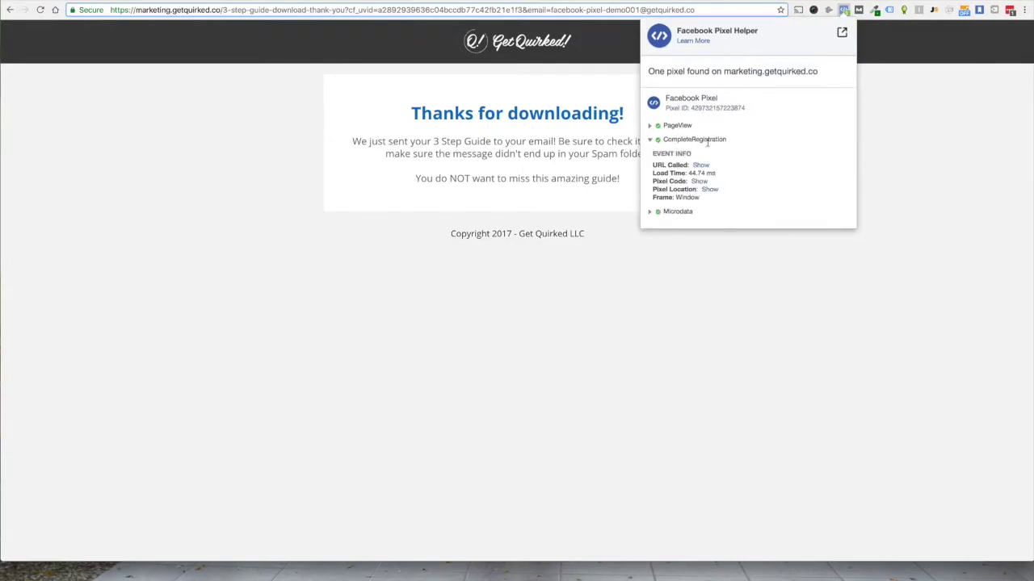
click(947, 129)
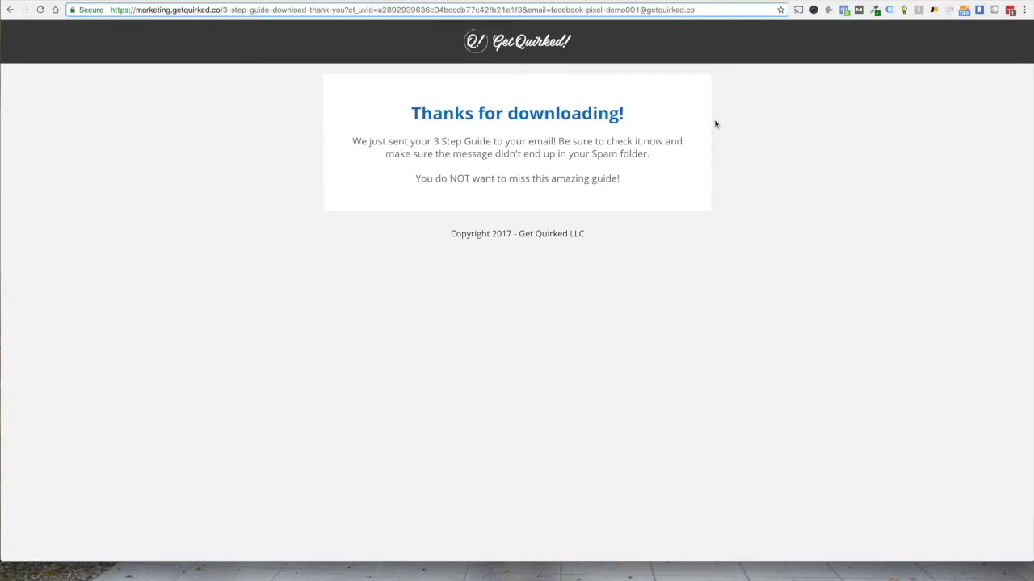
- Switch the ad set to a $50.00 lifetime budget
click(197, 1)
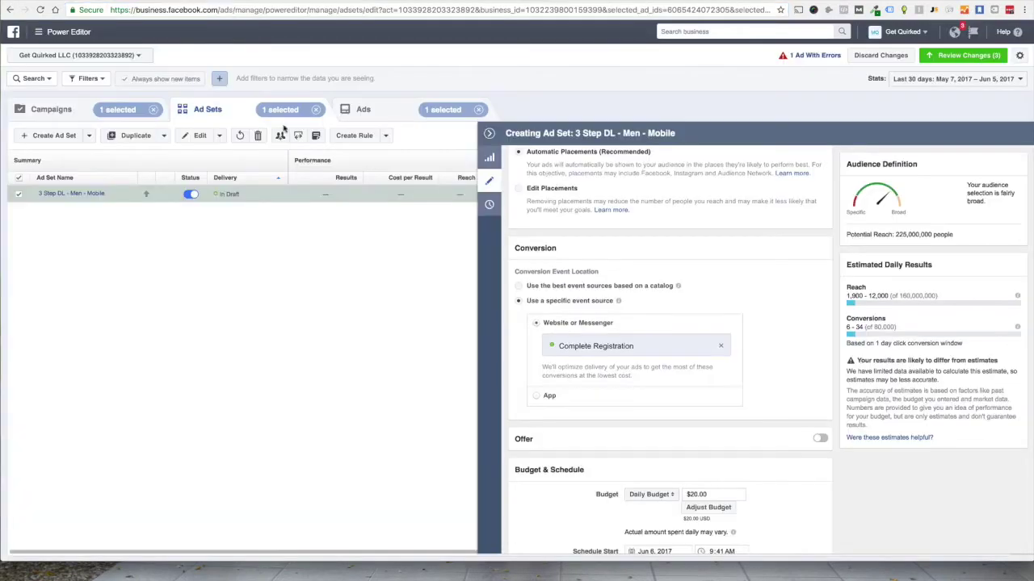
scroll(784, 307, down, 4)
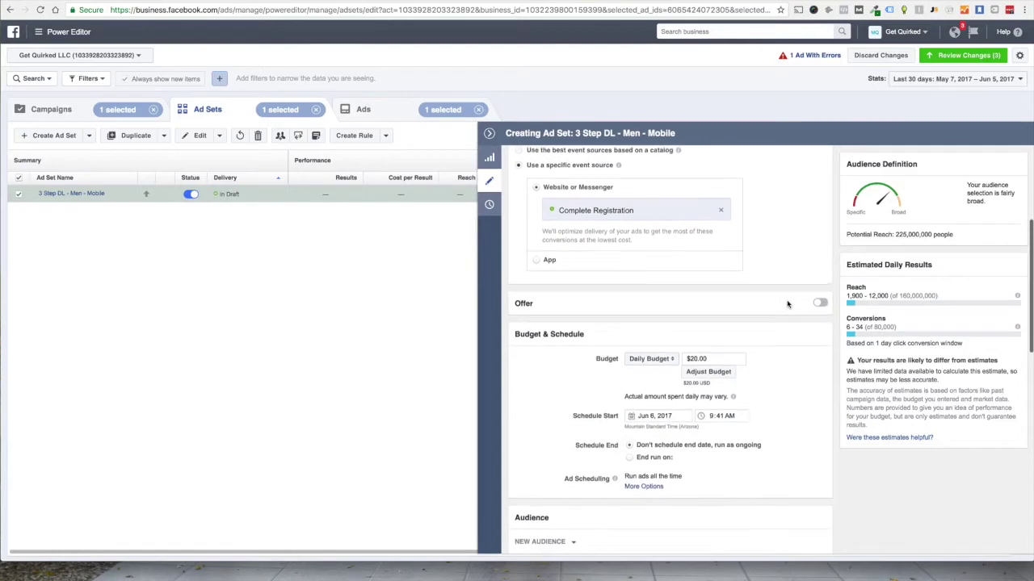
click(650, 357)
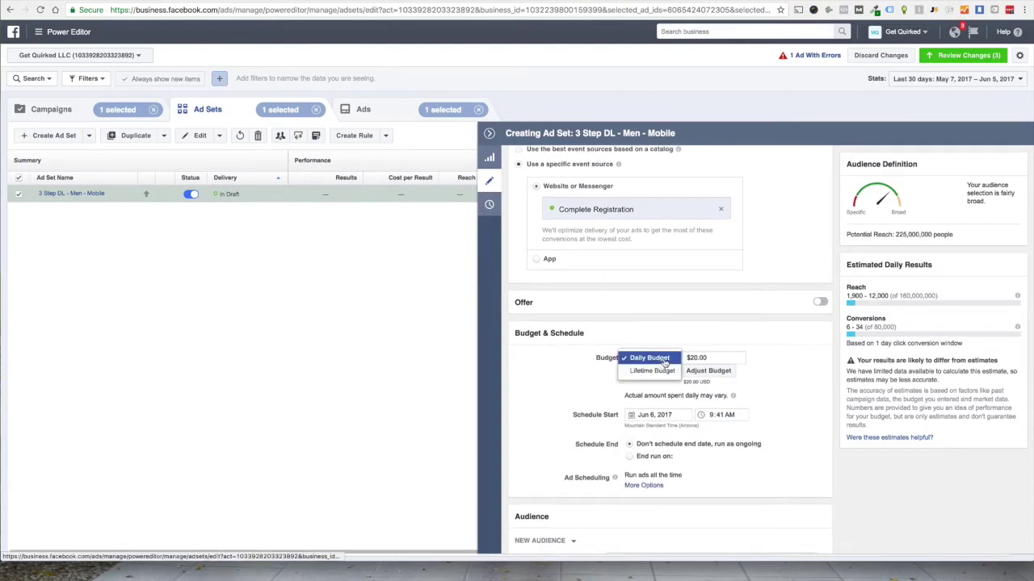
click(664, 372)
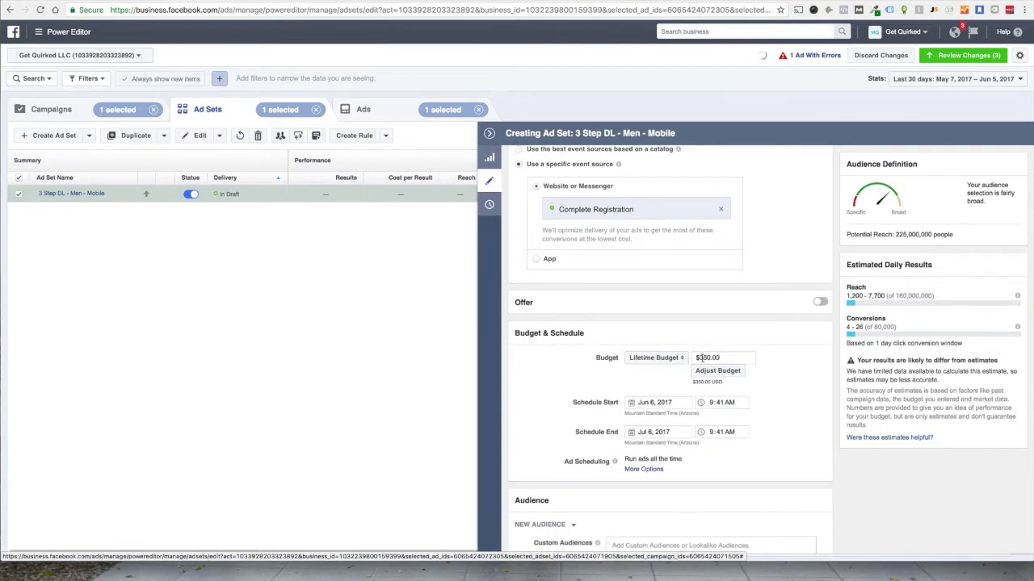
click(699, 358)
key(BackSpace)
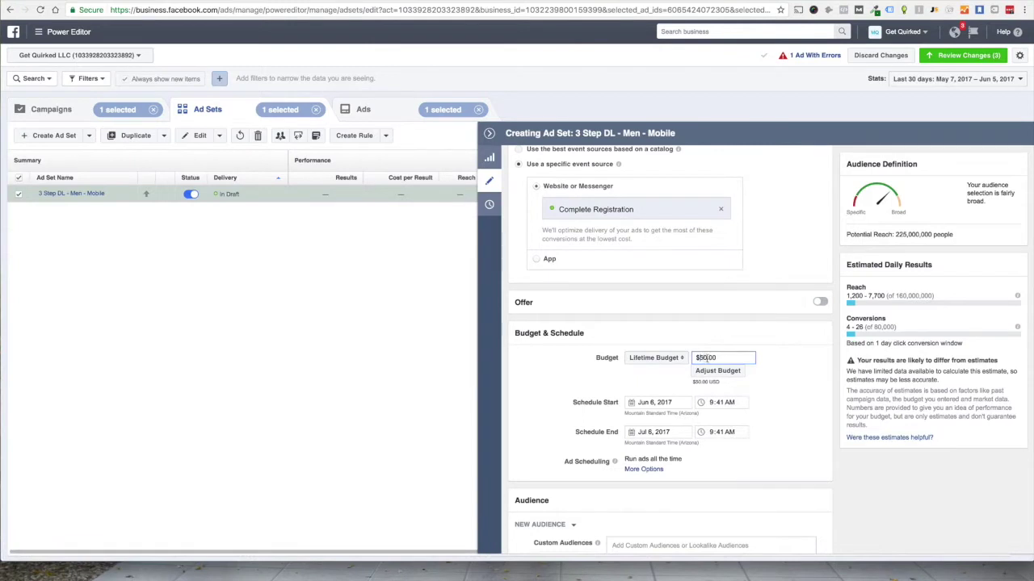
scroll(814, 328, down, 2)
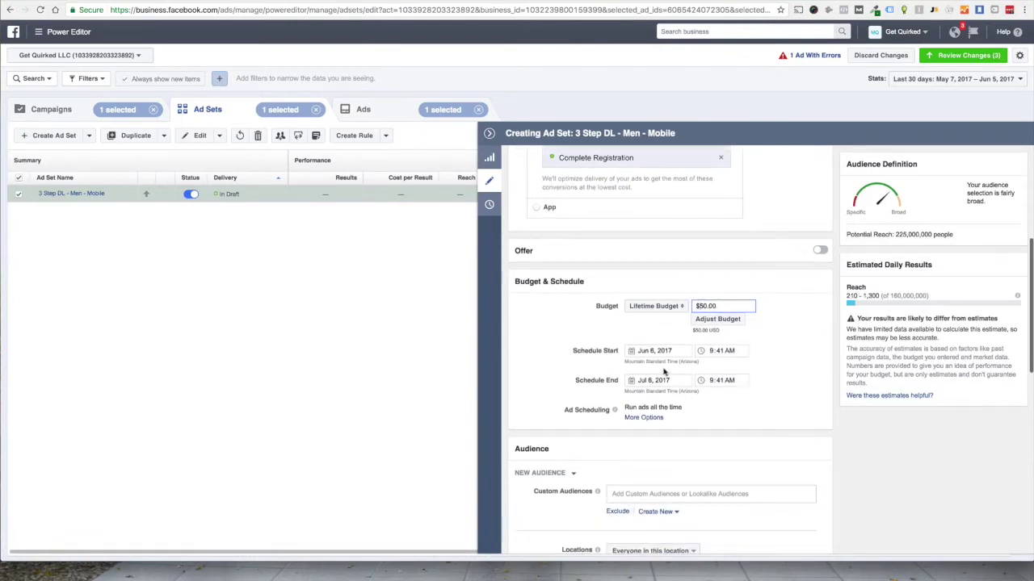
- Schedule the ad set from June 6 to June 13, 2017
click(664, 381)
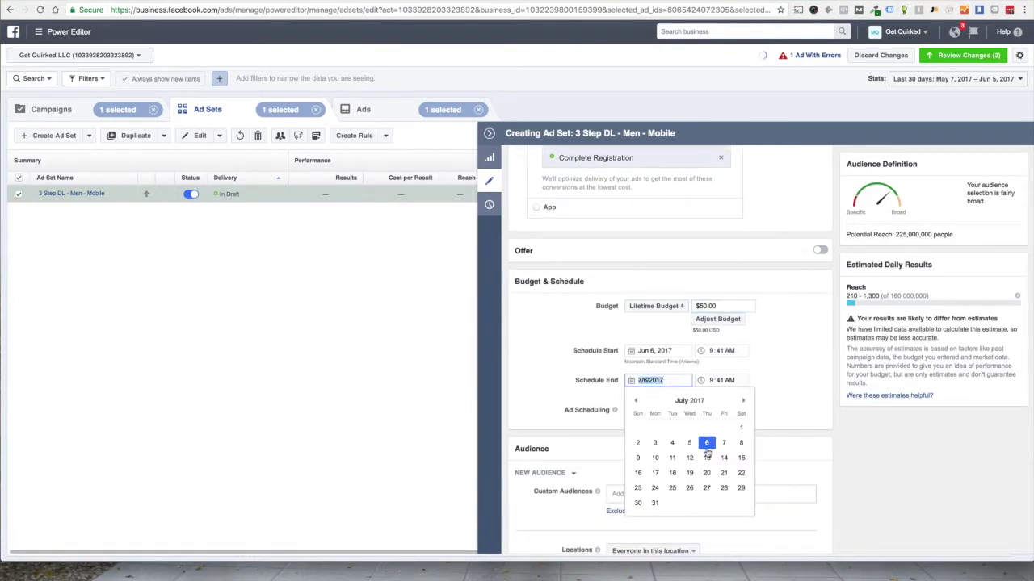
click(708, 458)
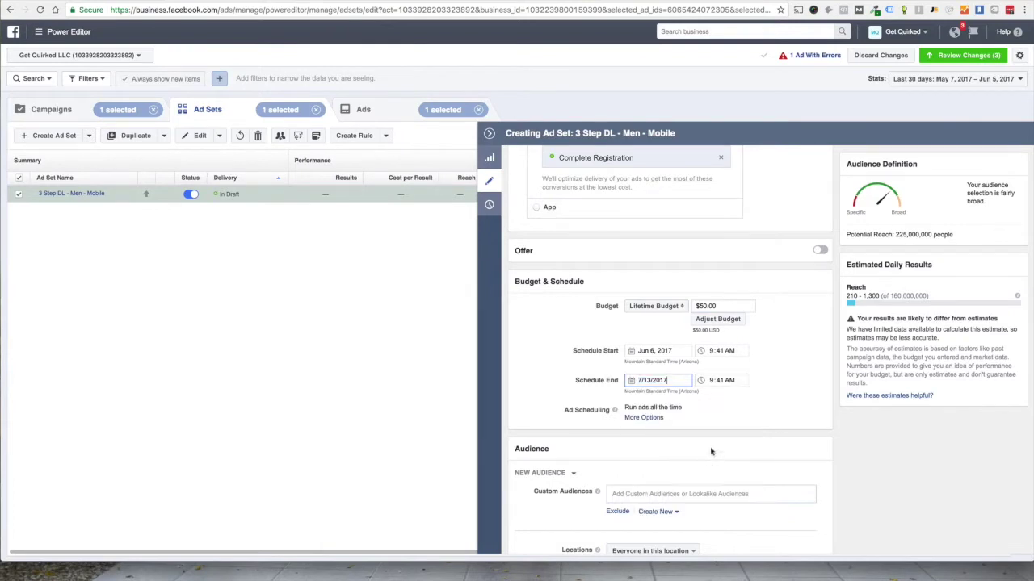
click(671, 352)
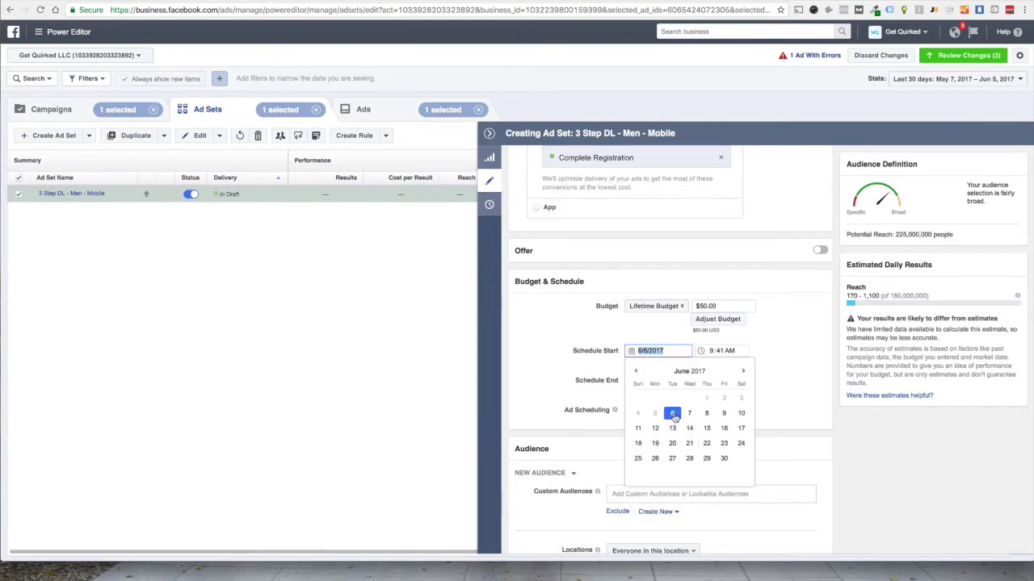
click(673, 414)
click(677, 380)
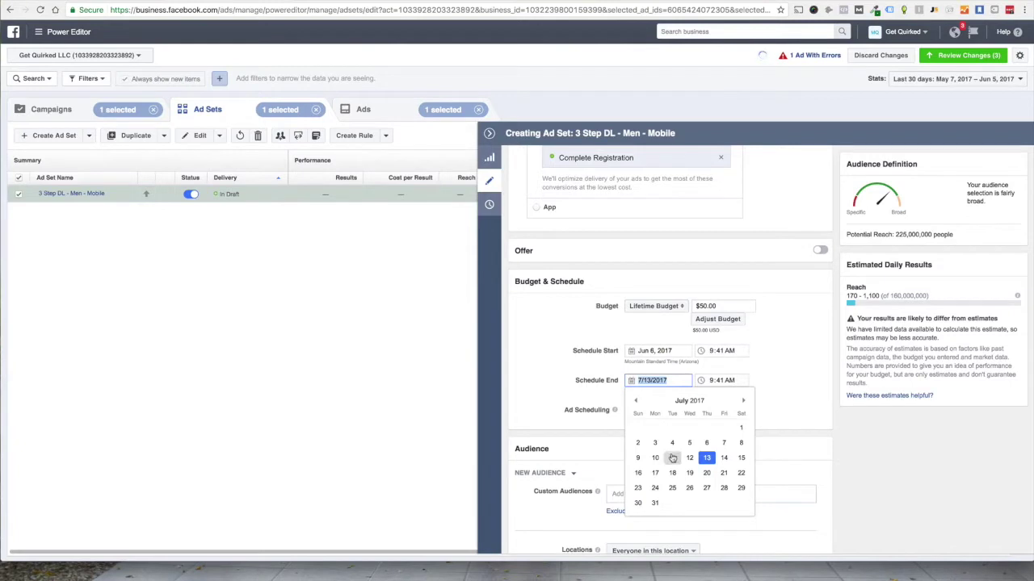
click(636, 400)
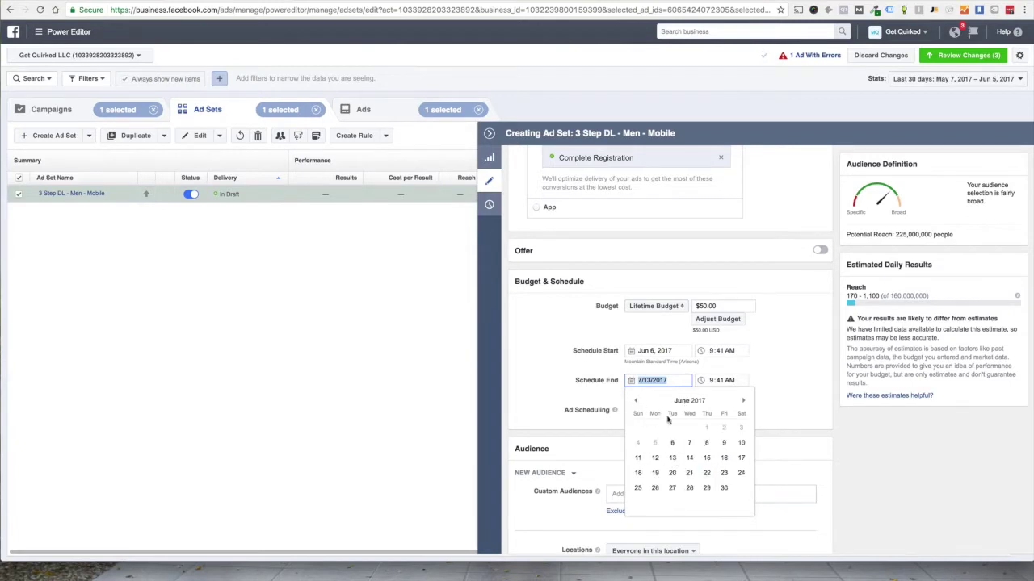
click(673, 458)
scroll(795, 358, down, 1)
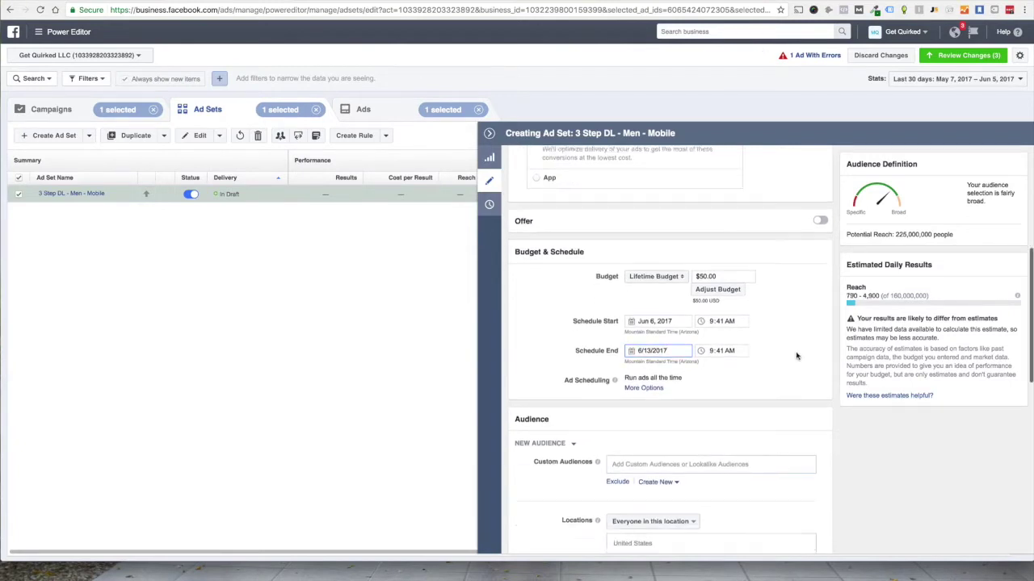
- Set the schedule end time to 11:59 PM
click(714, 336)
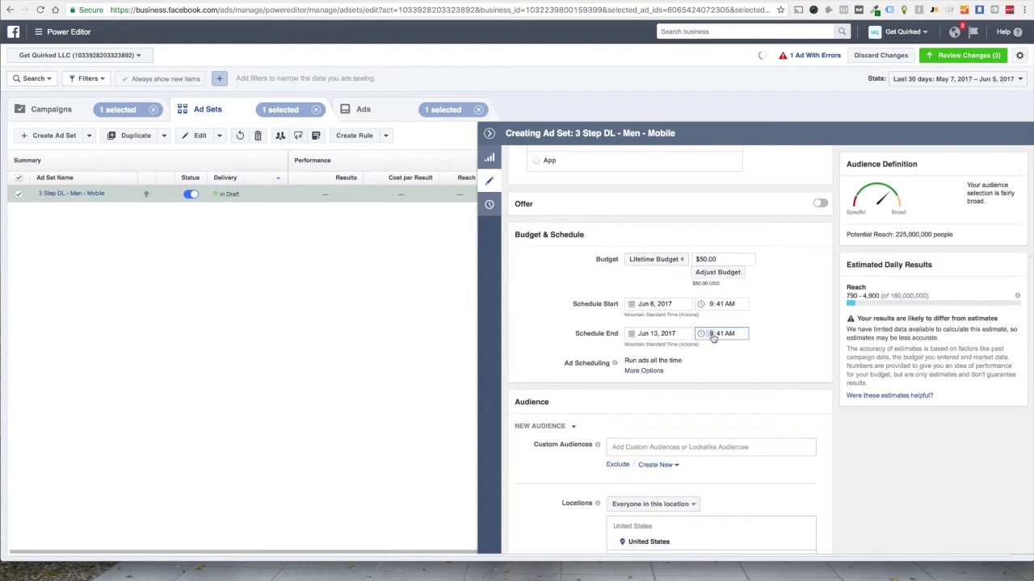
text(11)
click(720, 335)
text(59p)
scroll(773, 326, down, 2)
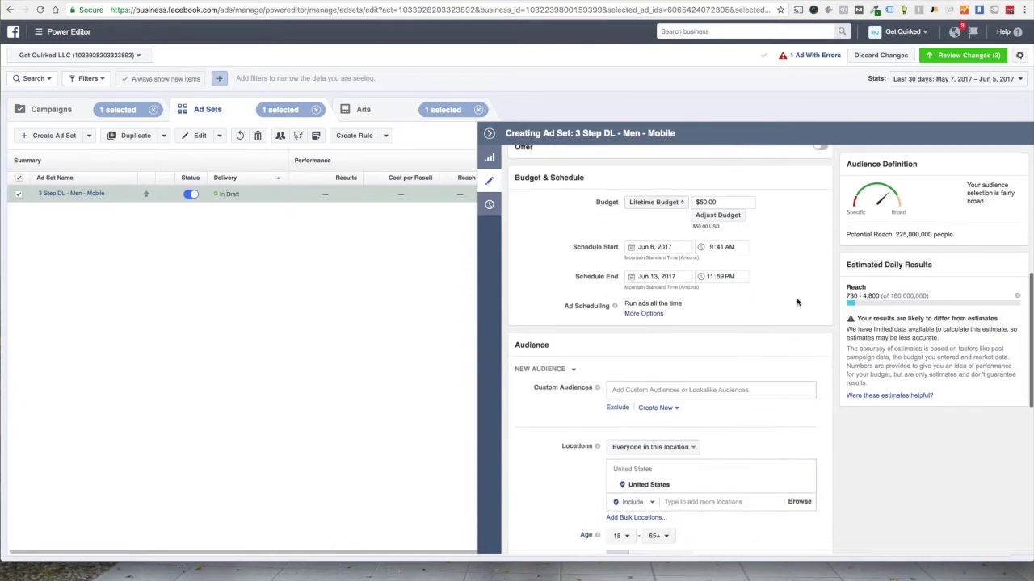
scroll(812, 283, down, 1)
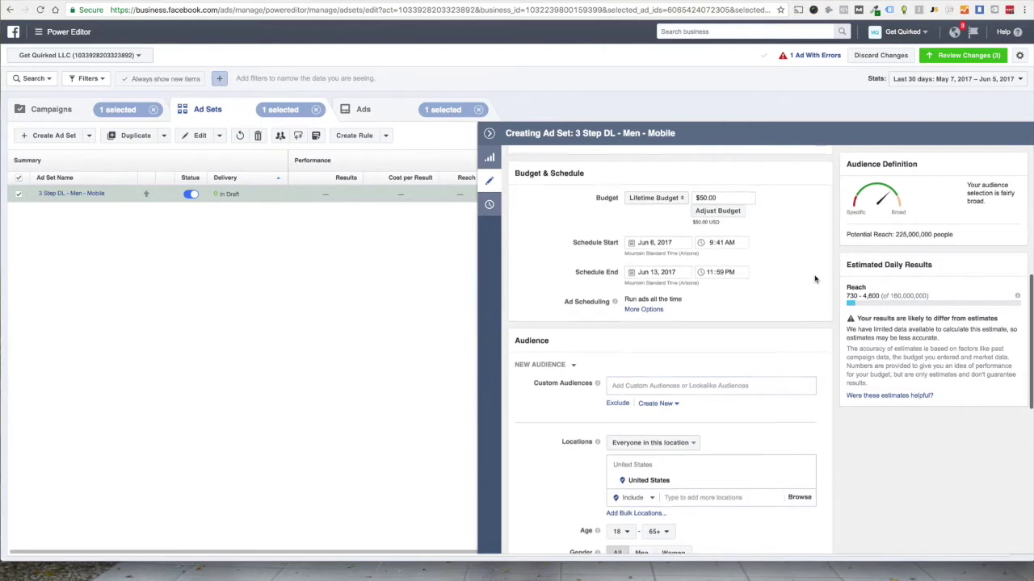
scroll(815, 279, down, 2)
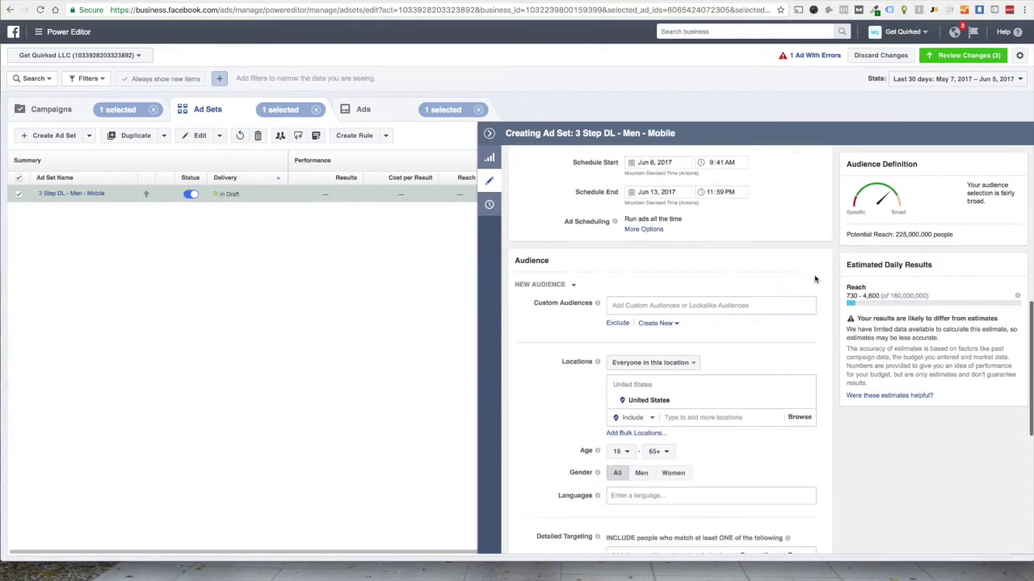
- Add the 3 Step Guide Visitors lookalike as the ad set's custom audience
click(727, 307)
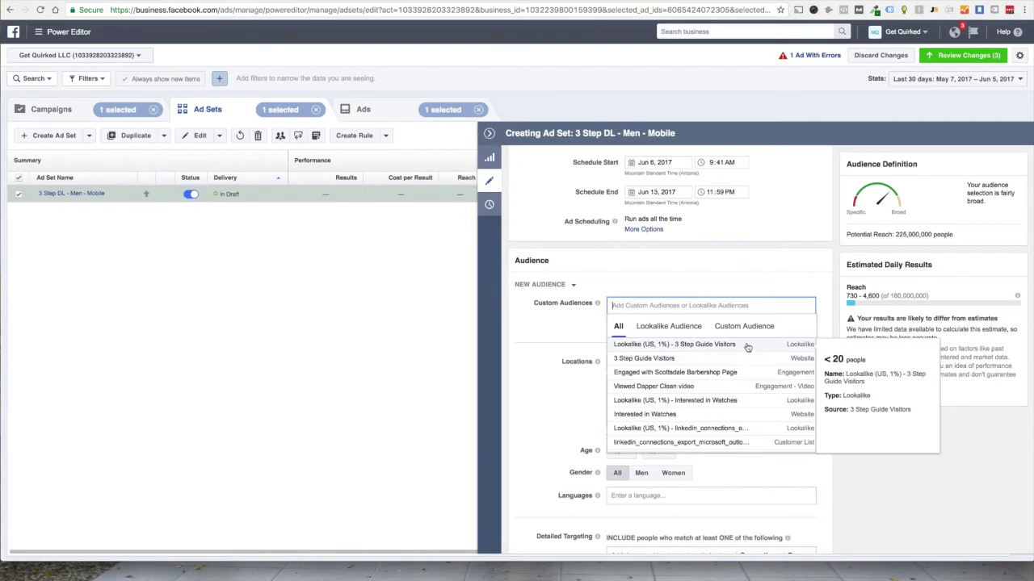
click(747, 345)
click(796, 275)
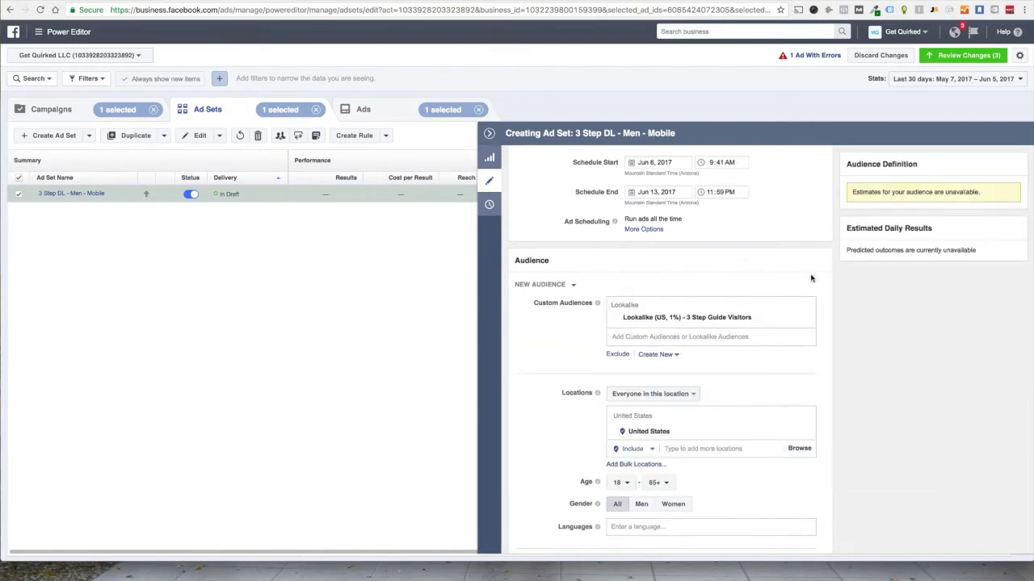
drag(882, 192, 974, 192)
click(916, 235)
scroll(823, 307, down, 3)
- Target men aged 25+ speaking English (US), then show the ads list
click(621, 386)
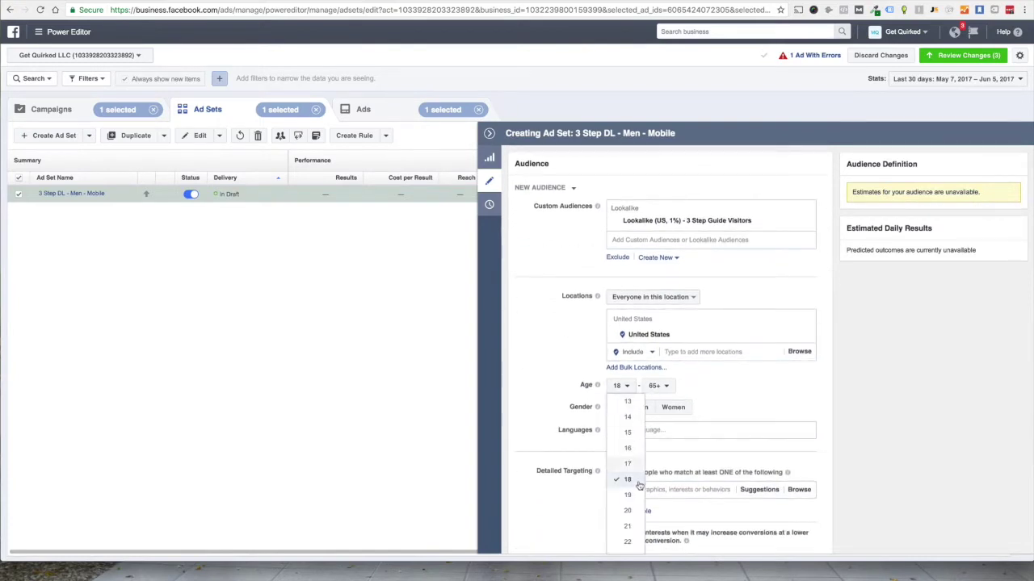
scroll(633, 484, down, 3)
click(628, 432)
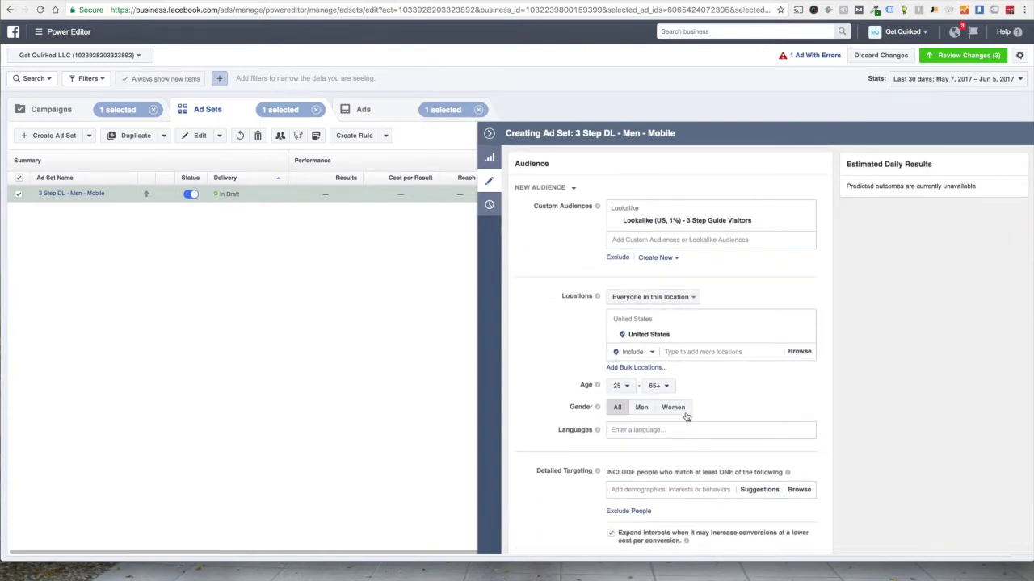
click(645, 407)
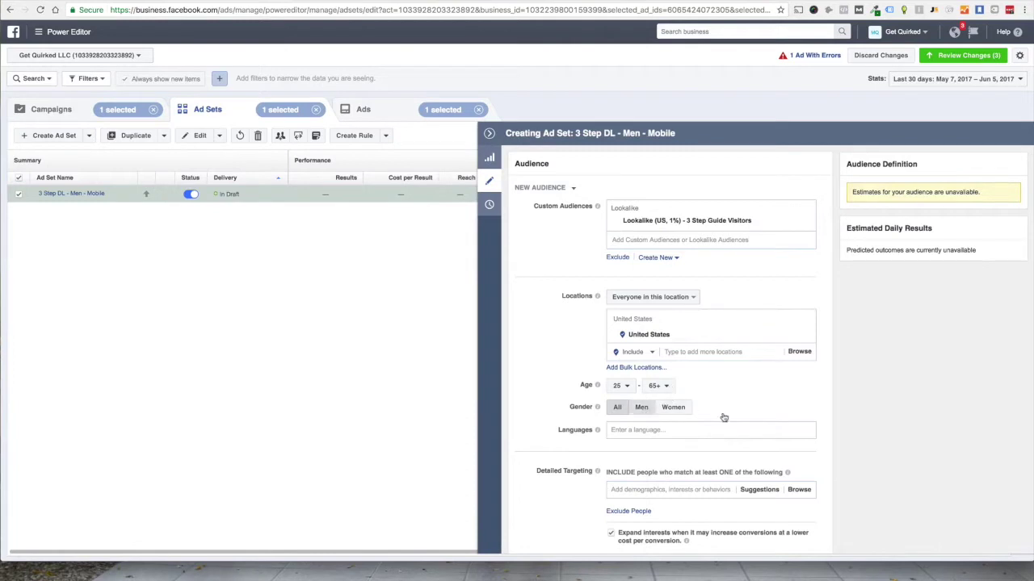
click(676, 430)
text(english)
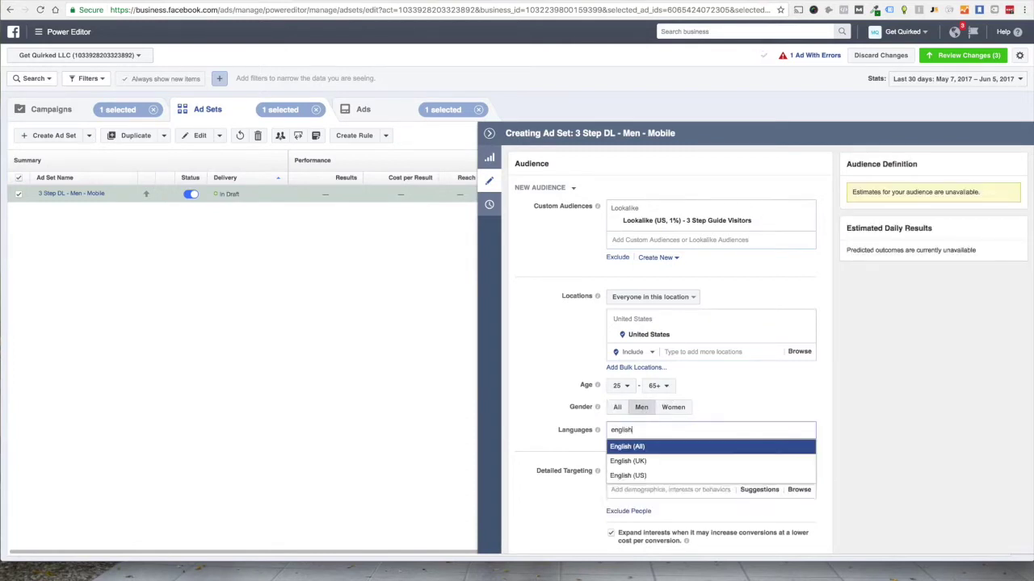
click(673, 476)
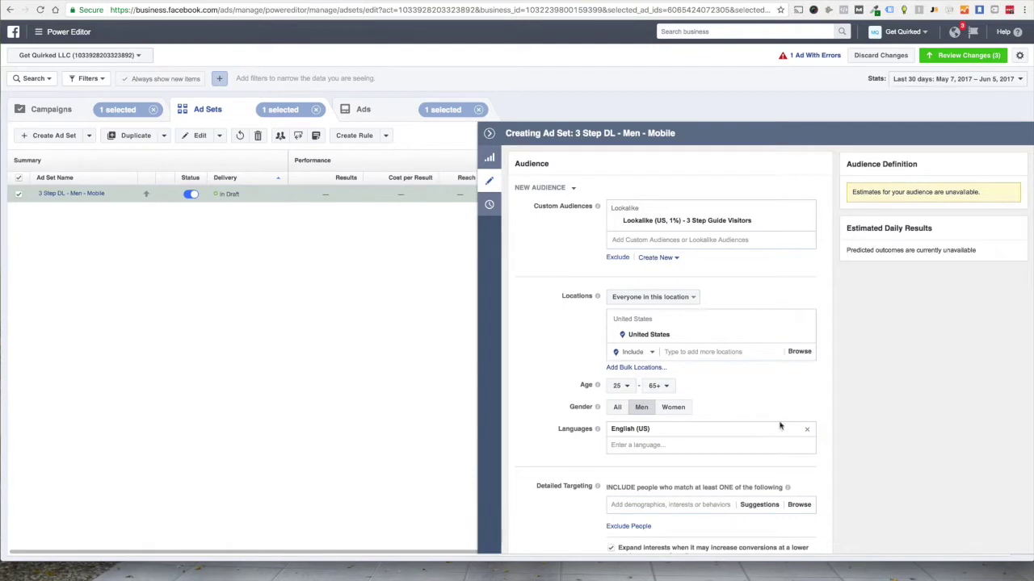
scroll(856, 382, down, 1)
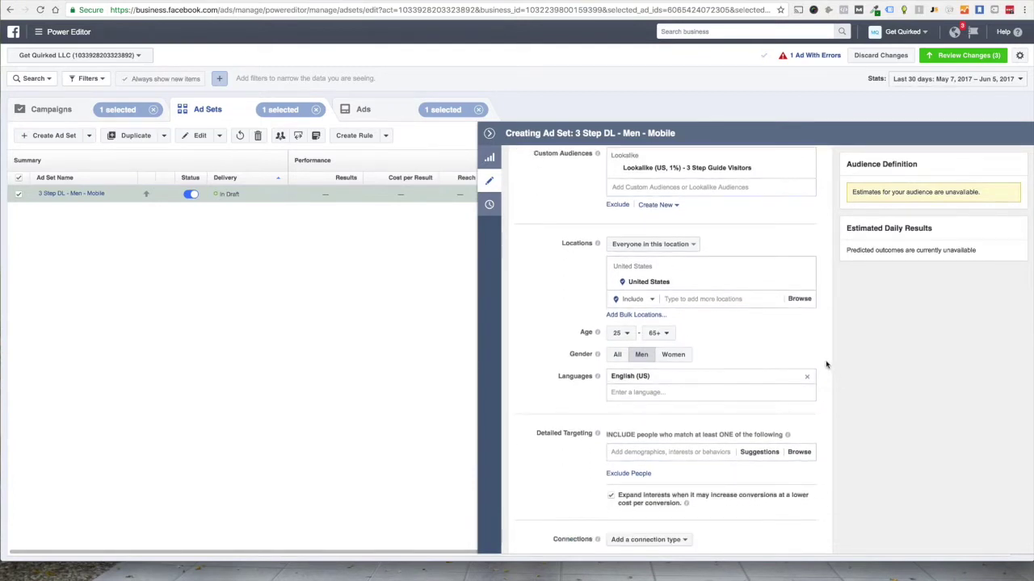
scroll(824, 358, down, 1)
scroll(823, 359, down, 5)
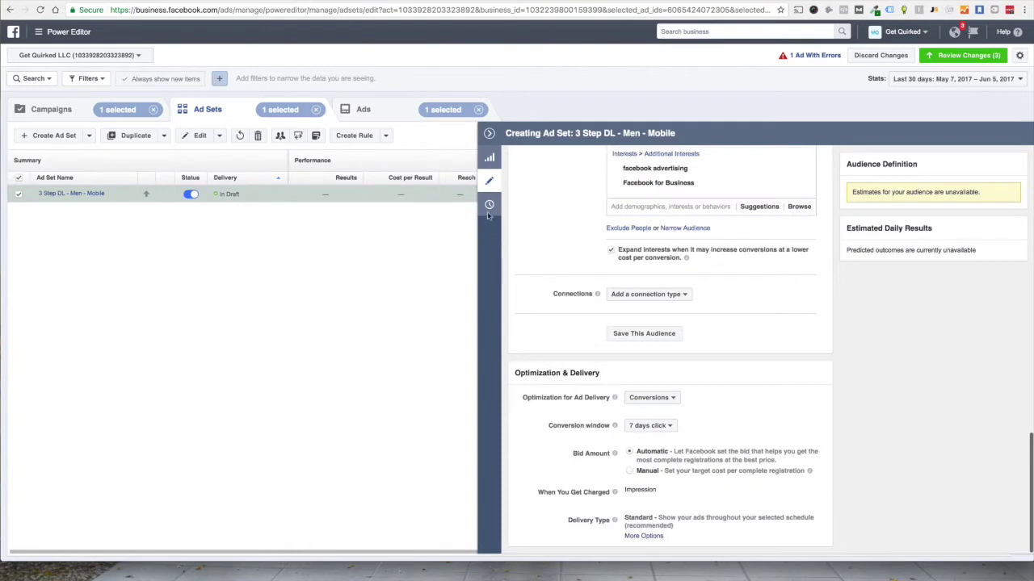
click(490, 134)
click(420, 111)
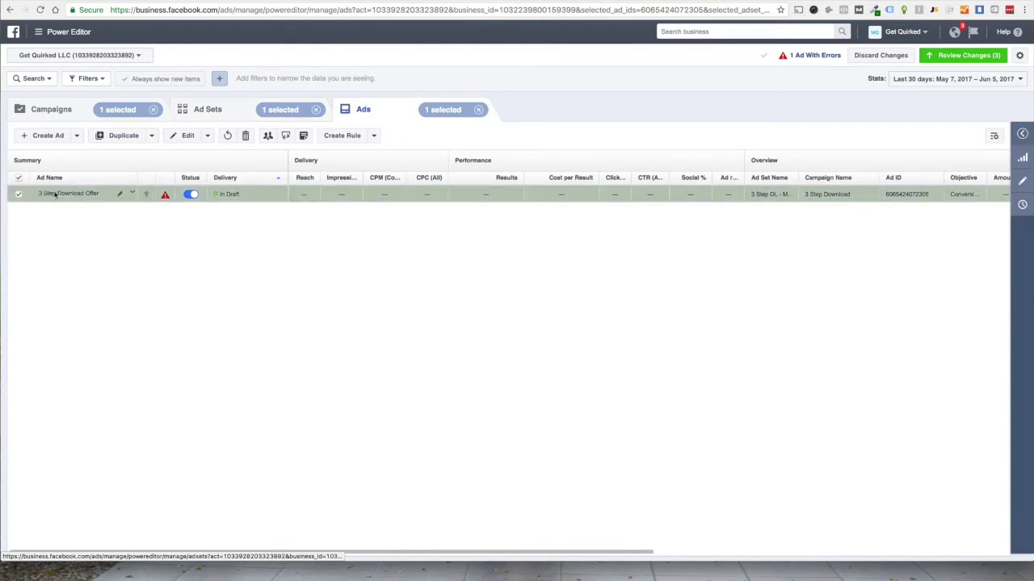
- Open the 3 Step Download Offer ad and check its placement previews, returning to Mobile News Feed
click(120, 194)
click(120, 249)
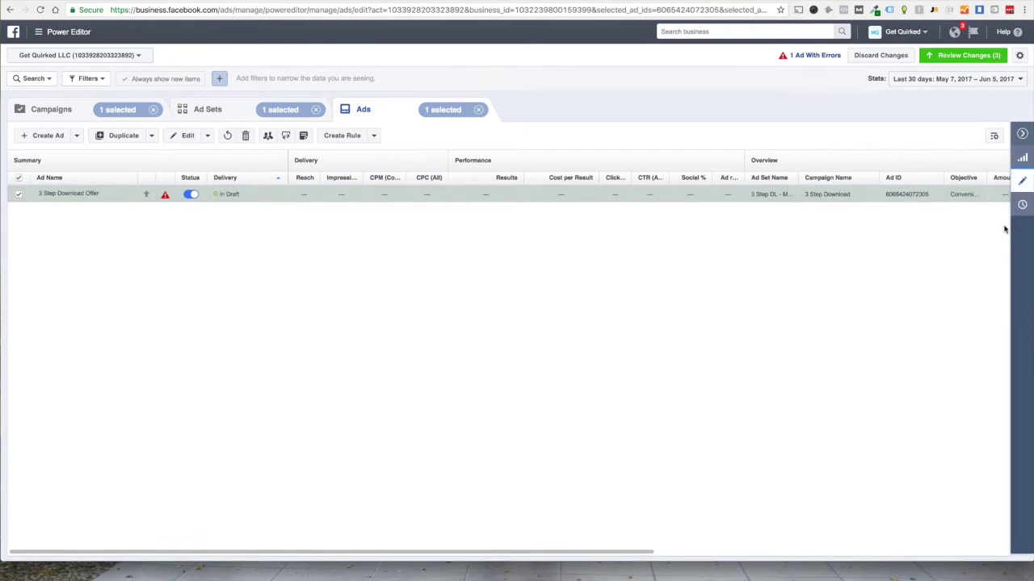
click(1022, 183)
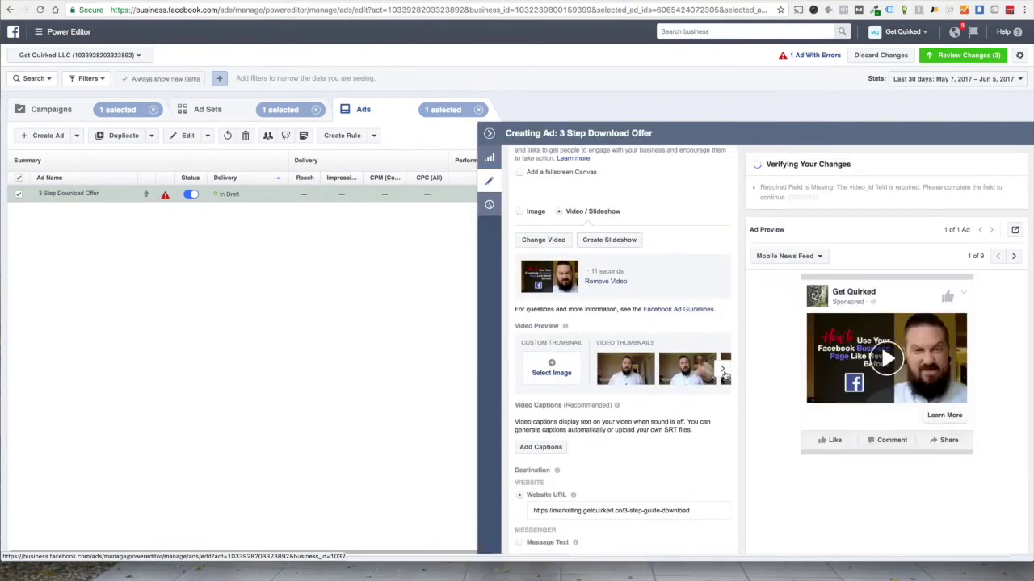
click(1015, 258)
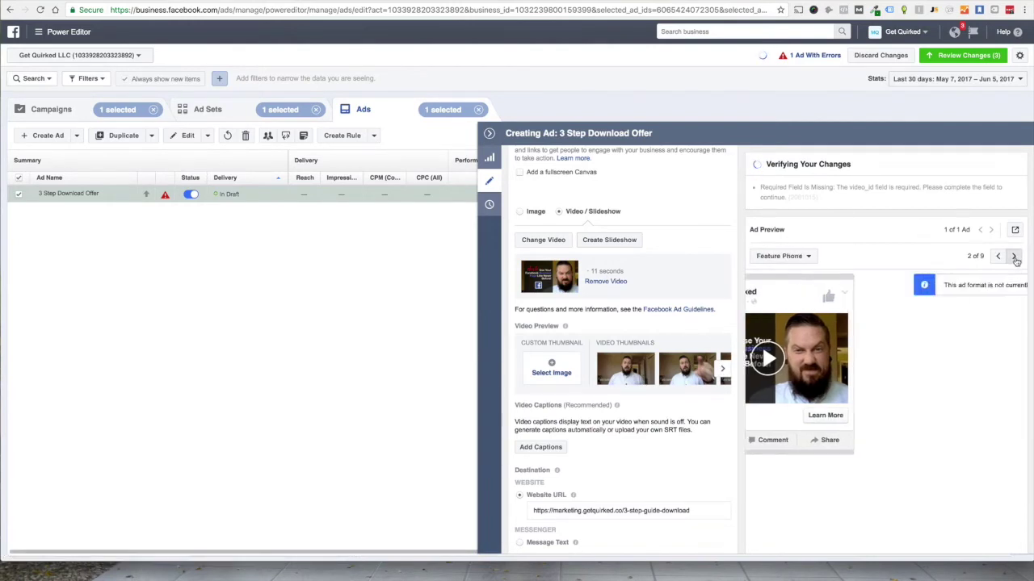
click(1014, 256)
click(1015, 257)
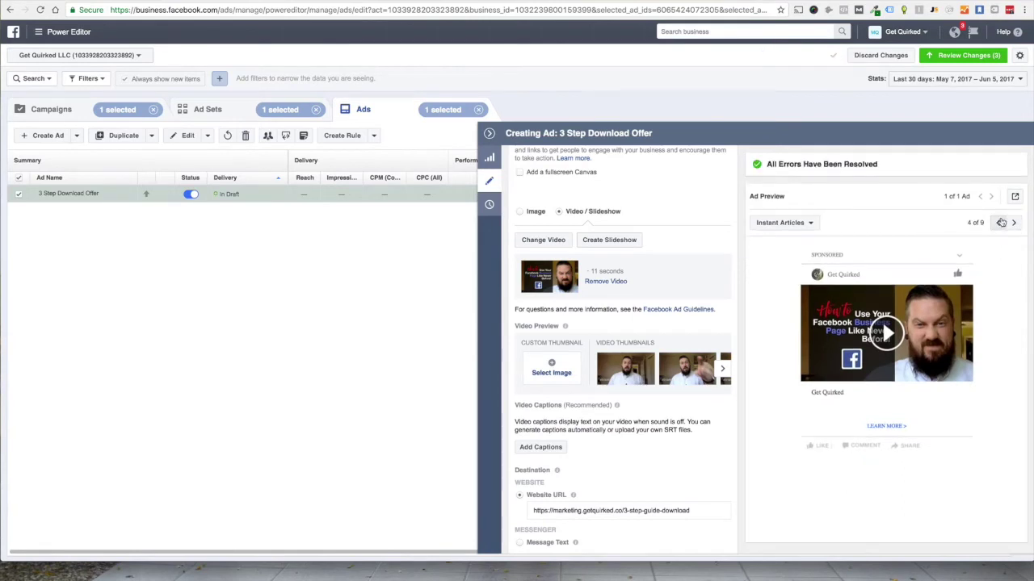
click(1001, 224)
click(1001, 224)
click(1001, 223)
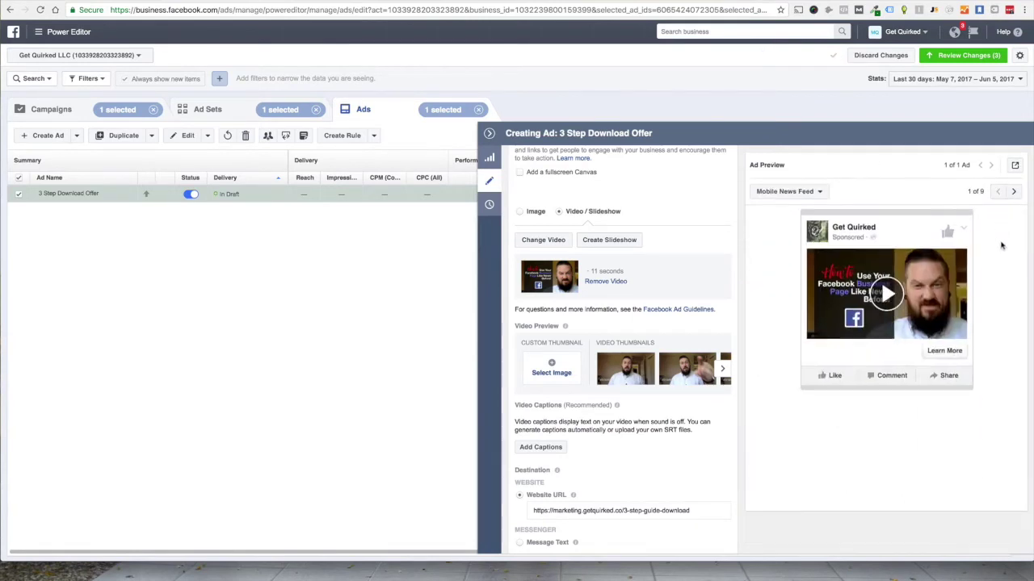
scroll(662, 272, up, 2)
scroll(671, 307, down, 5)
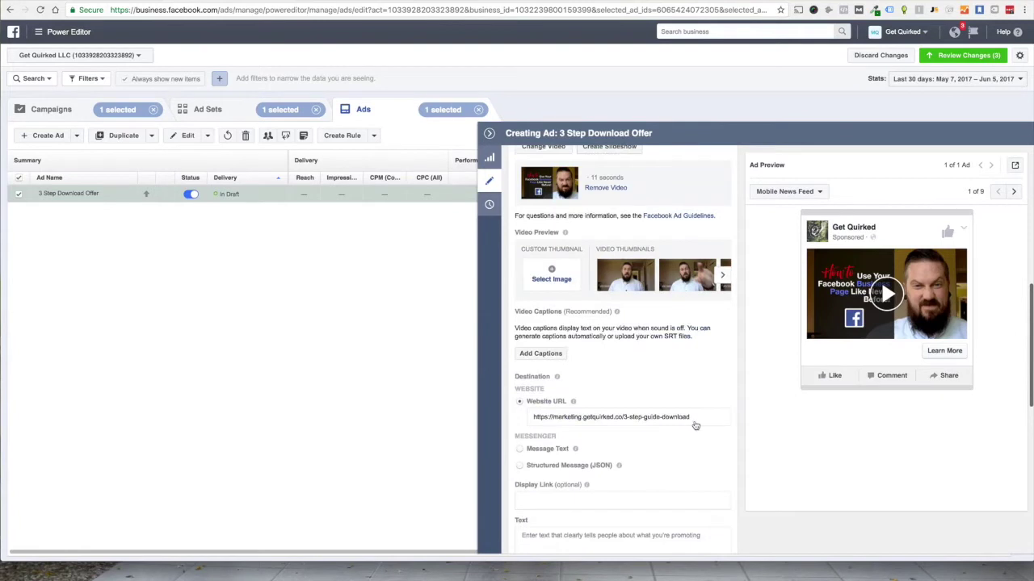
scroll(669, 351, down, 2)
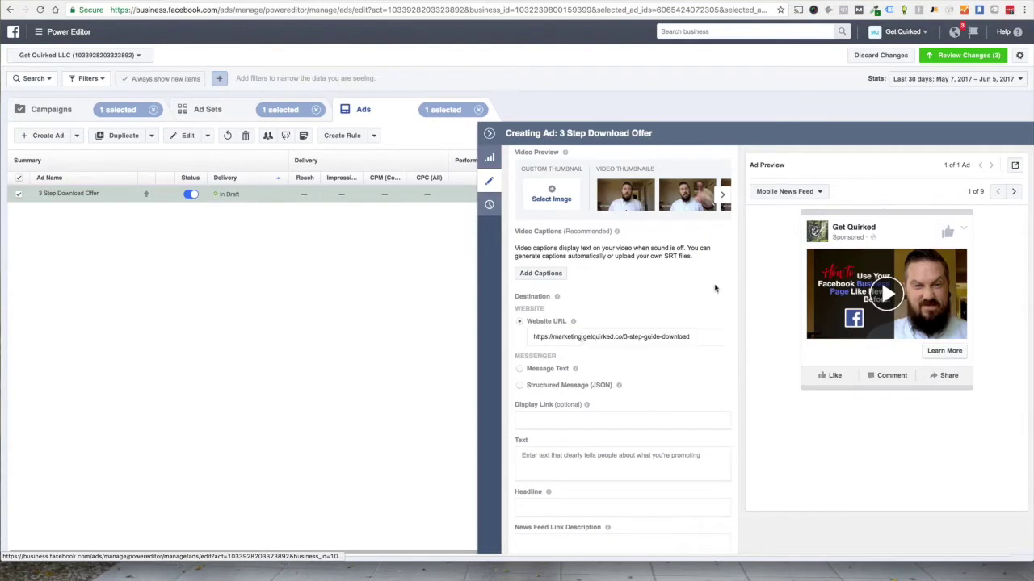
scroll(715, 288, down, 3)
scroll(715, 288, up, 3)
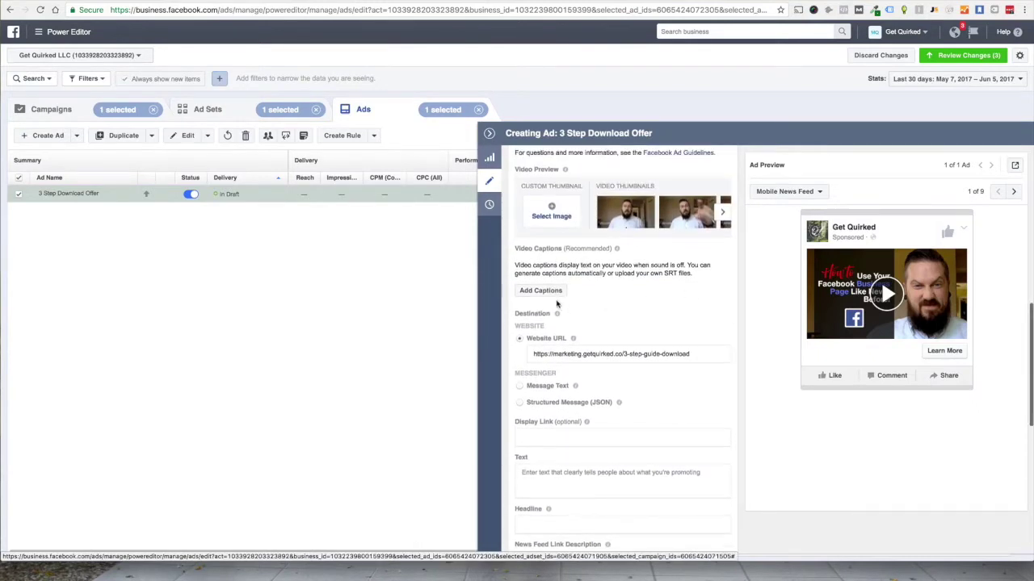
scroll(683, 297, down, 3)
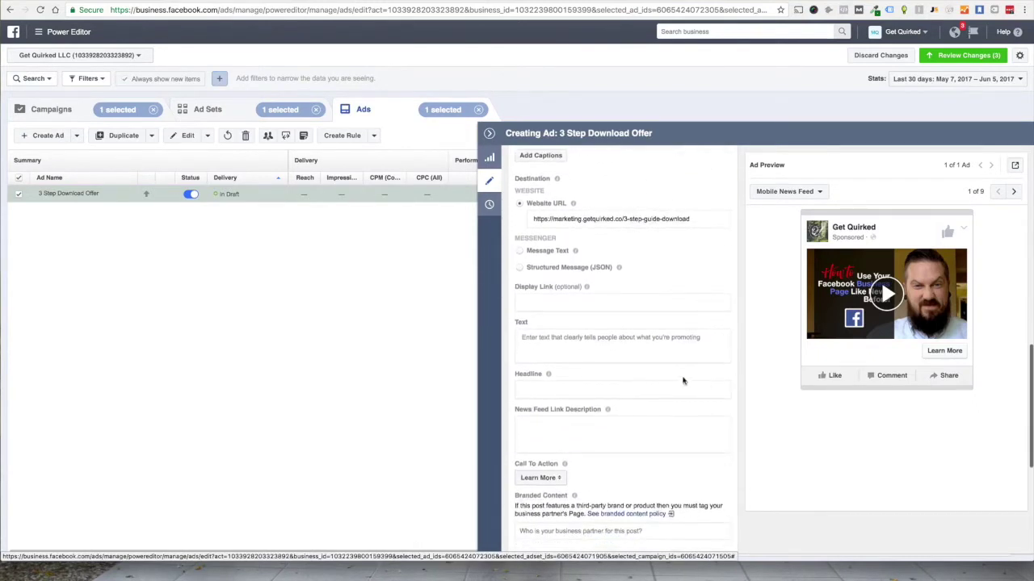
- Write the ad's main text, ending 'Using Facebook today and start seeing results within 7 days.'
click(598, 348)
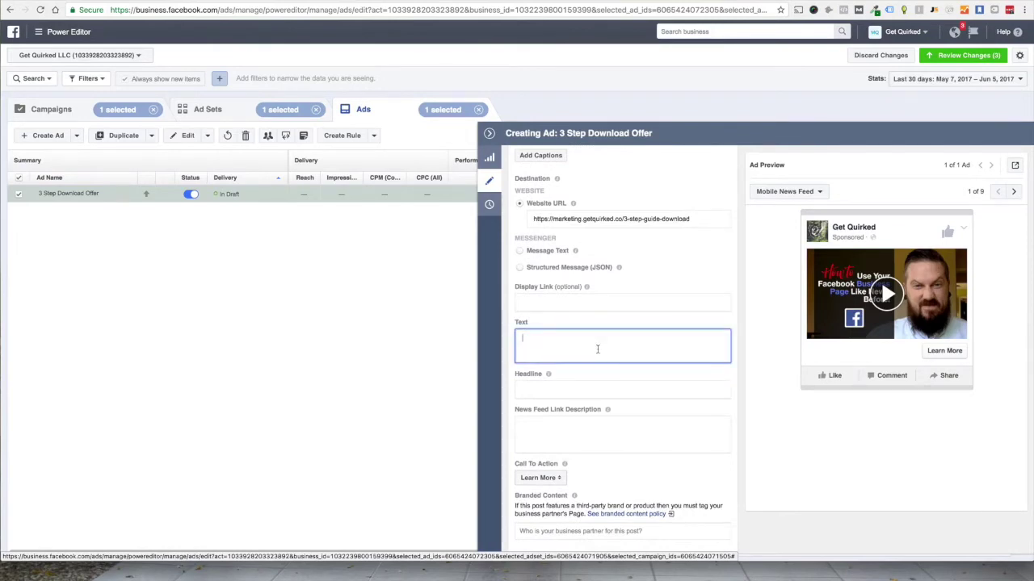
text(Still not using Facebook to grow your business?? Download our 3)
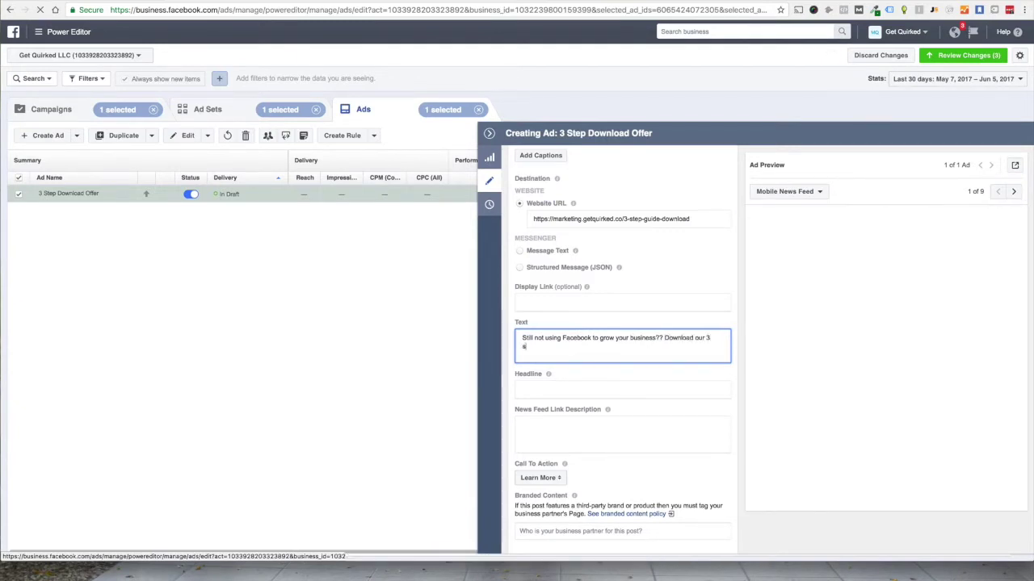
text( Step Guid)
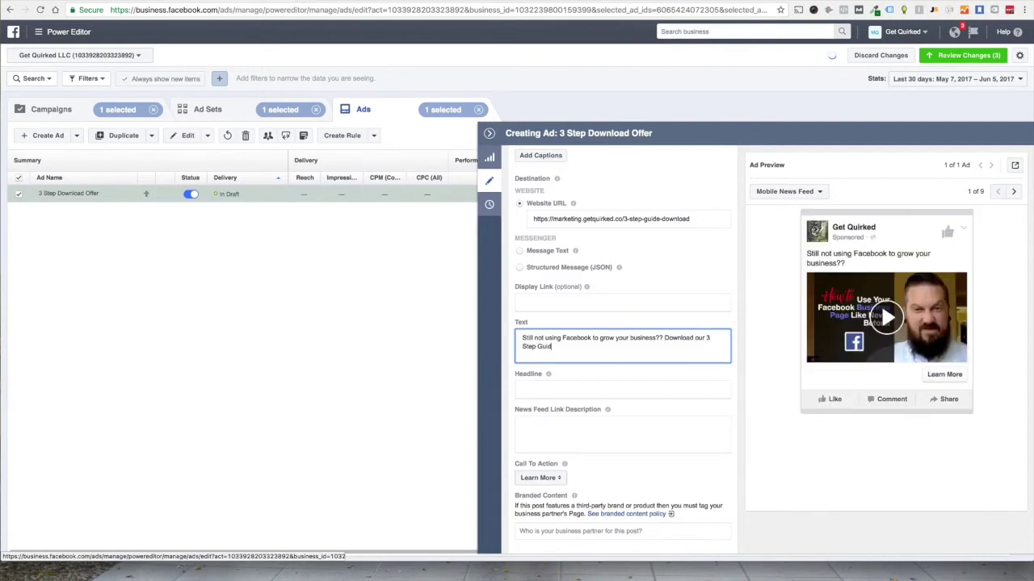
text(e to Growing You)
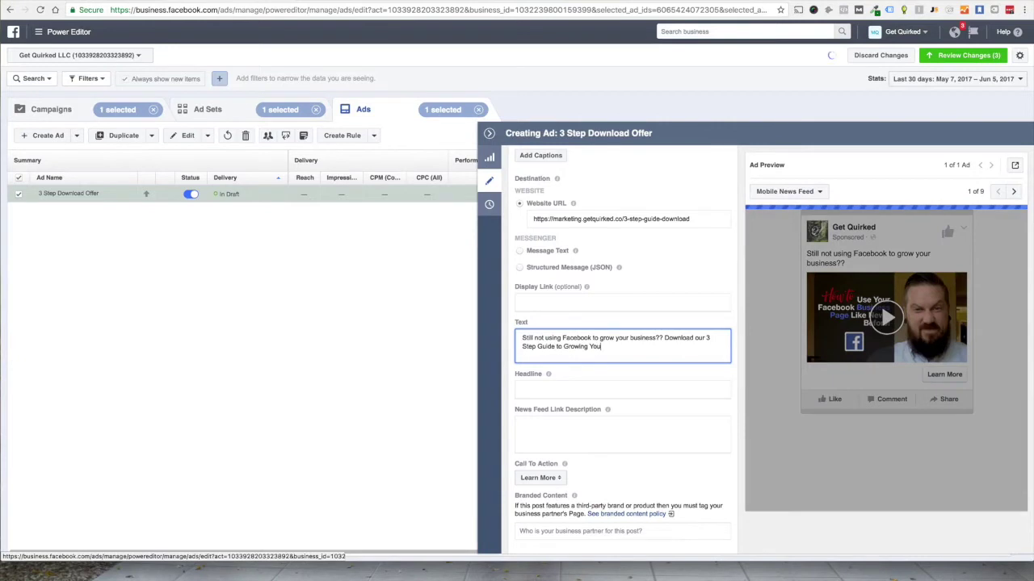
text(r Business)
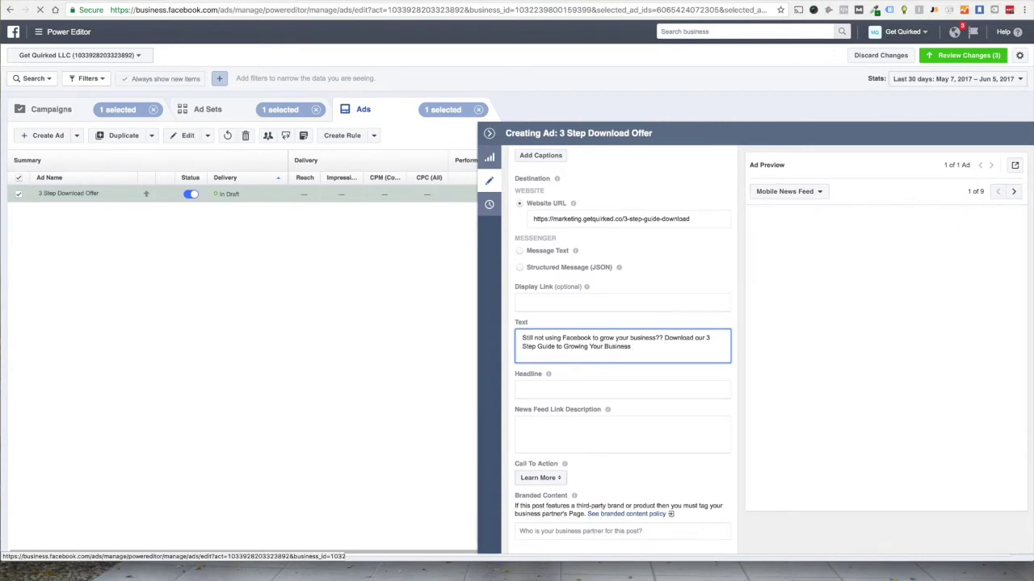
text(us)
key(BackSpace)
key(BackSpace)
key(BackSpace)
key(BackSpace)
key(BackSpace)
text(Using Facebook today a)
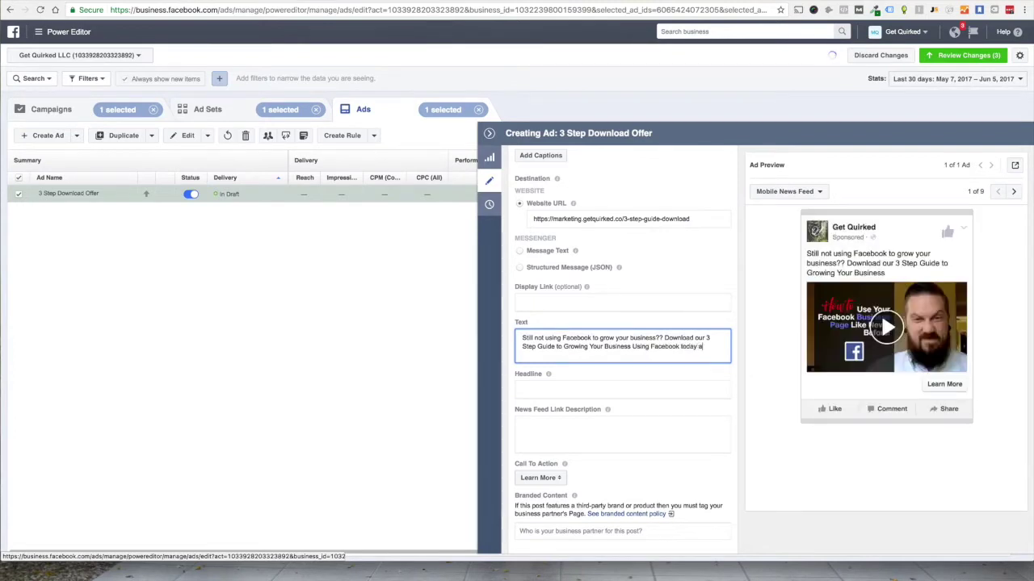
text(nd start s)
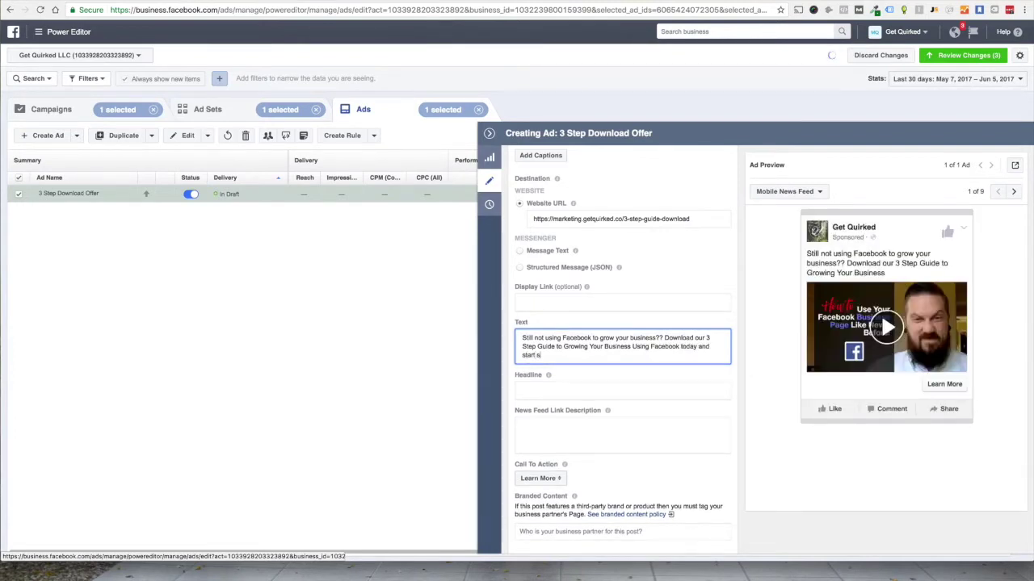
text(eeing results within 7)
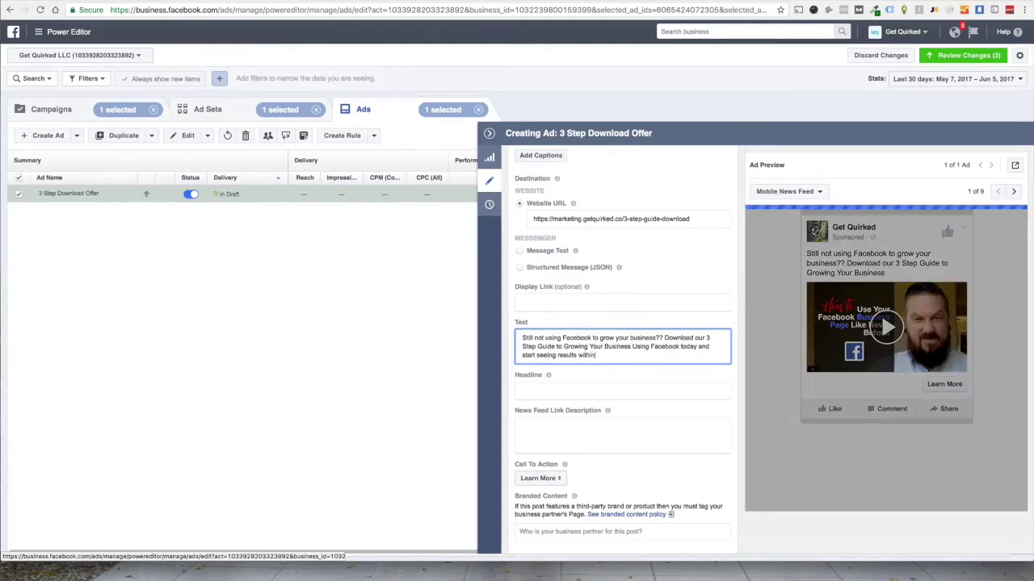
text( days.)
click(590, 392)
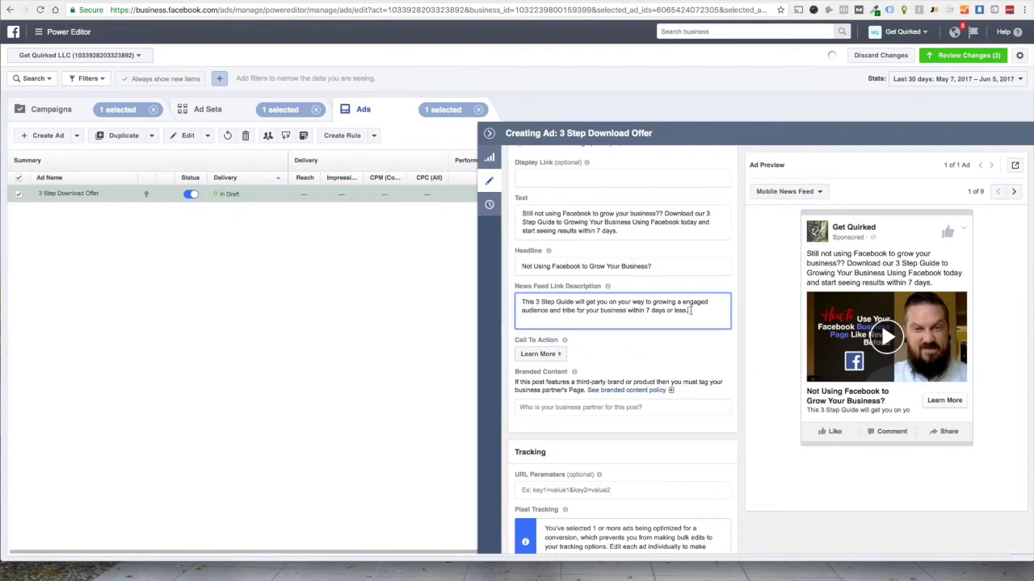
- Rewrite the News Feed link description so it reads 'All in 7 days or less.'
scroll(691, 311, up, 1)
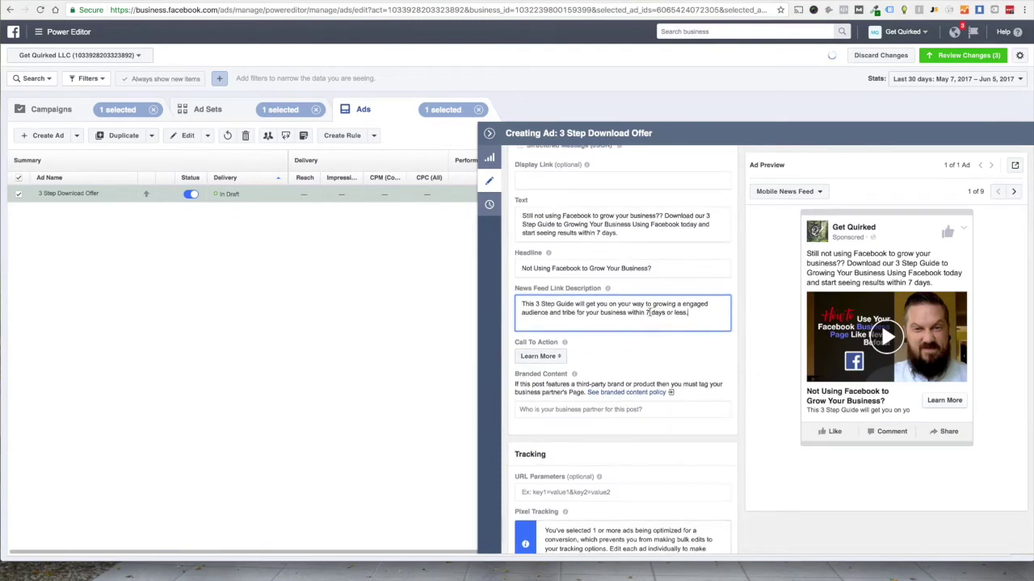
scroll(638, 314, down, 1)
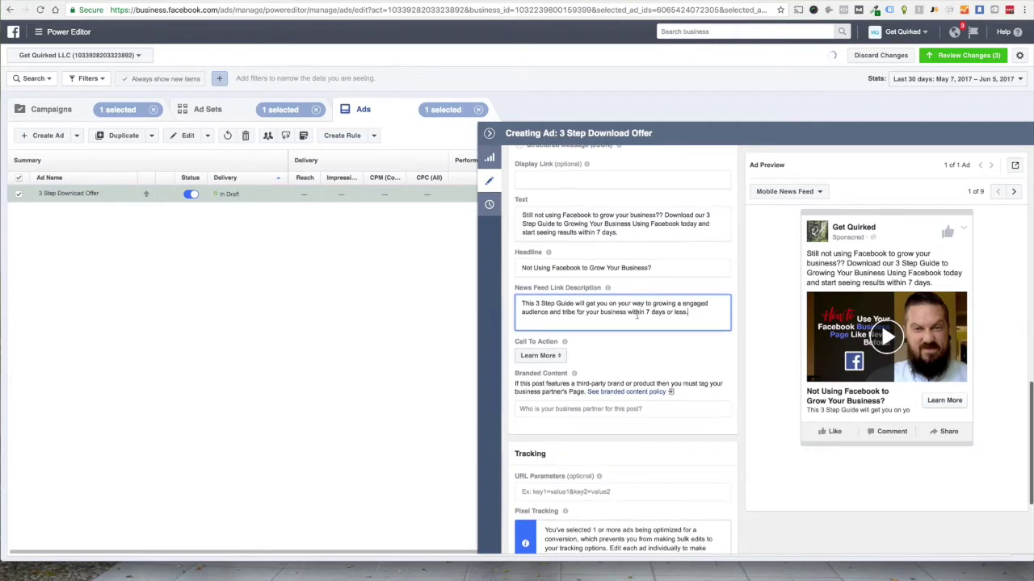
drag(636, 314, 522, 304)
text(Gro)
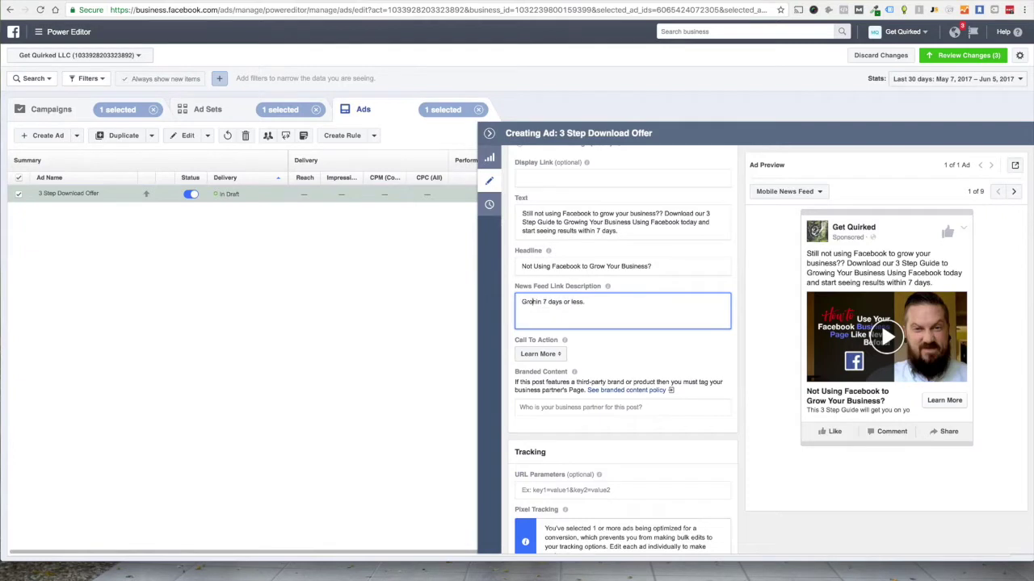
text(w)
text( an )
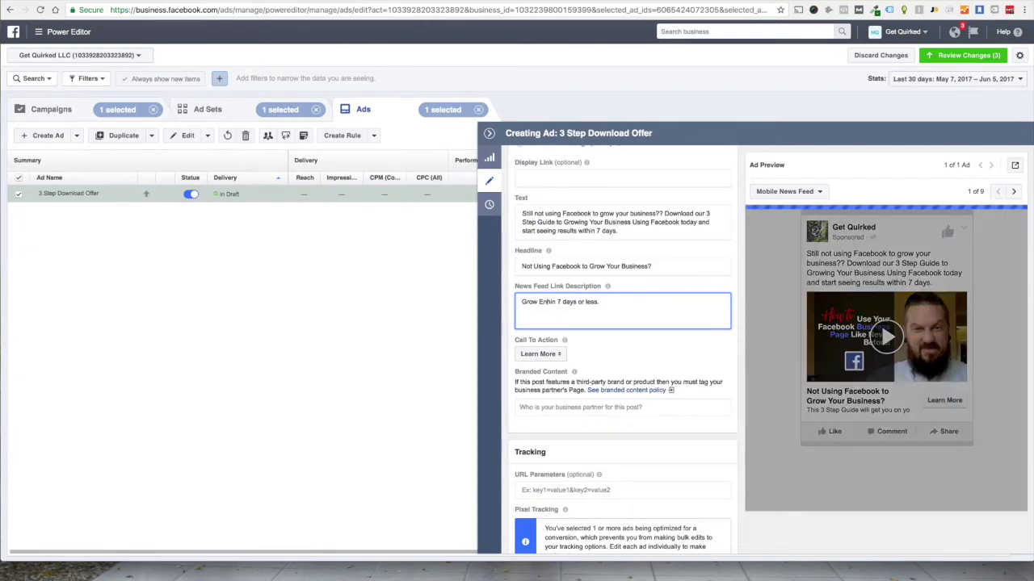
text(enga)
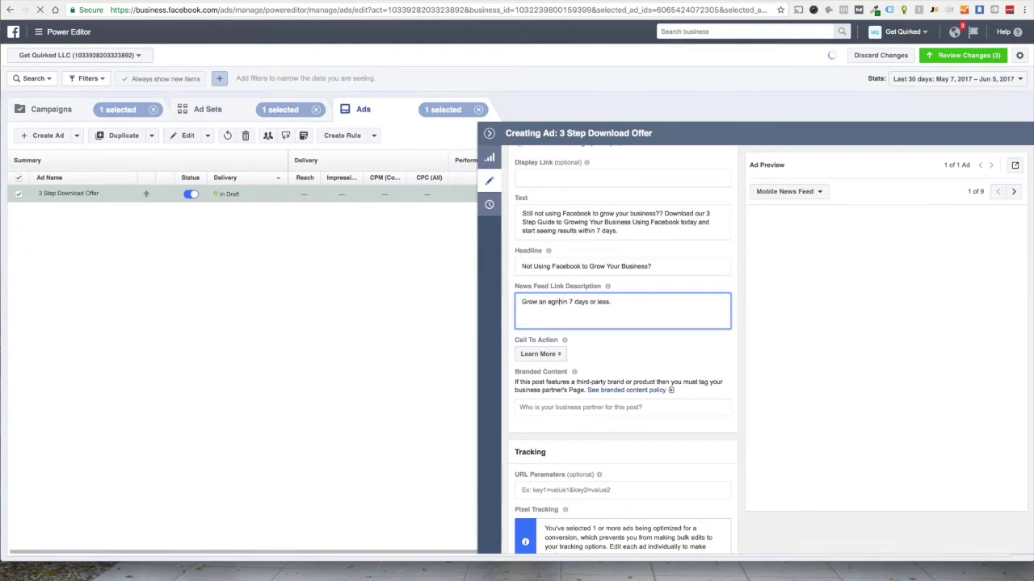
text(ged)
key(ctrl+shift+Left)
key(ctrl+shift+Left)
key(BackSpace)
double_click(522, 313)
text(All)
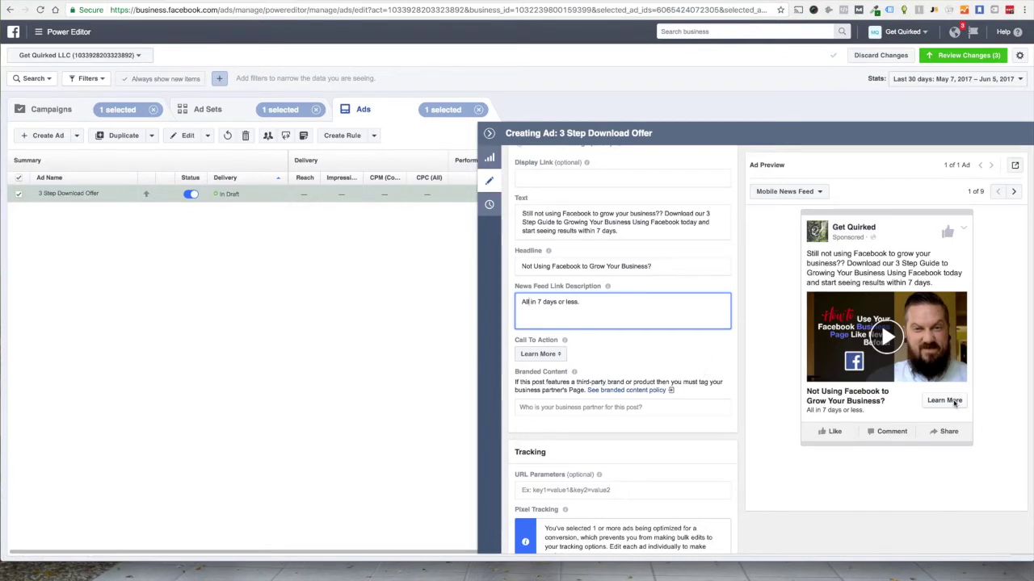
- Close the ad editing panel and show the Ad Sets list with 3 Step DL - Men - Mobile
scroll(704, 393, down, 2)
scroll(704, 393, down, 2)
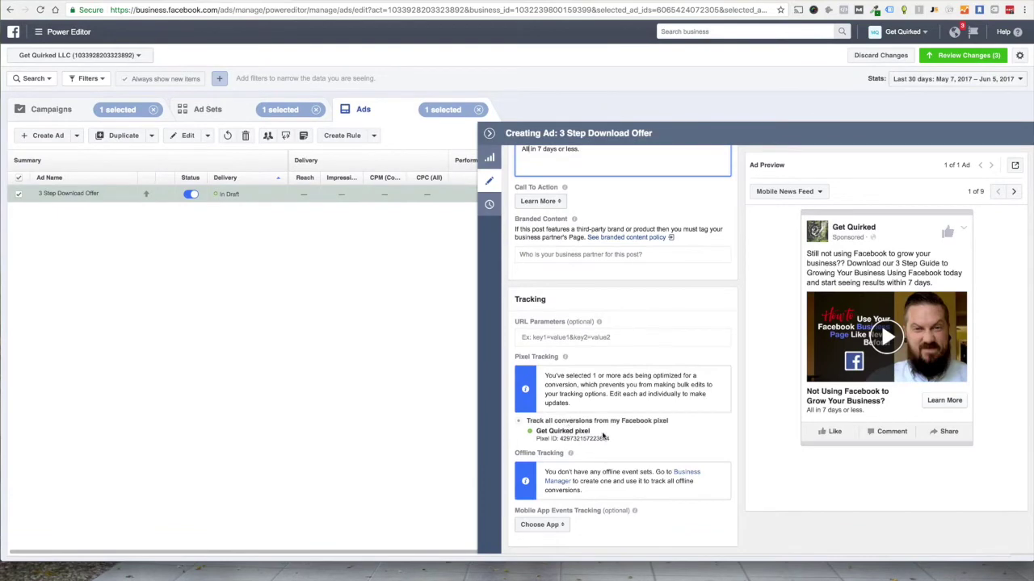
scroll(726, 414, up, 10)
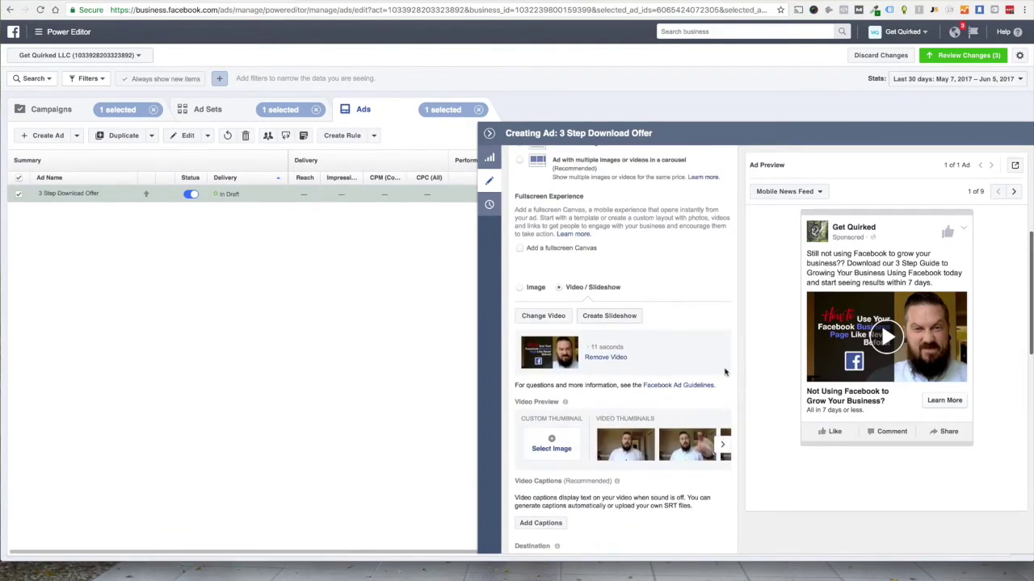
scroll(725, 372, up, 5)
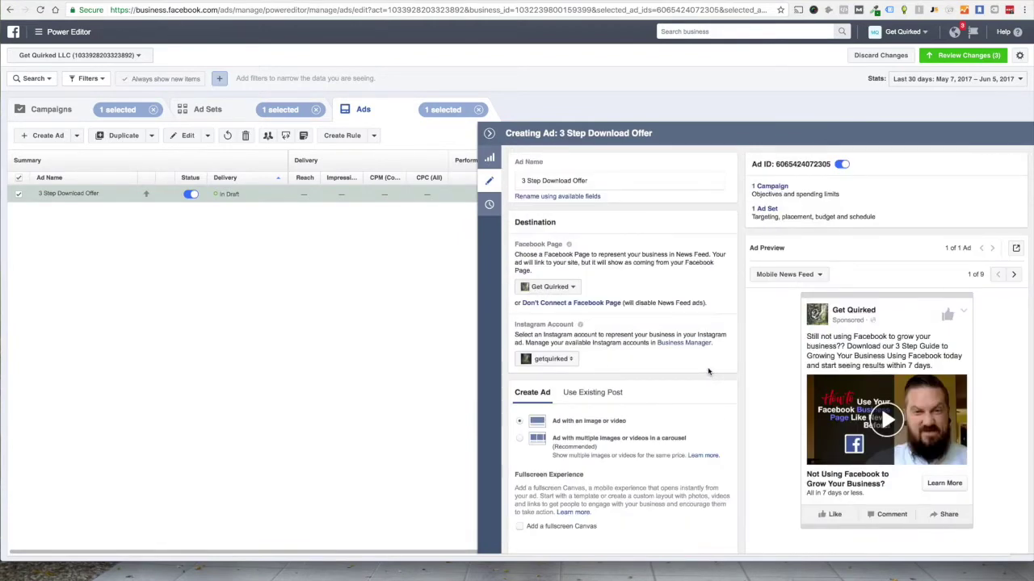
click(489, 133)
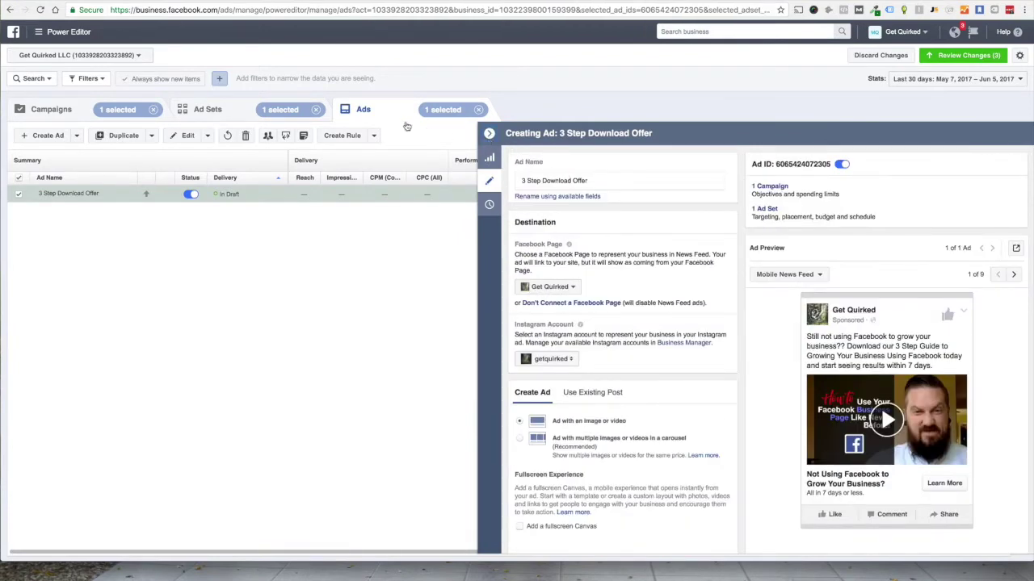
click(232, 113)
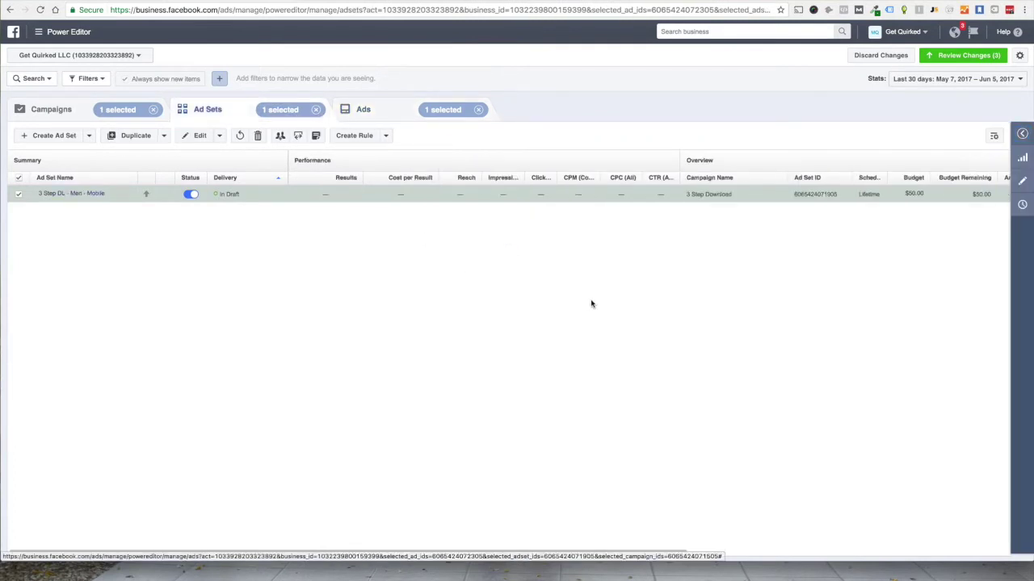
- Switch the ad set to manual placements, excluding Audience Network, Right Column and Instant Articles
click(1027, 183)
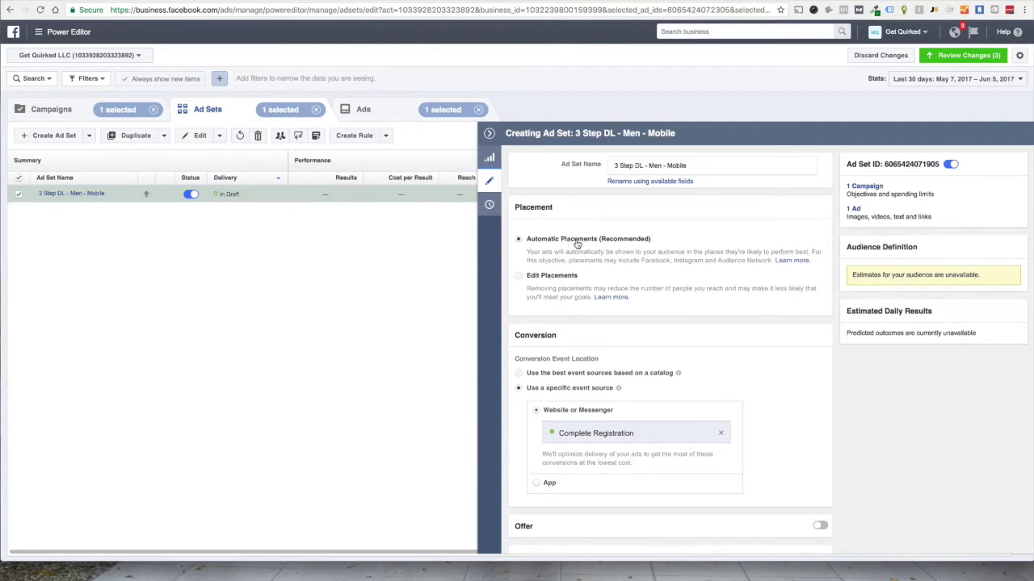
click(565, 278)
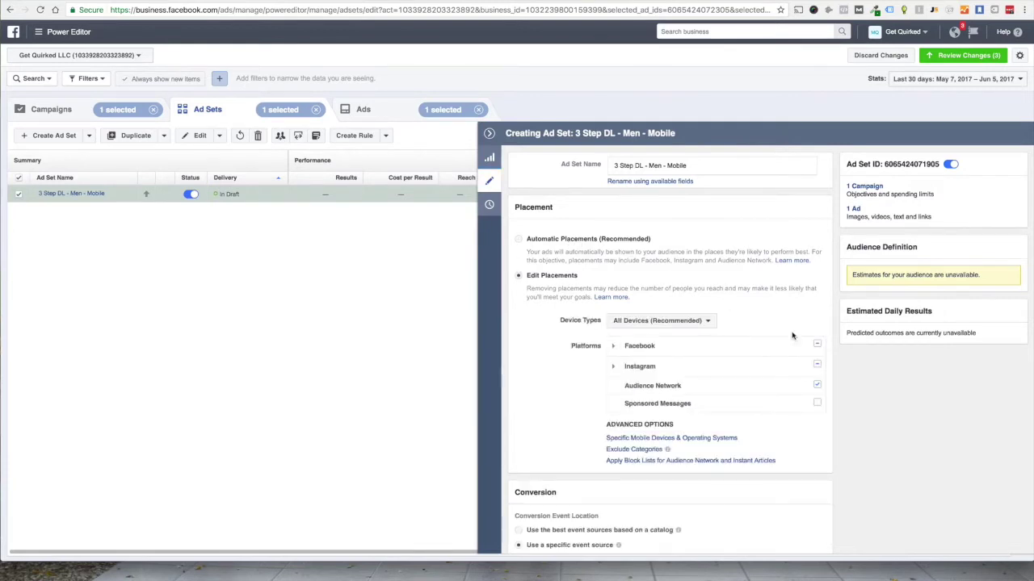
click(816, 386)
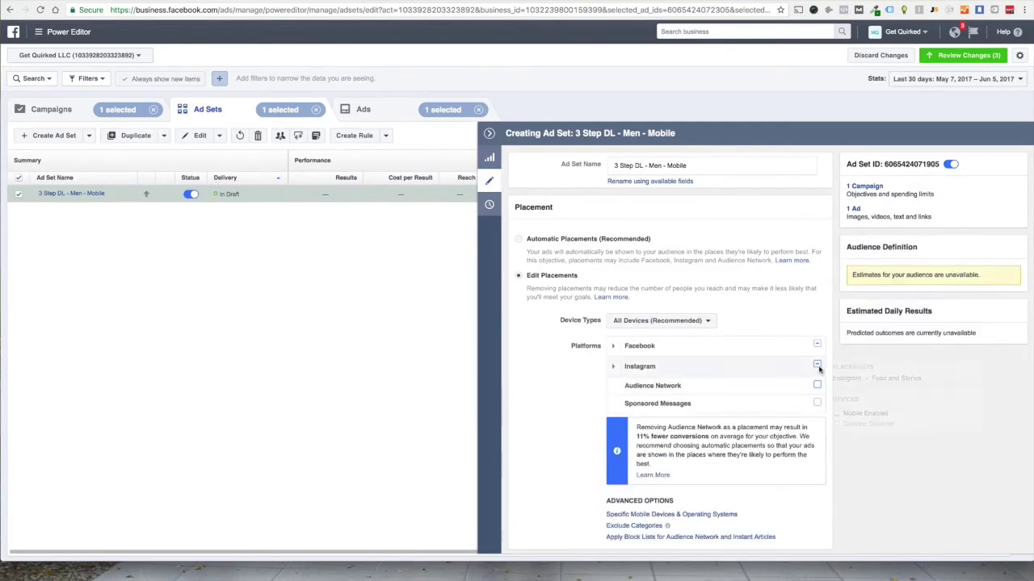
click(613, 367)
click(612, 346)
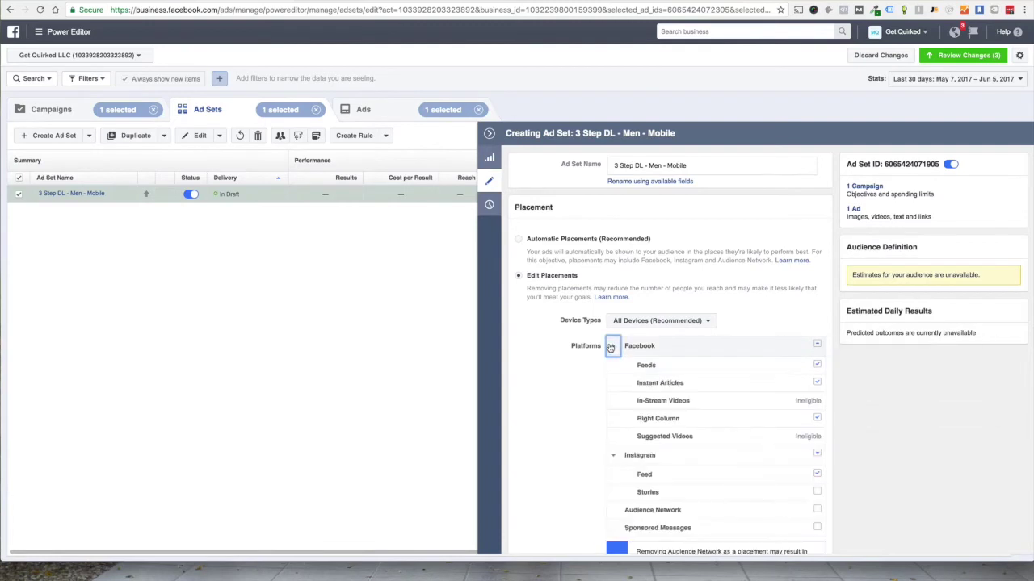
mouse_move(818, 418)
click(816, 418)
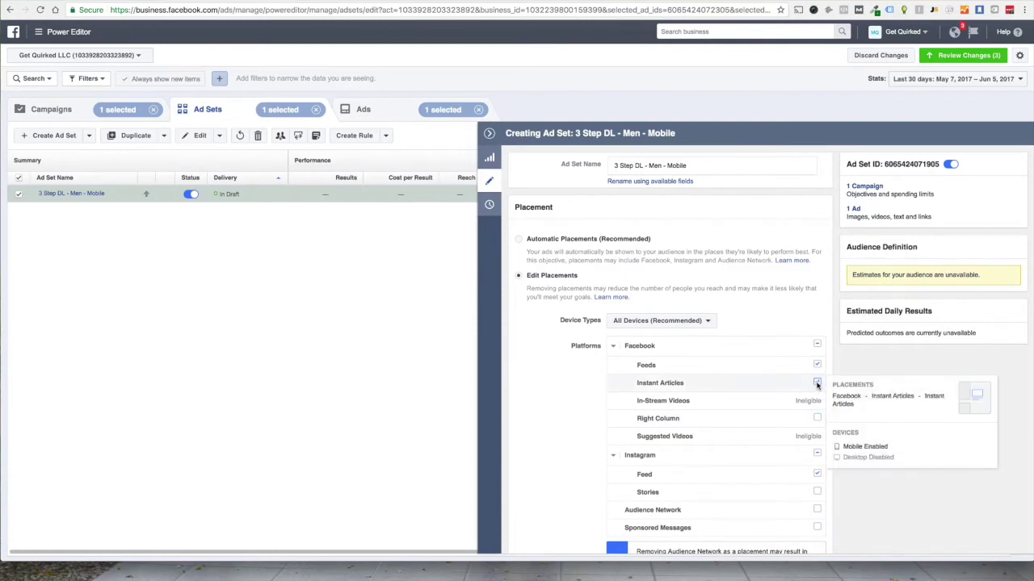
click(816, 383)
mouse_move(818, 365)
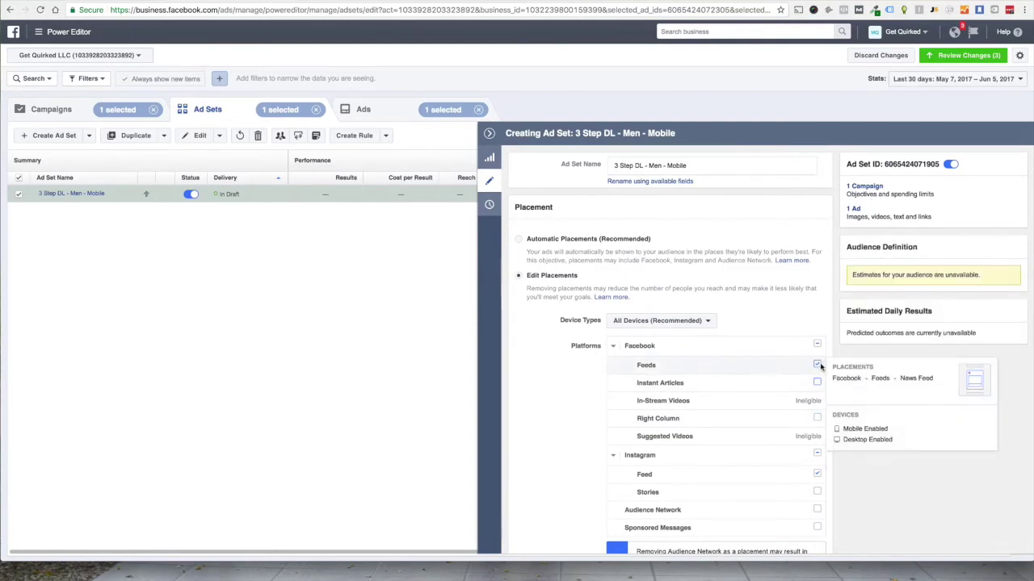
mouse_move(798, 472)
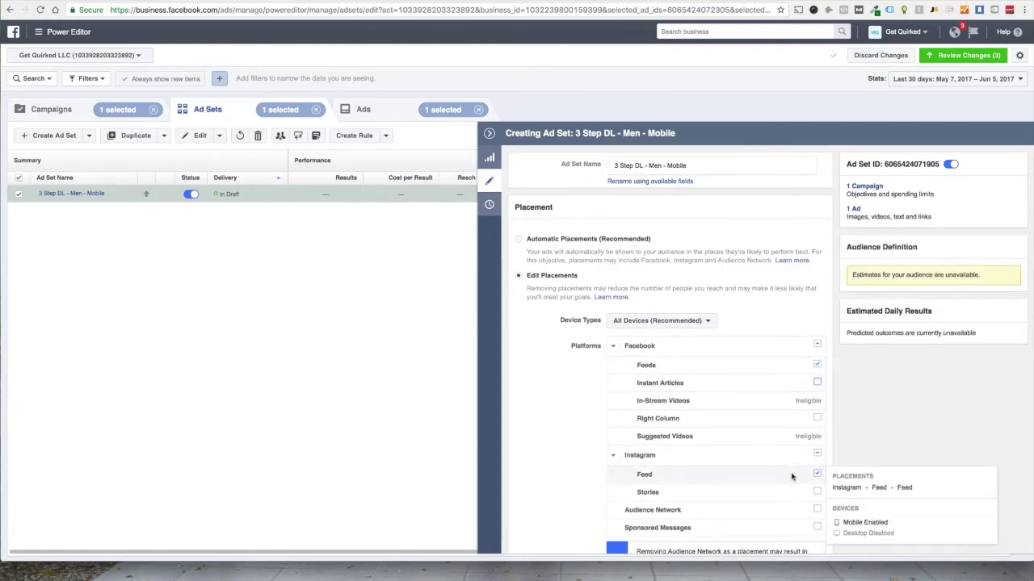
mouse_move(814, 345)
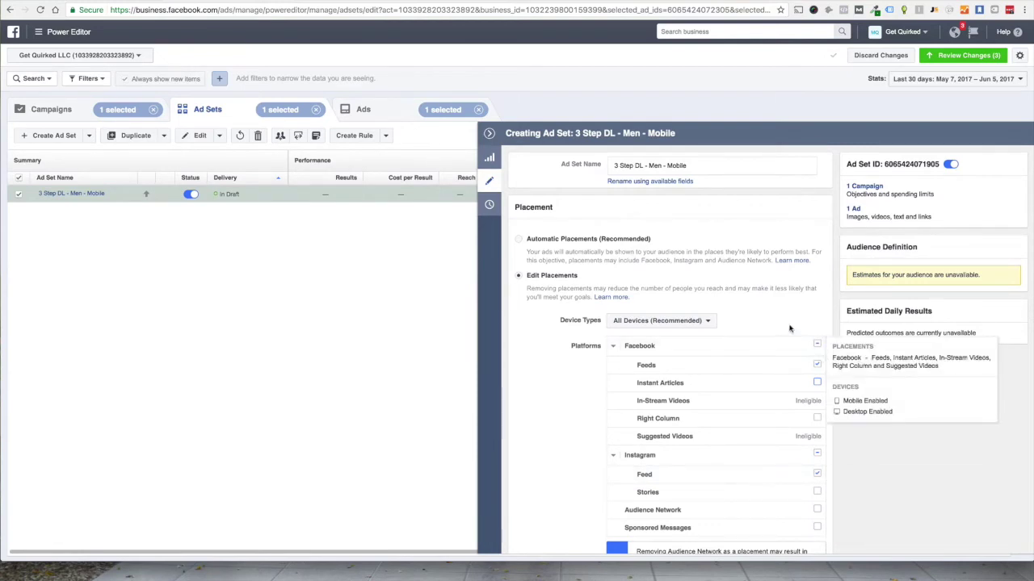
- Set Device Types to Mobile Only and close the ad set panel
scroll(812, 298, down, 1)
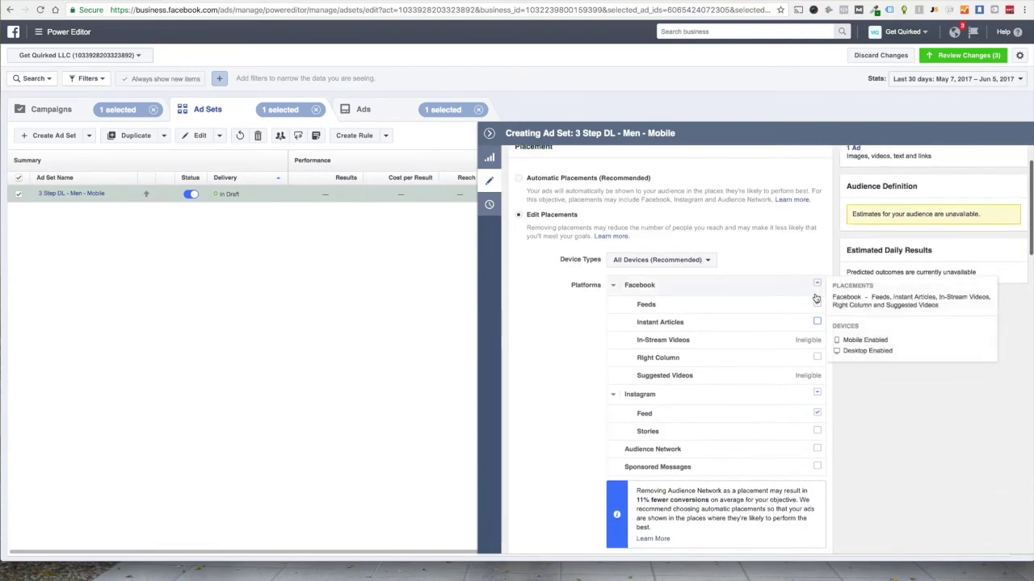
click(707, 261)
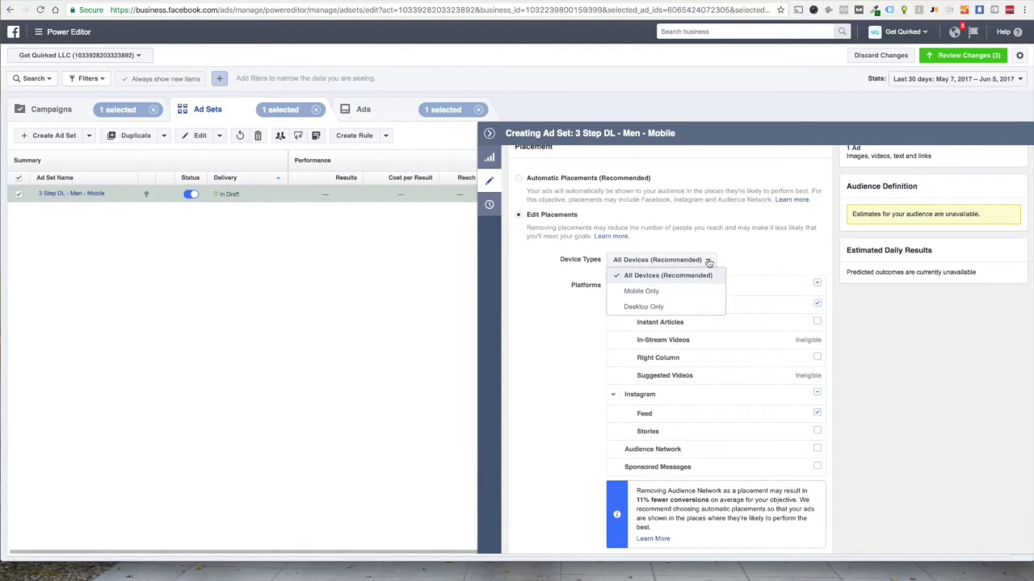
click(667, 294)
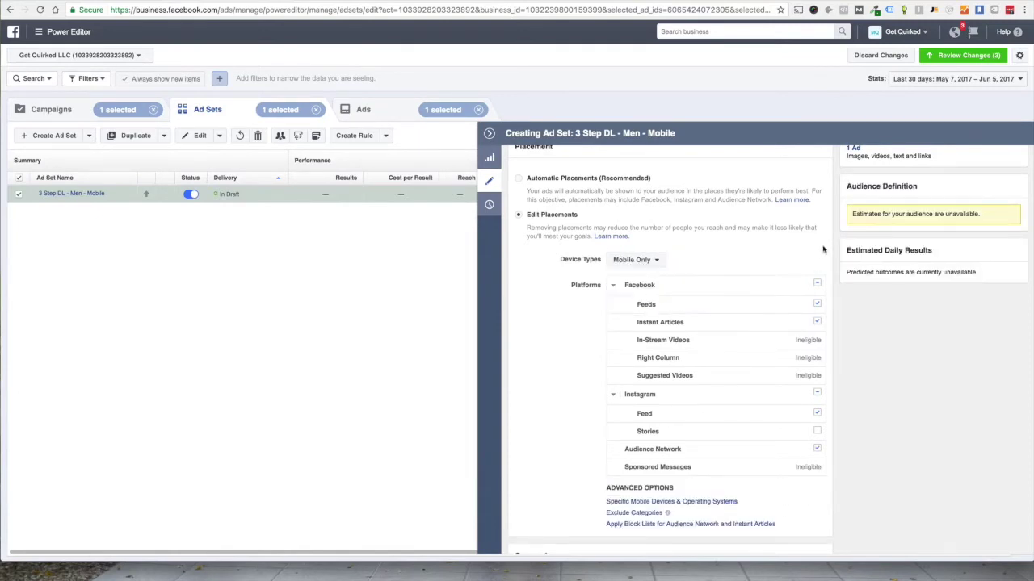
scroll(836, 251, down, 5)
scroll(836, 251, down, 7)
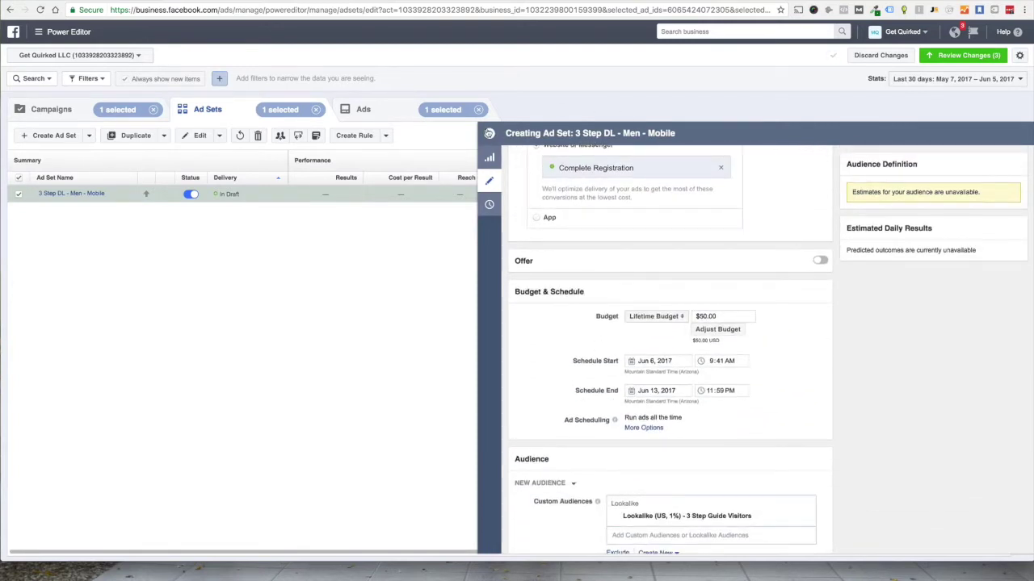
click(488, 133)
- Publish the pending 3 Step Download campaign changes and dismiss the keep-working notice
click(965, 55)
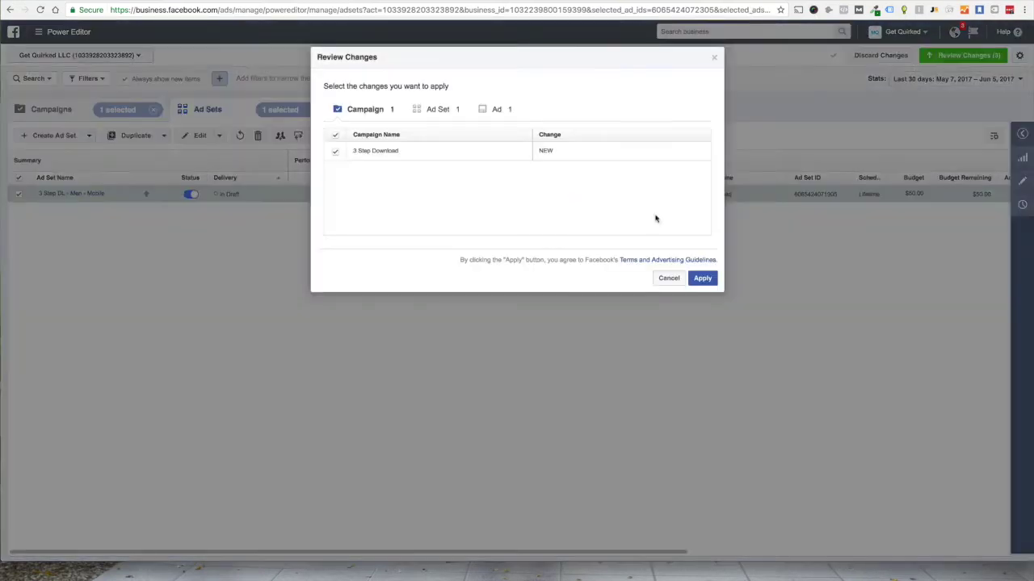
click(703, 284)
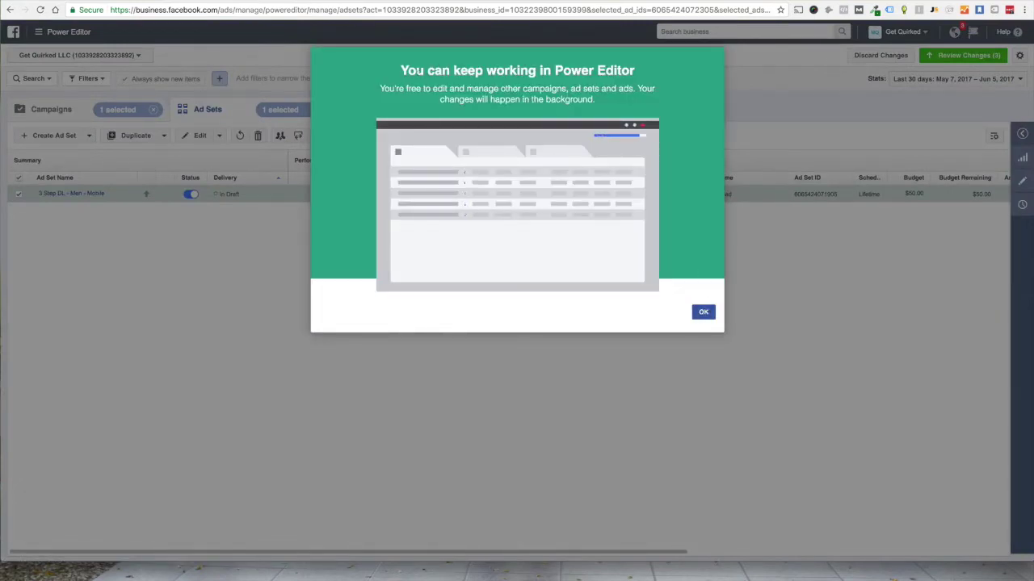
drag(400, 70, 604, 96)
click(702, 104)
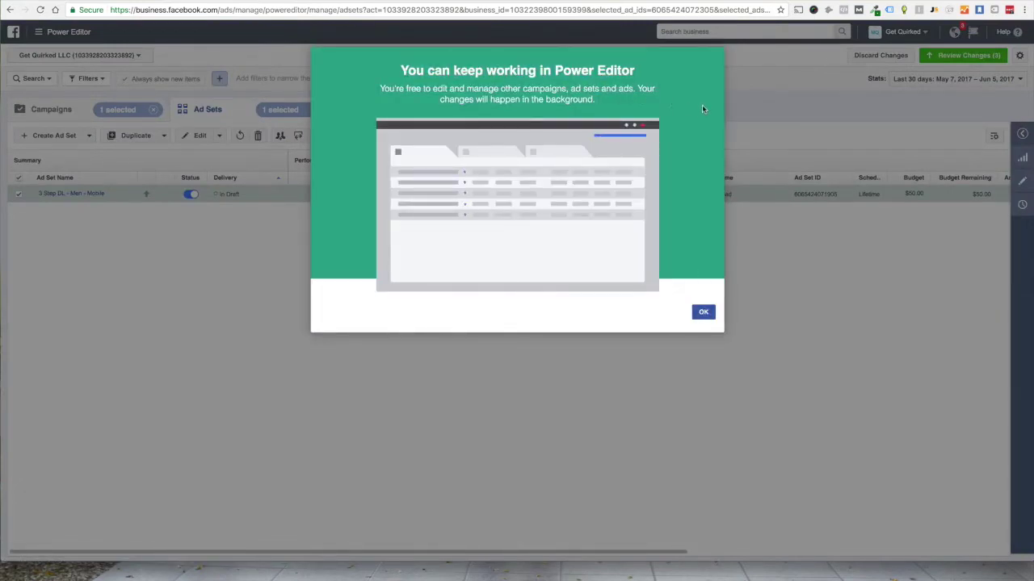
click(704, 312)
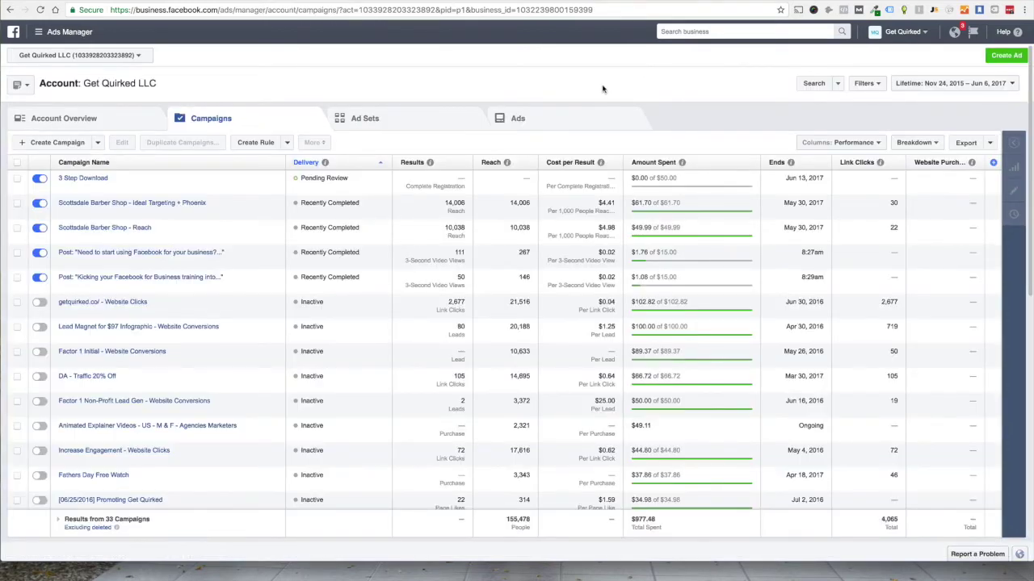
- Go from Ads Manager through All Tools to Business Manager and the Get Quirked Page
click(50, 32)
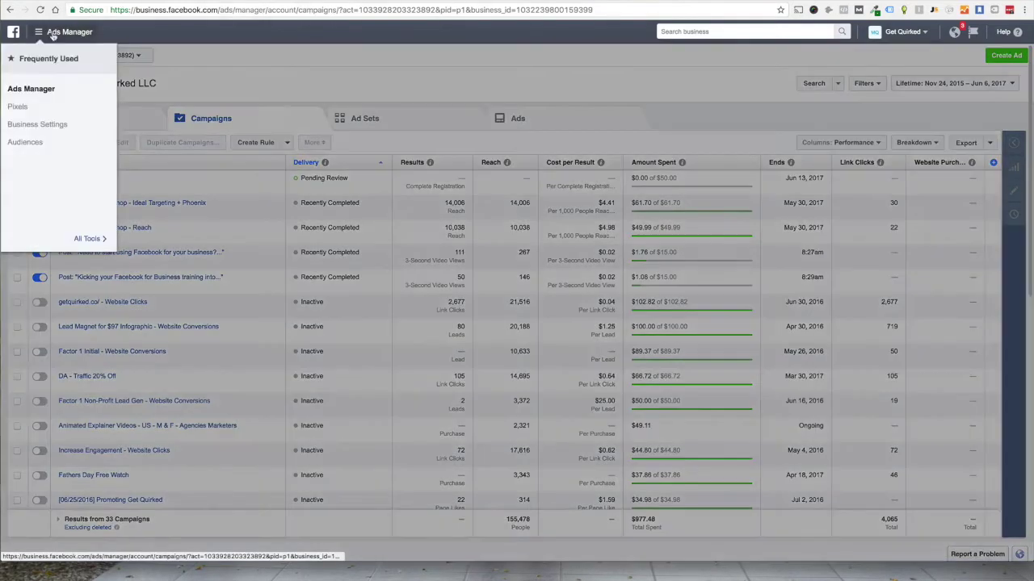
click(87, 238)
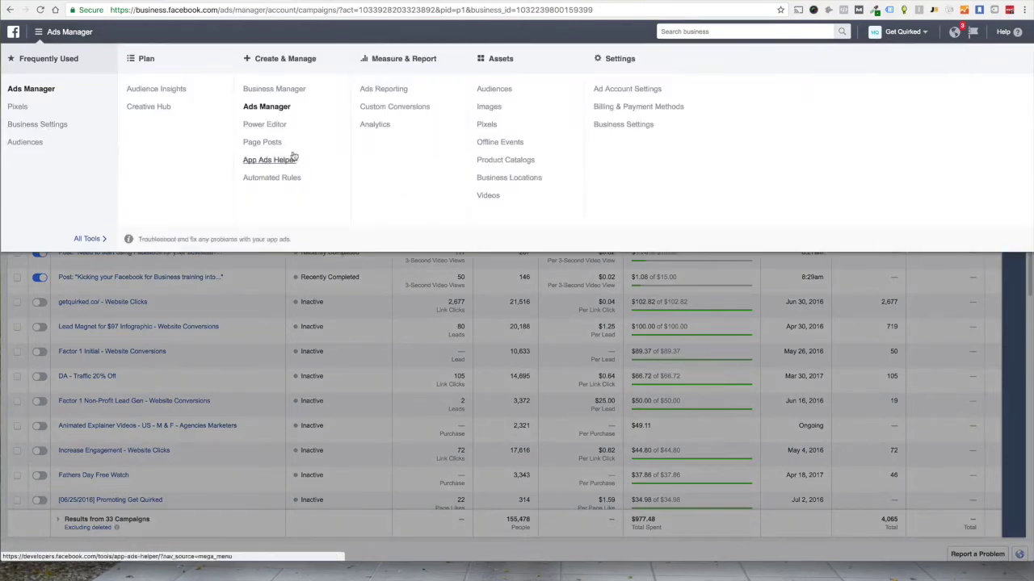
click(279, 94)
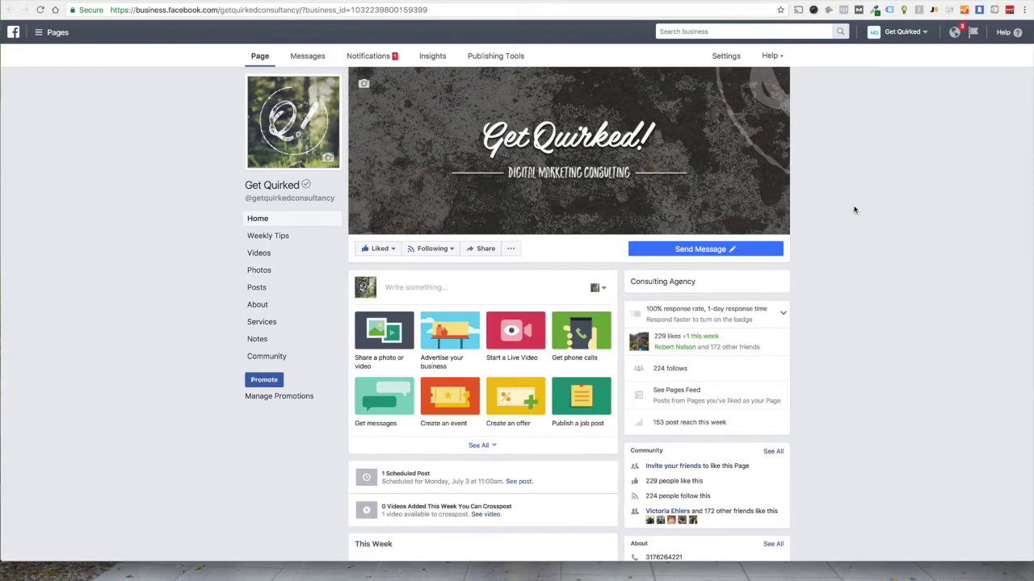
- Scroll the Get Quirked Page feed down to the May 30 Facebook Pixel video post
scroll(840, 200, down, 2)
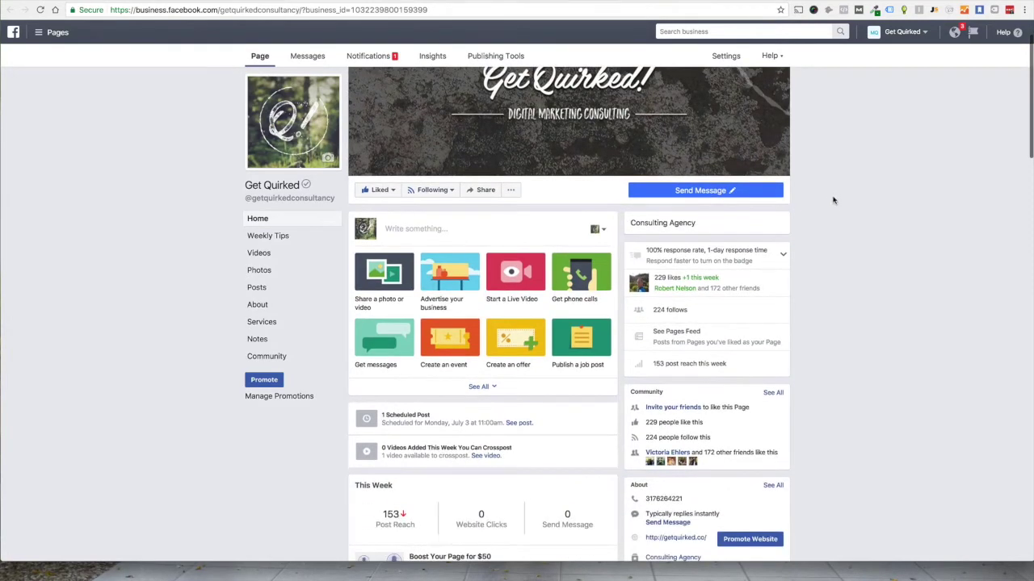
scroll(522, 243, down, 4)
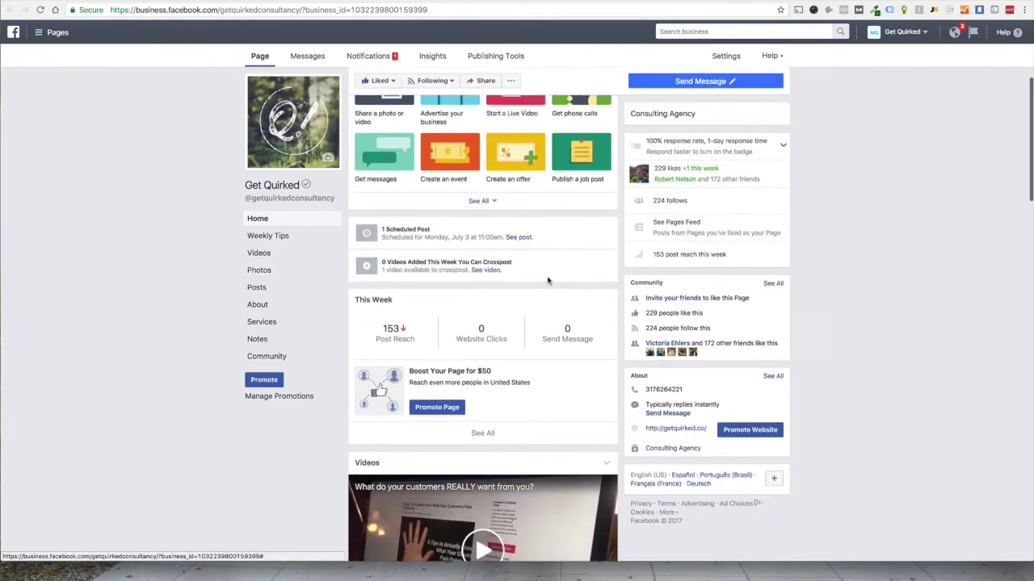
scroll(554, 286, up, 3)
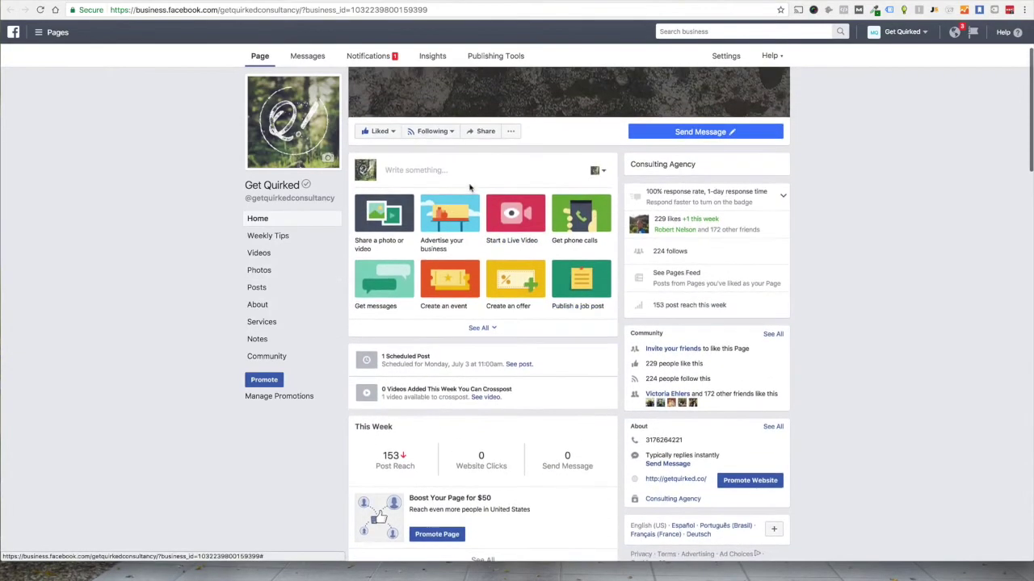
scroll(598, 340, down, 10)
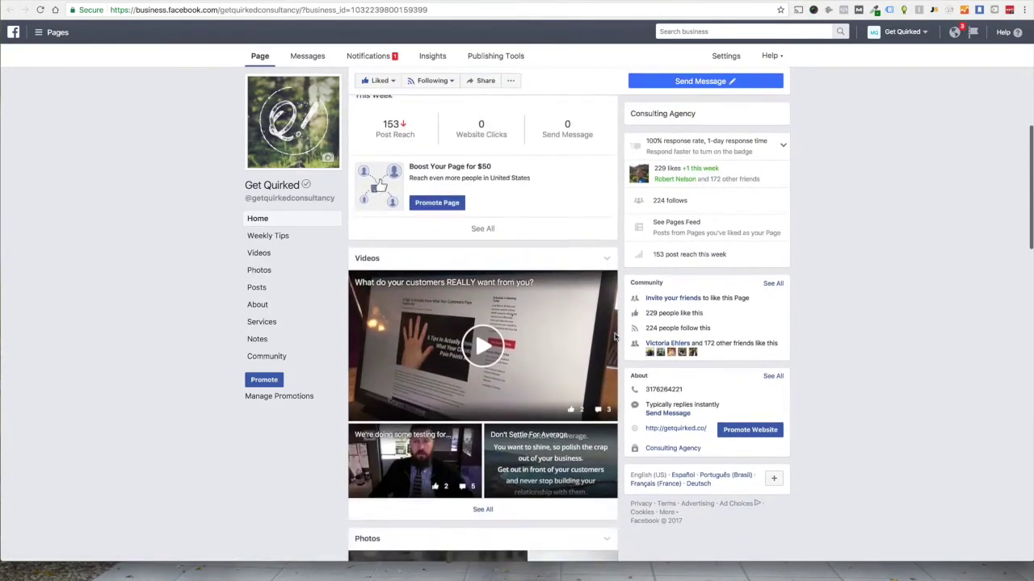
scroll(614, 340, down, 8)
scroll(614, 337, up, 1)
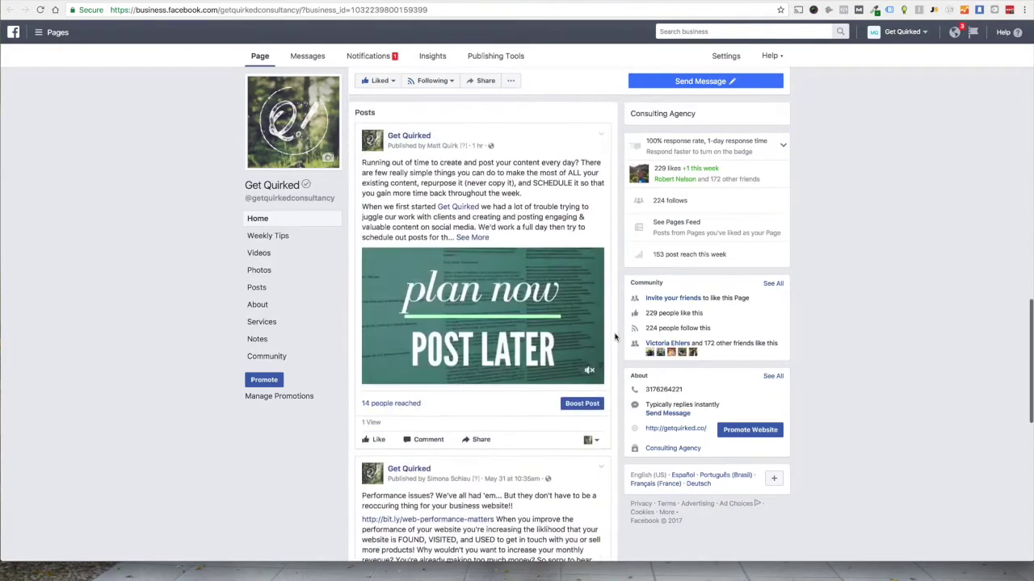
scroll(615, 337, down, 10)
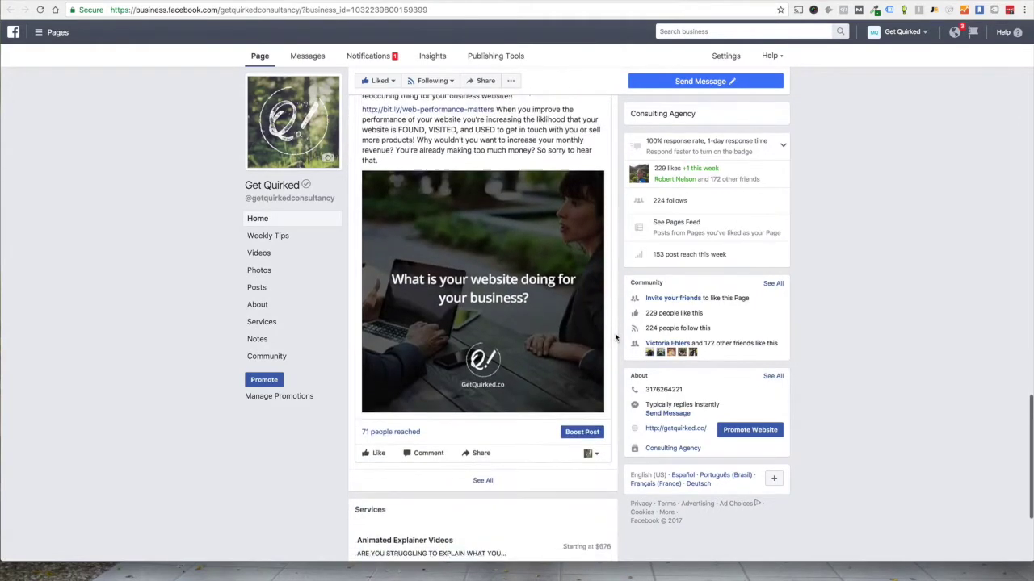
scroll(620, 339, down, 5)
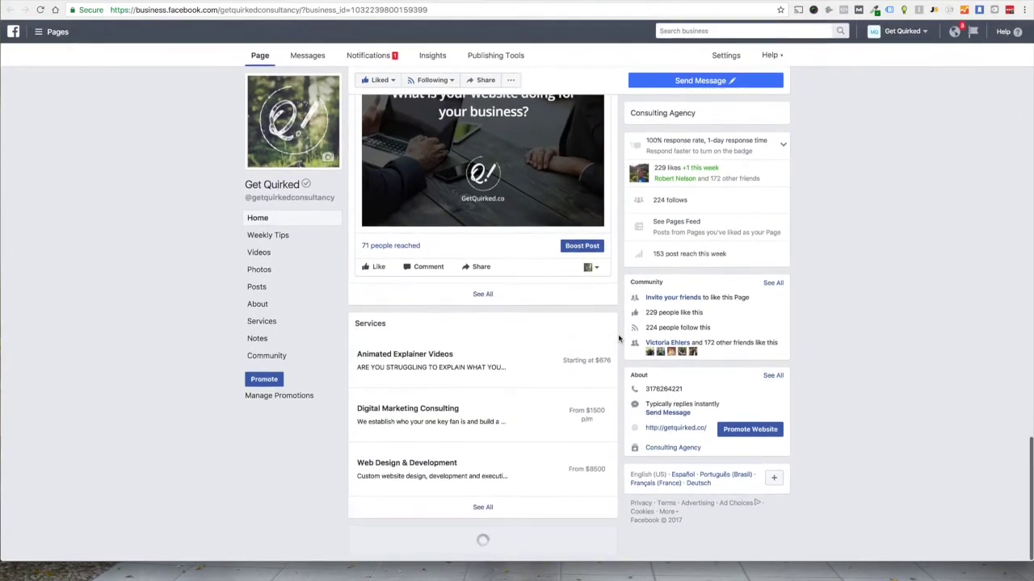
scroll(619, 339, down, 12)
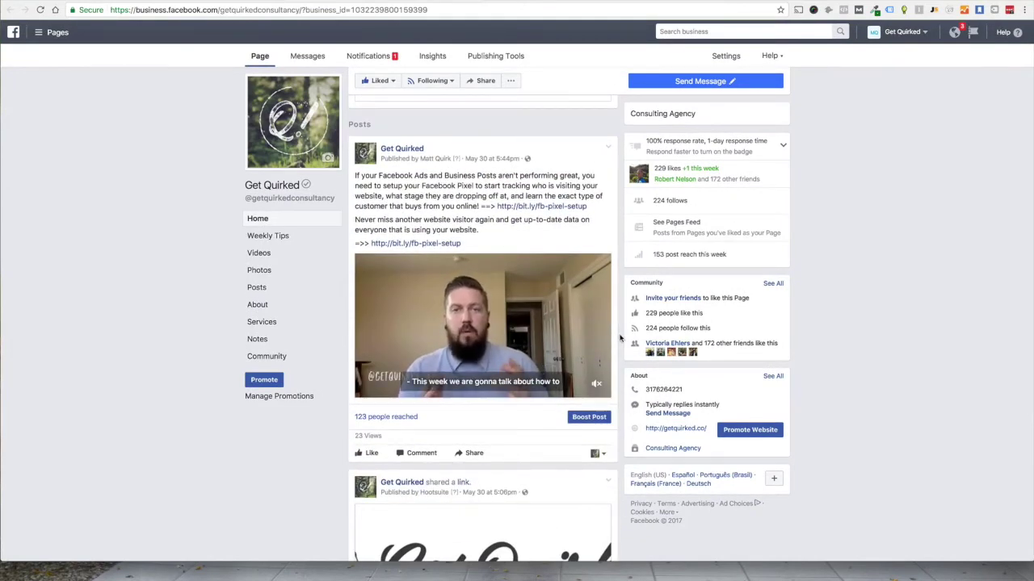
drag(356, 174, 577, 175)
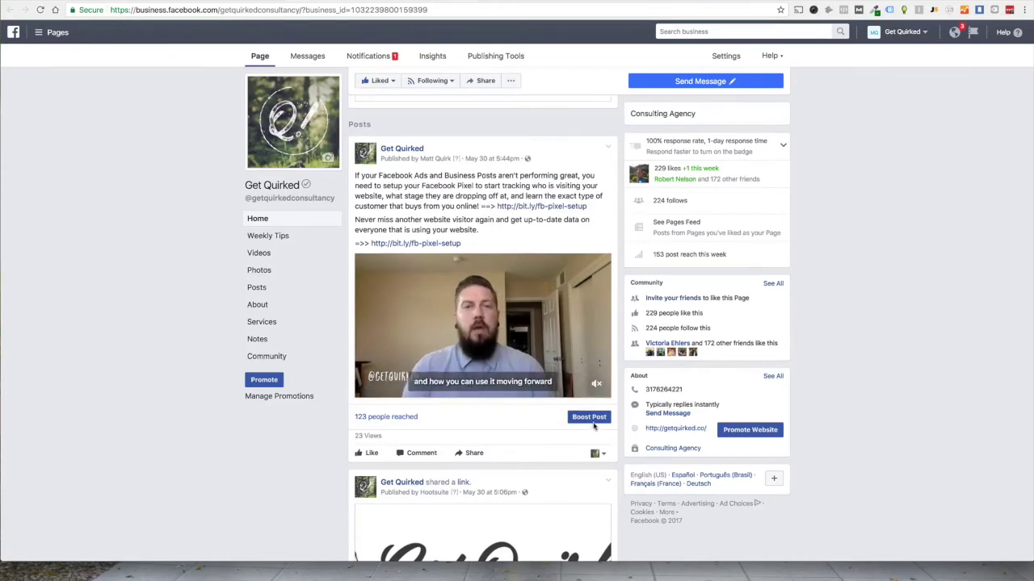
- Boost the Pixel video post to the Lookalike (US, 1%) - 3 Step Guide Visitors audience, excluding Instagram
click(589, 423)
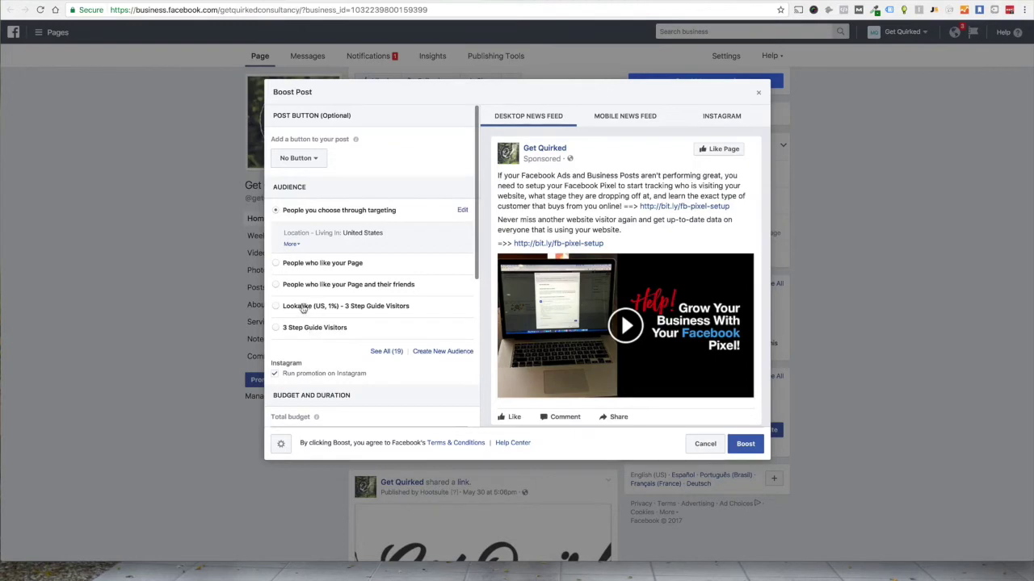
click(323, 307)
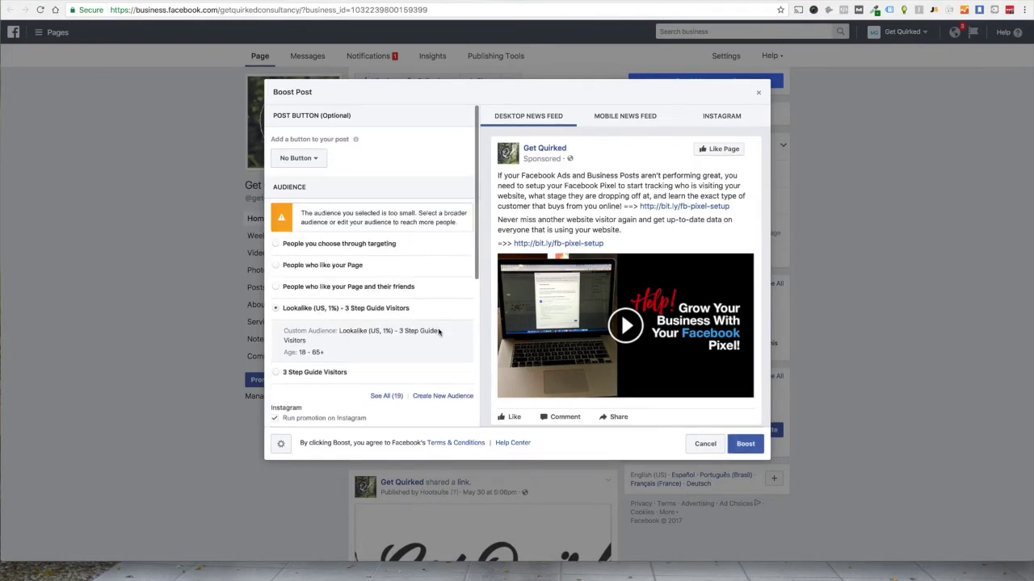
triple_click(346, 218)
scroll(451, 308, down, 4)
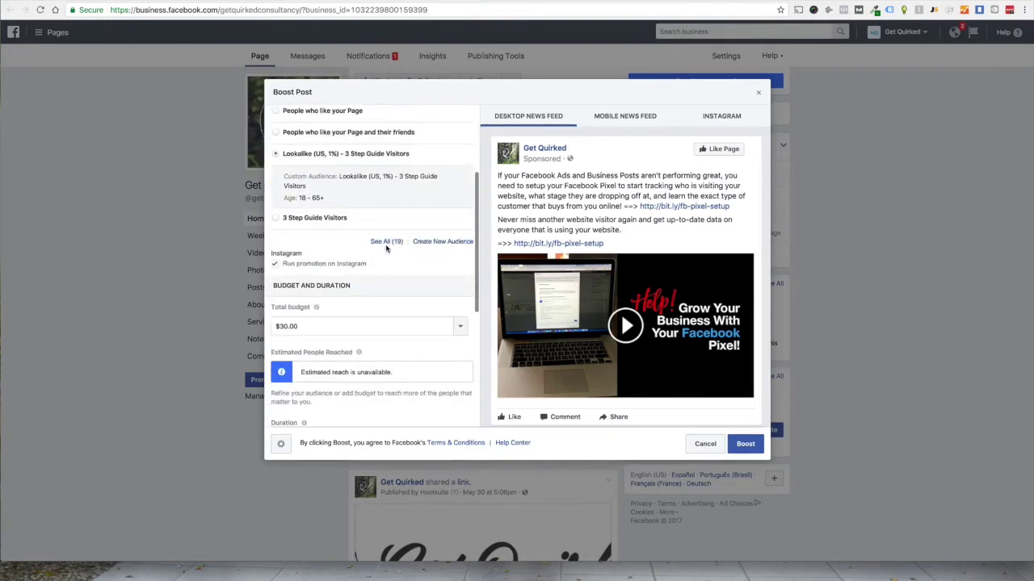
click(315, 266)
scroll(428, 260, down, 2)
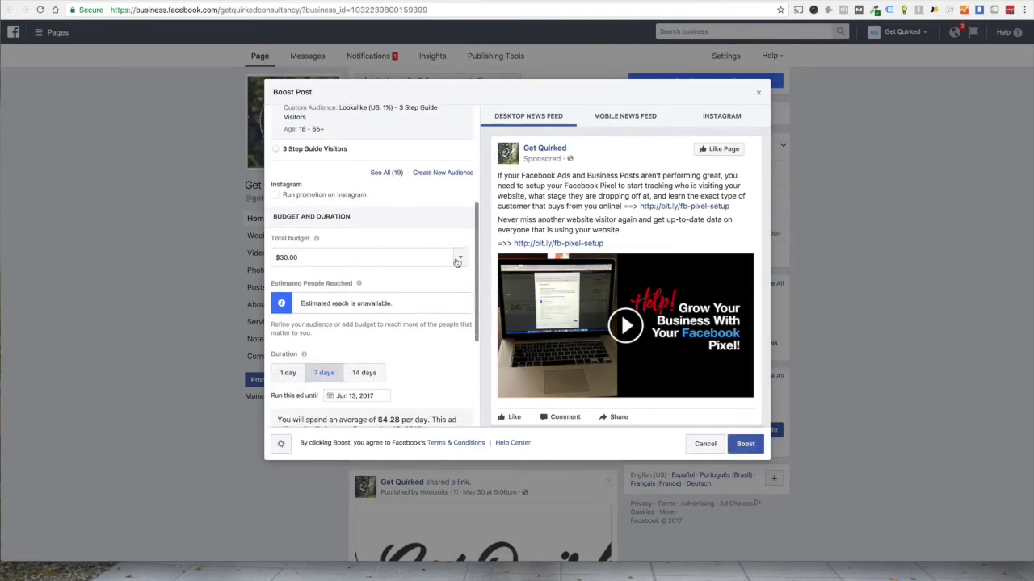
- Set a $10.00 total budget over 7 days, submit the boost and close the summary
click(281, 257)
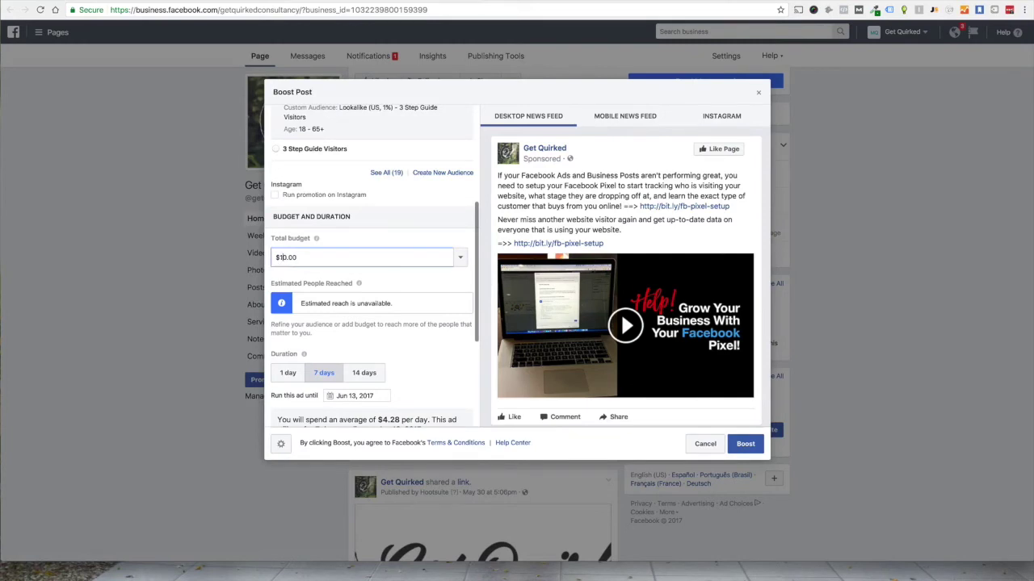
text(1)
click(351, 245)
scroll(382, 242, down, 2)
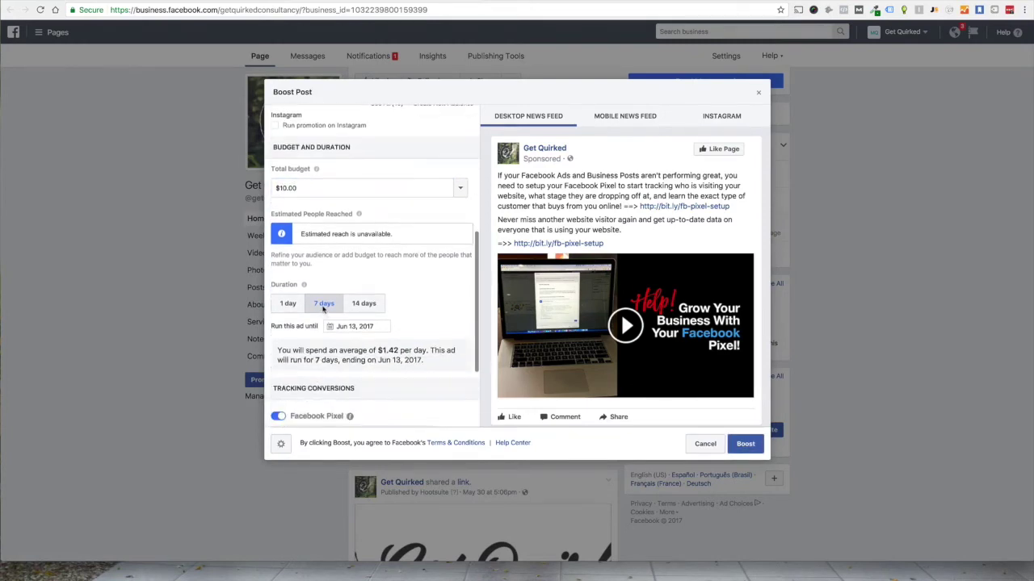
scroll(450, 278, down, 3)
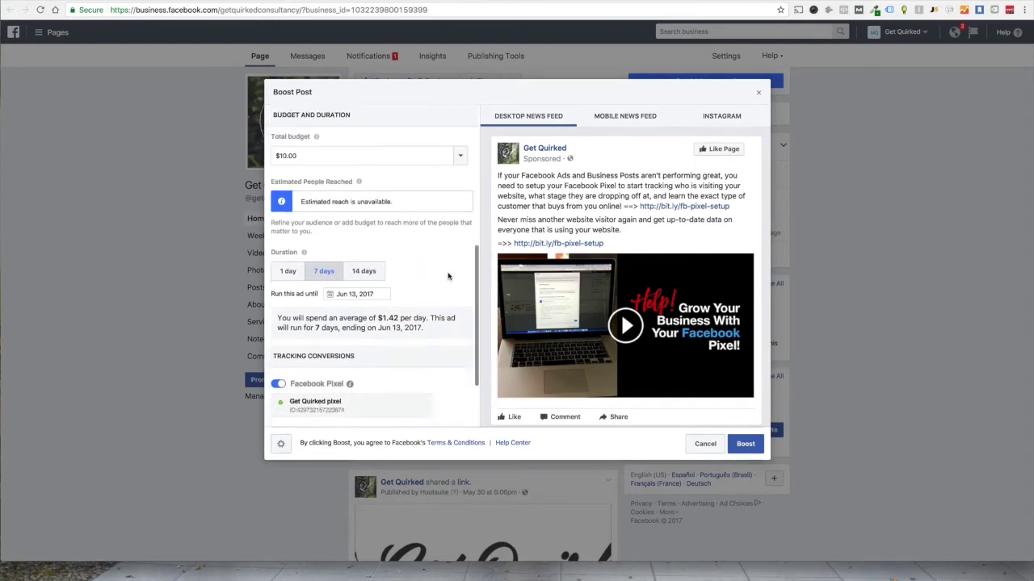
drag(273, 295, 371, 296)
click(372, 296)
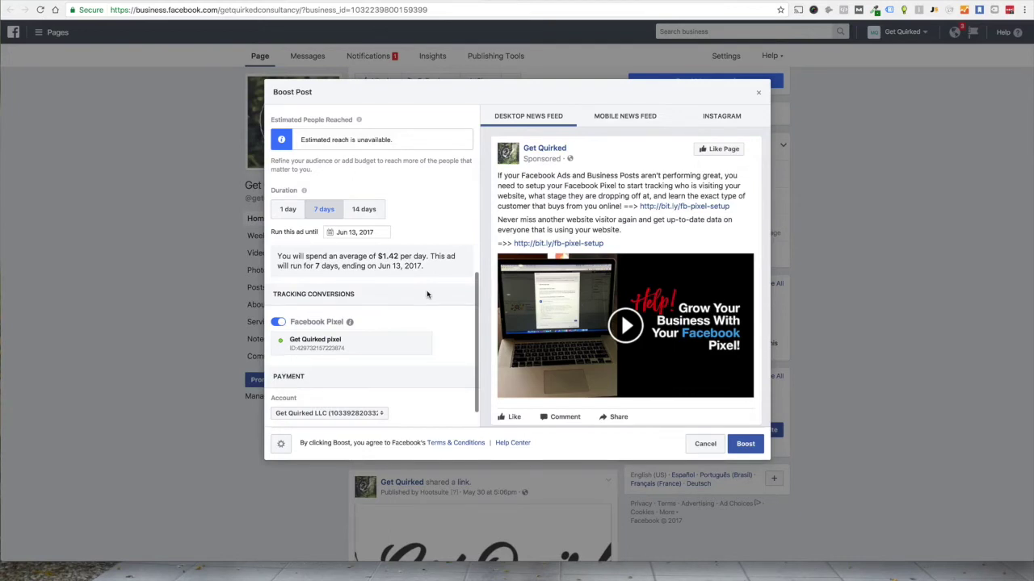
scroll(453, 275, down, 1)
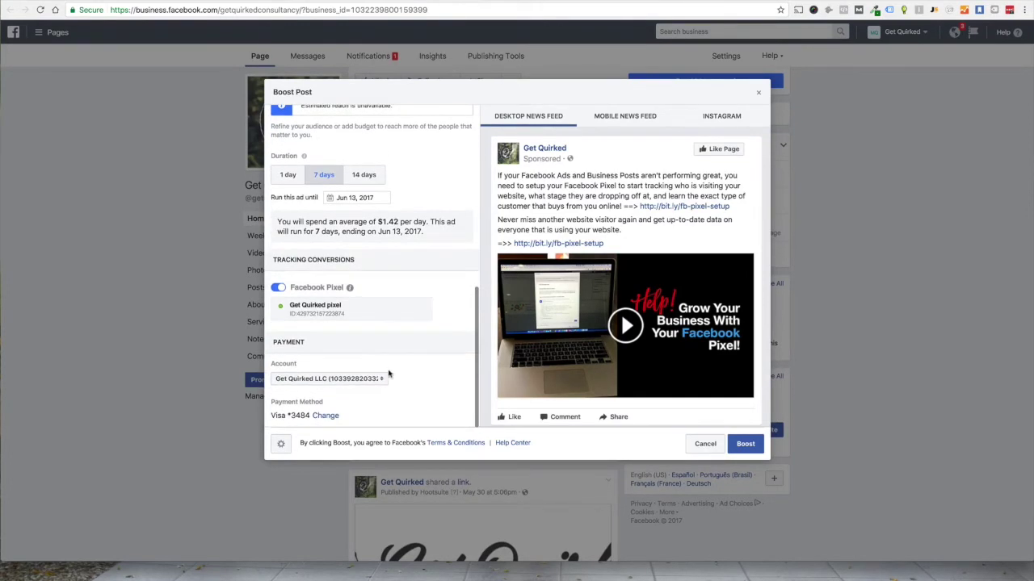
click(746, 445)
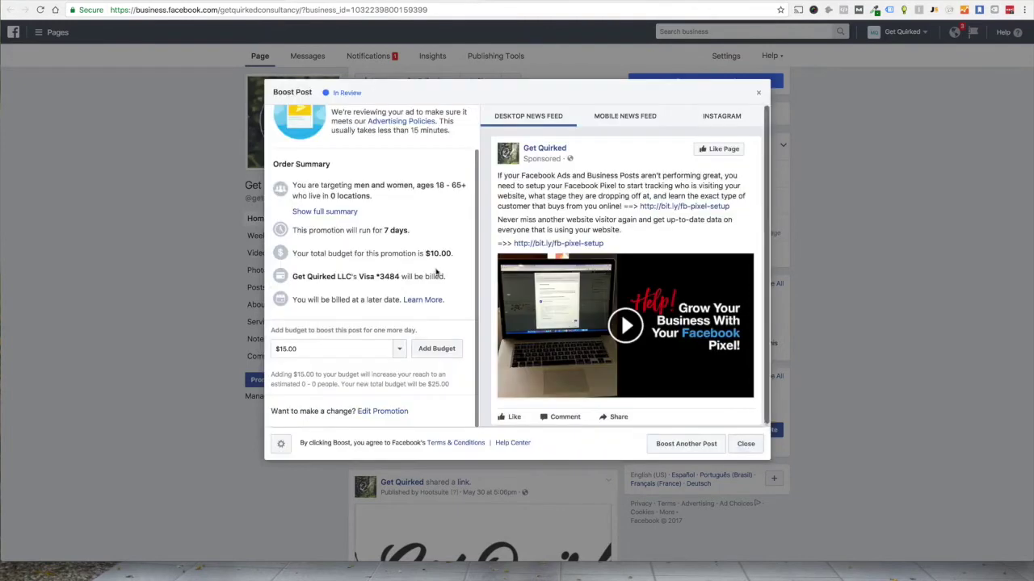
drag(331, 151, 442, 199)
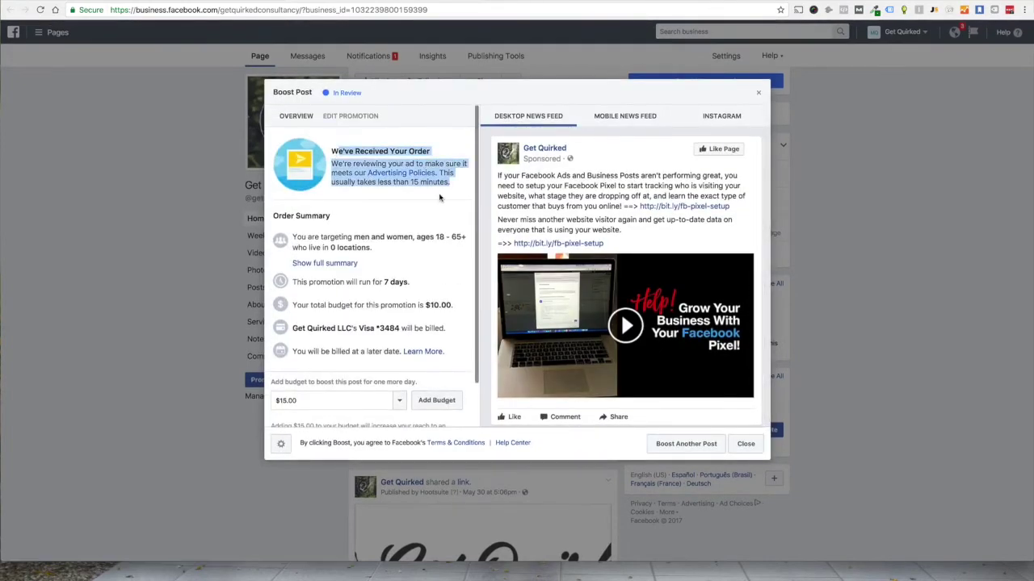
click(443, 201)
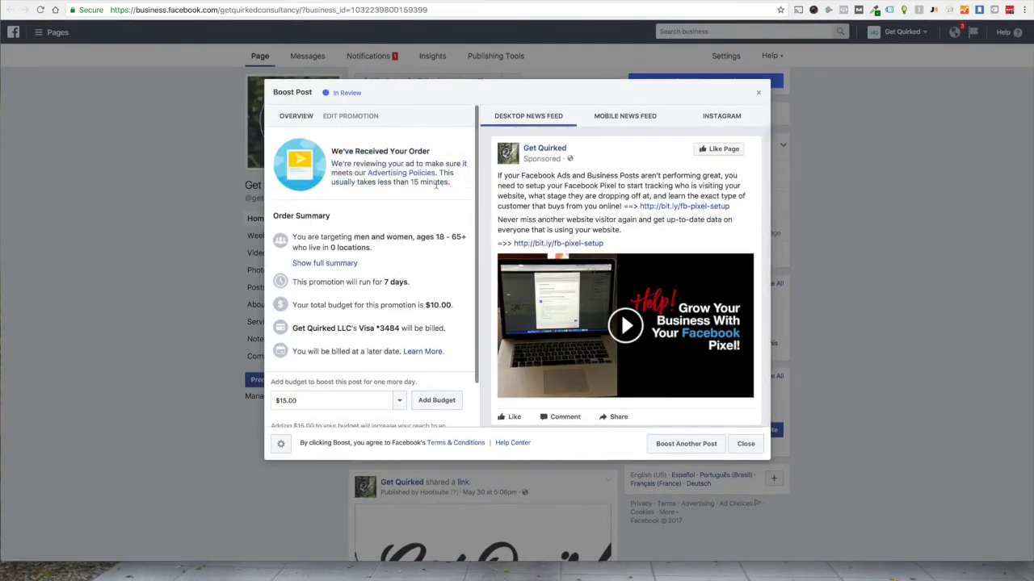
click(758, 94)
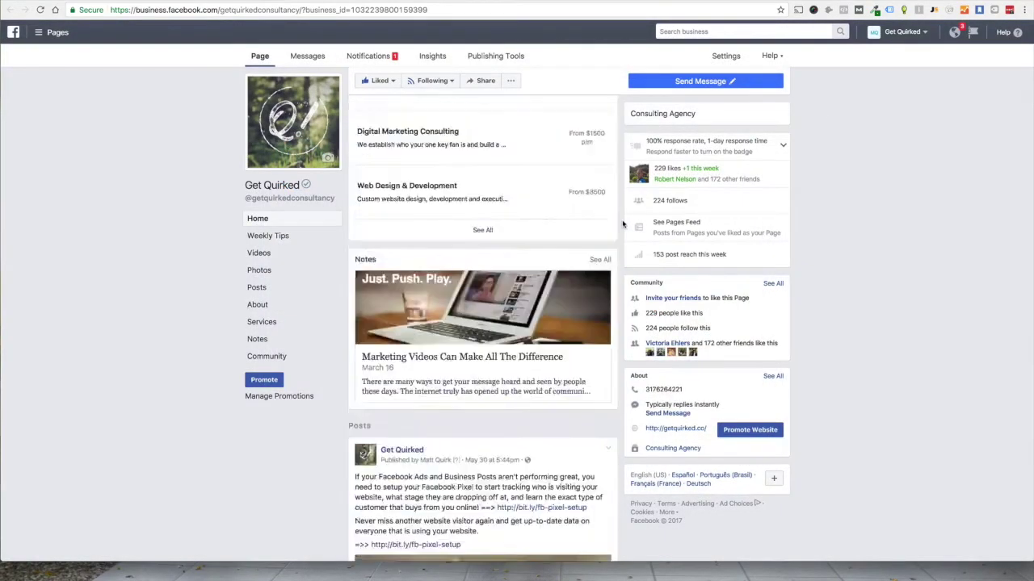
- Start a new Page post and attach the 3stepguide.jpg image to it
scroll(626, 224, up, 10)
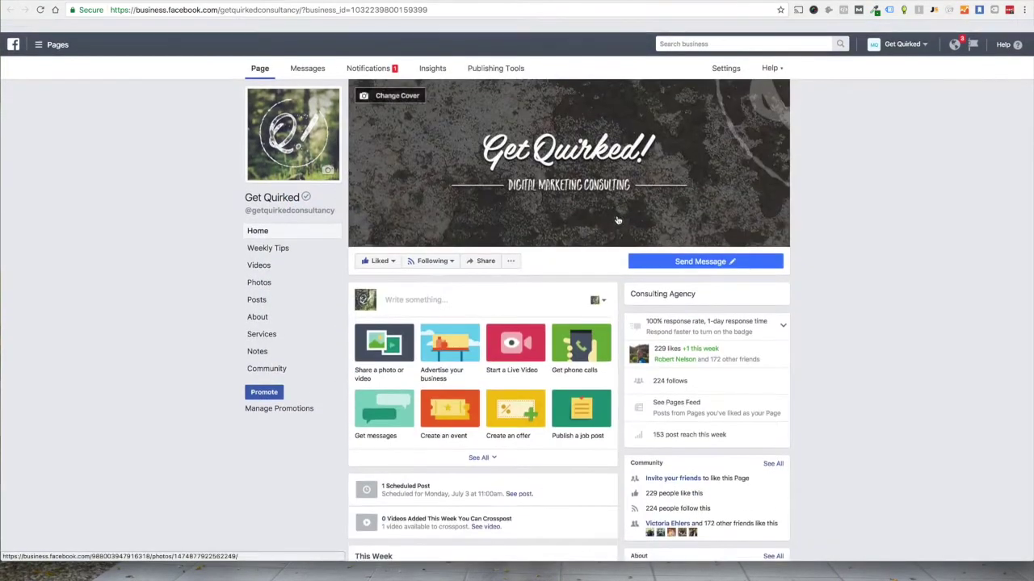
click(421, 289)
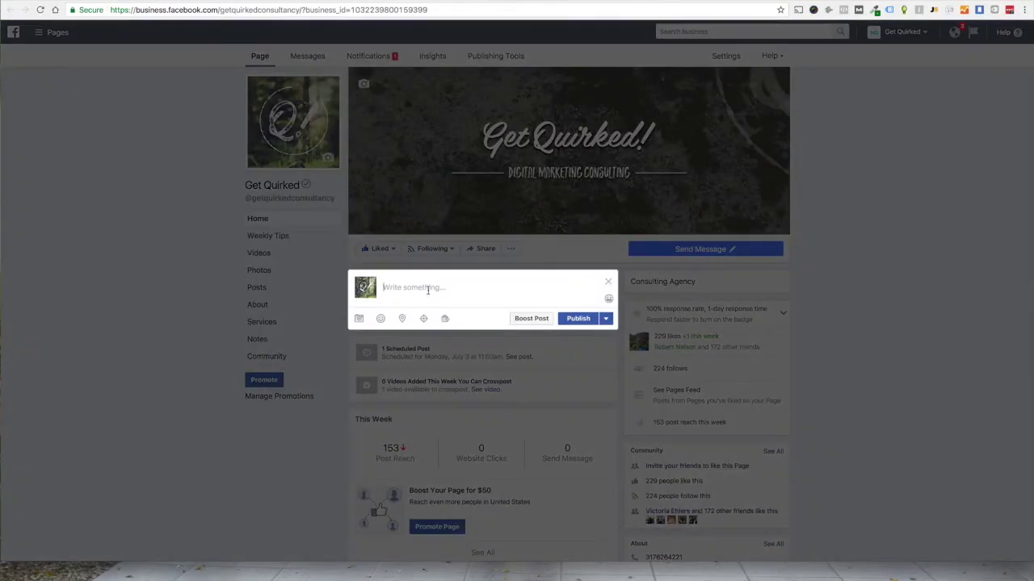
click(358, 319)
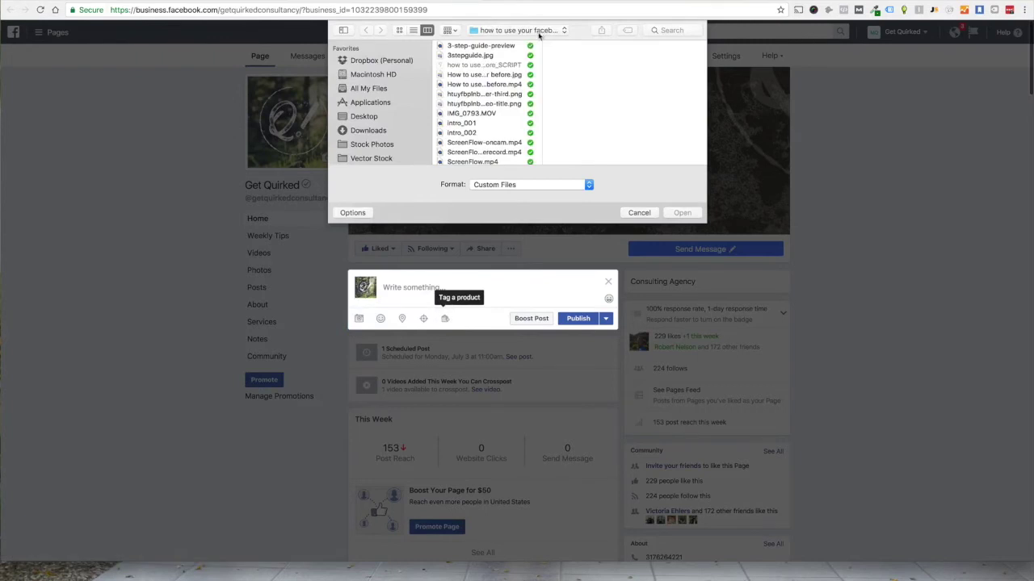
click(481, 46)
click(481, 56)
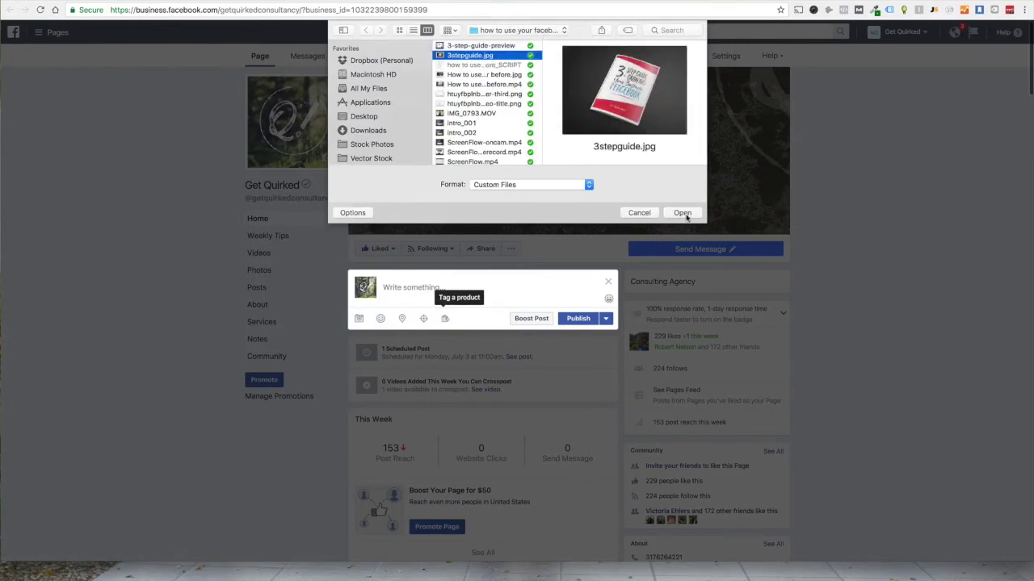
click(683, 213)
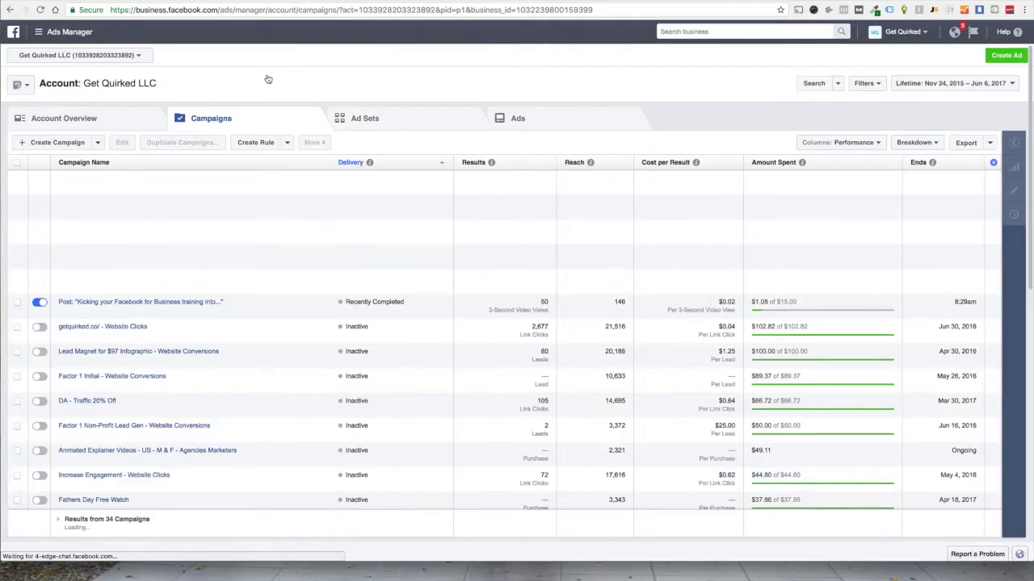
- Open the 3 Step Download Offer ad in 3 Step DL - Men - Mobile for editing
click(89, 179)
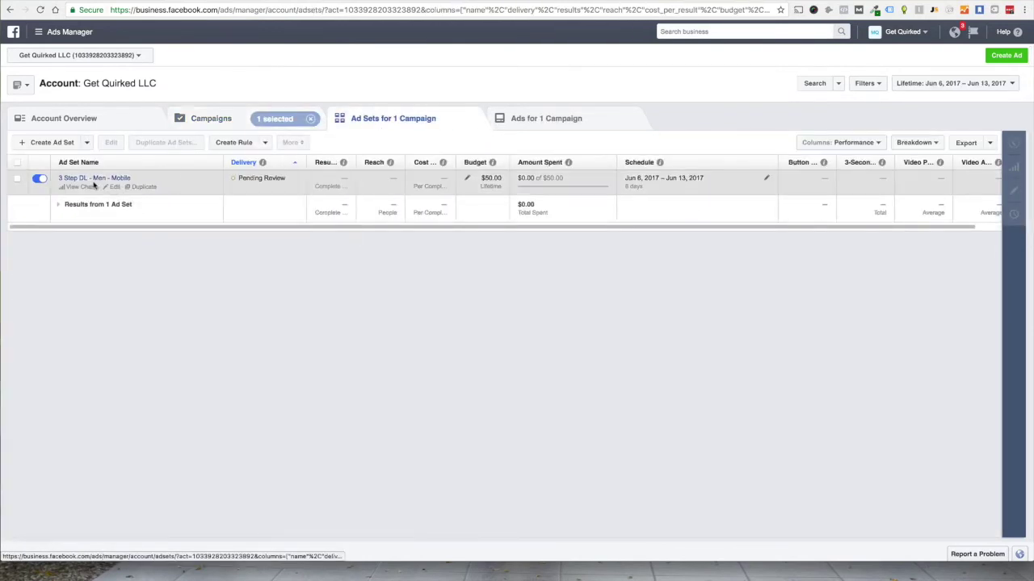
click(91, 183)
click(93, 178)
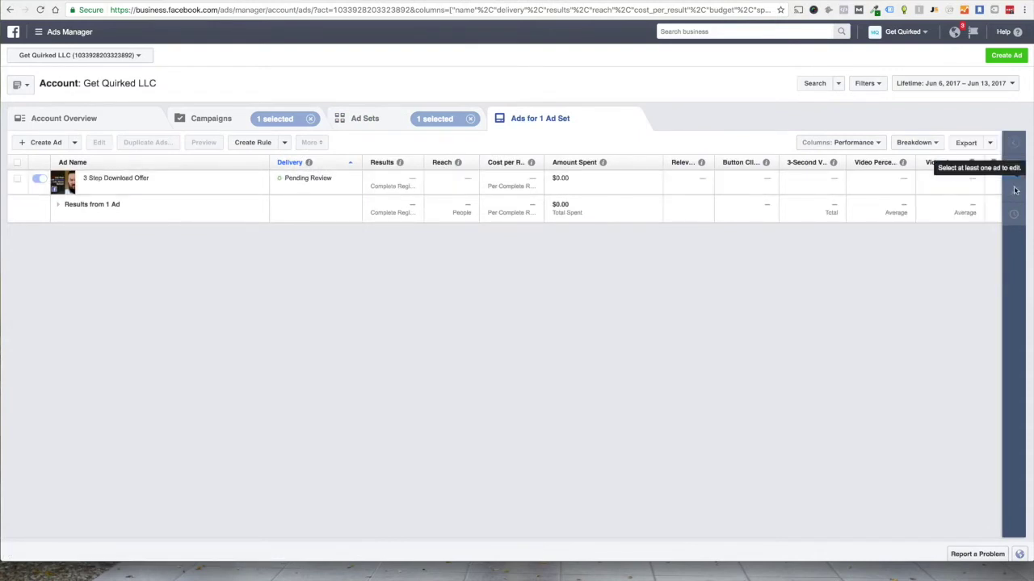
click(17, 178)
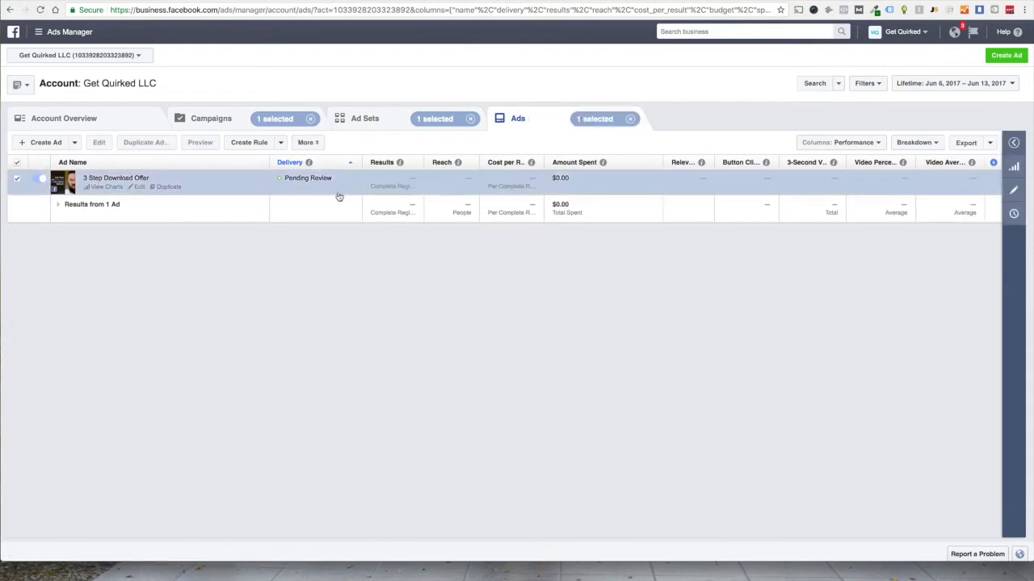
click(1013, 191)
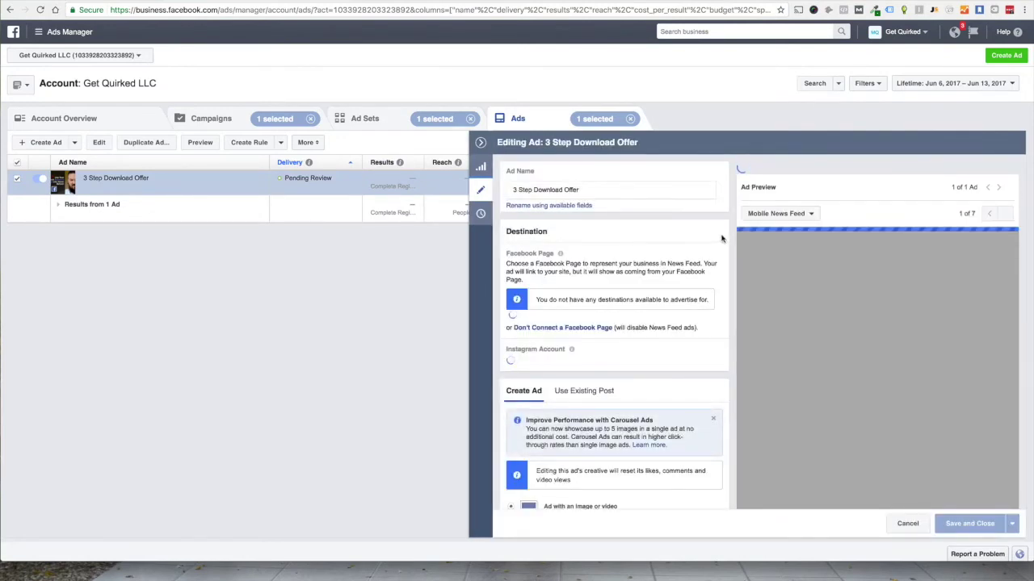
- Paste the guide copy into the new Get Quirked Page post
scroll(723, 238, down, 1)
scroll(723, 238, down, 1)
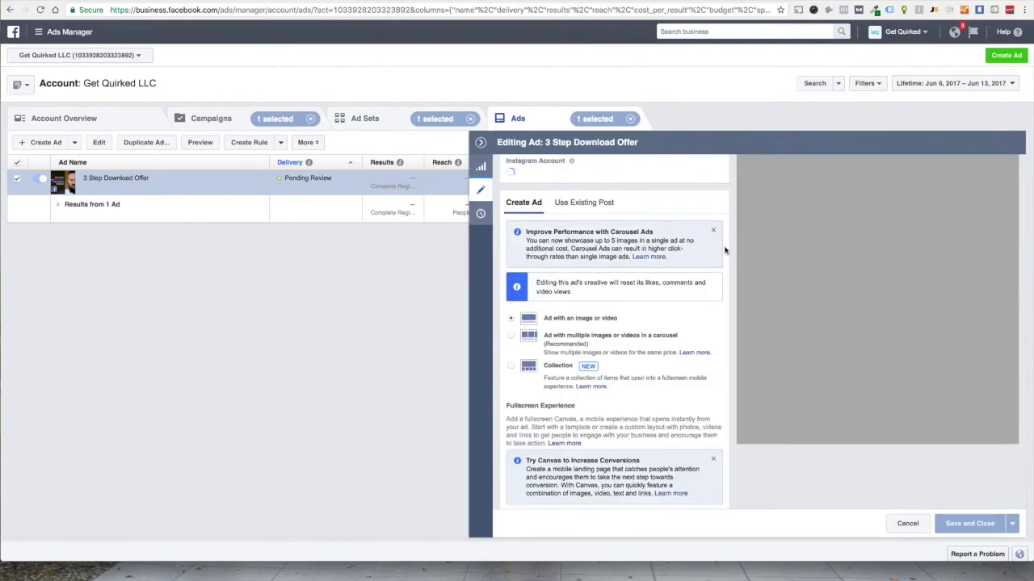
scroll(724, 246, down, 2)
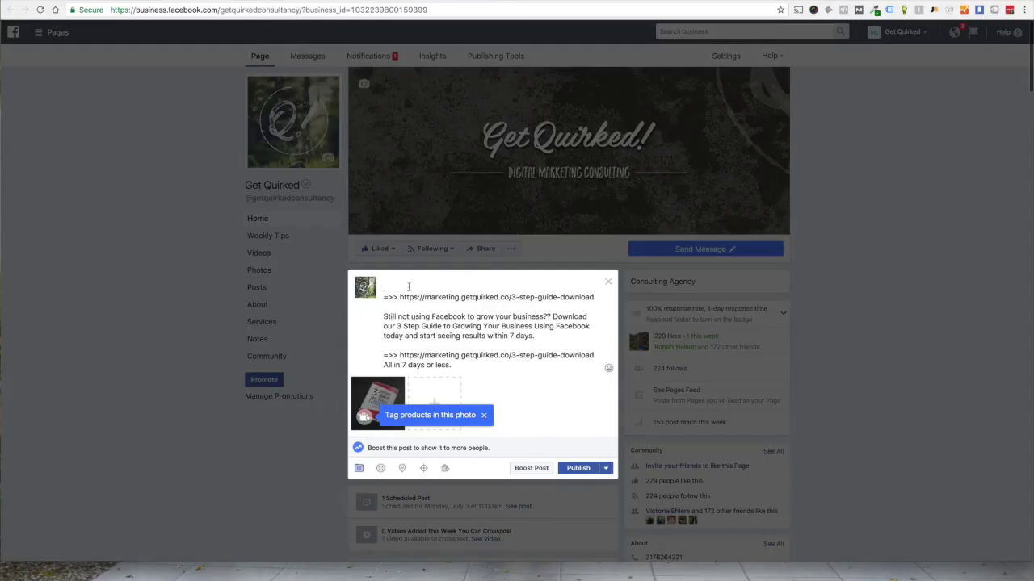
text(Not Using Facebook to Grow Your Business?)
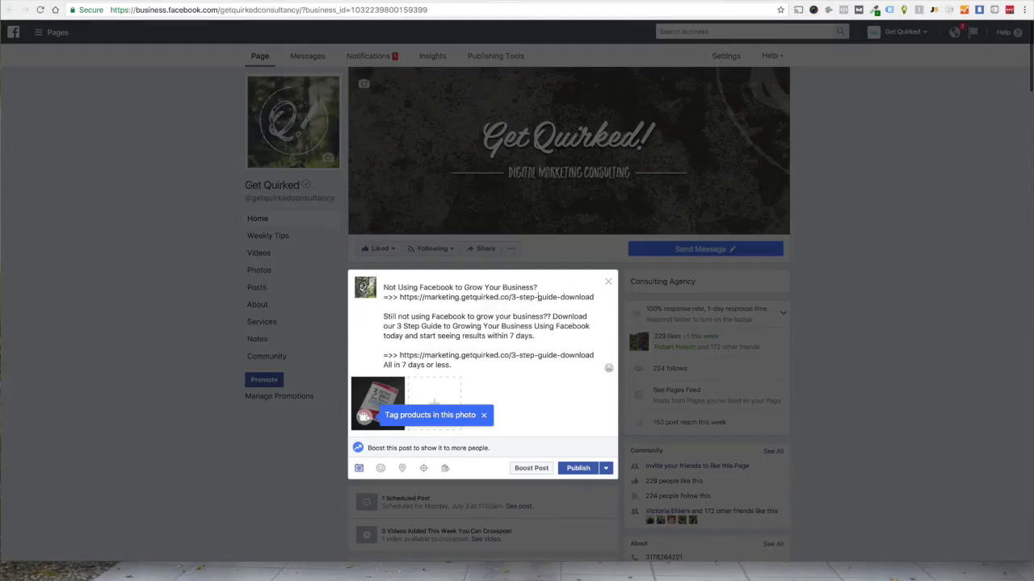
- Join the headline, =>> and the download link onto the post's first line, then review the copy
key(Delete)
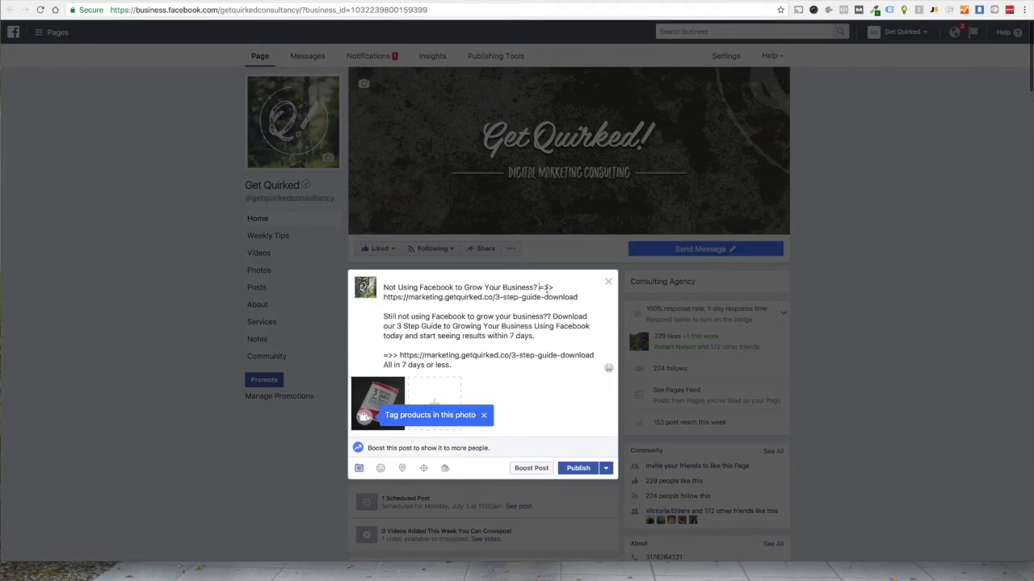
mouse_move(383, 288)
mouse_down()
mouse_move(567, 298)
mouse_move(381, 298)
mouse_up()
click(579, 297)
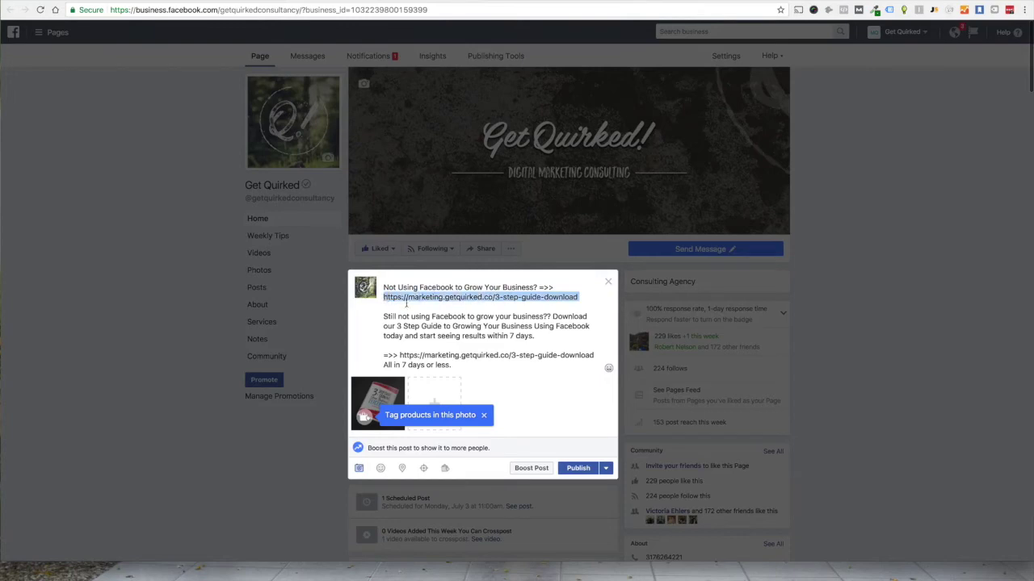
click(412, 308)
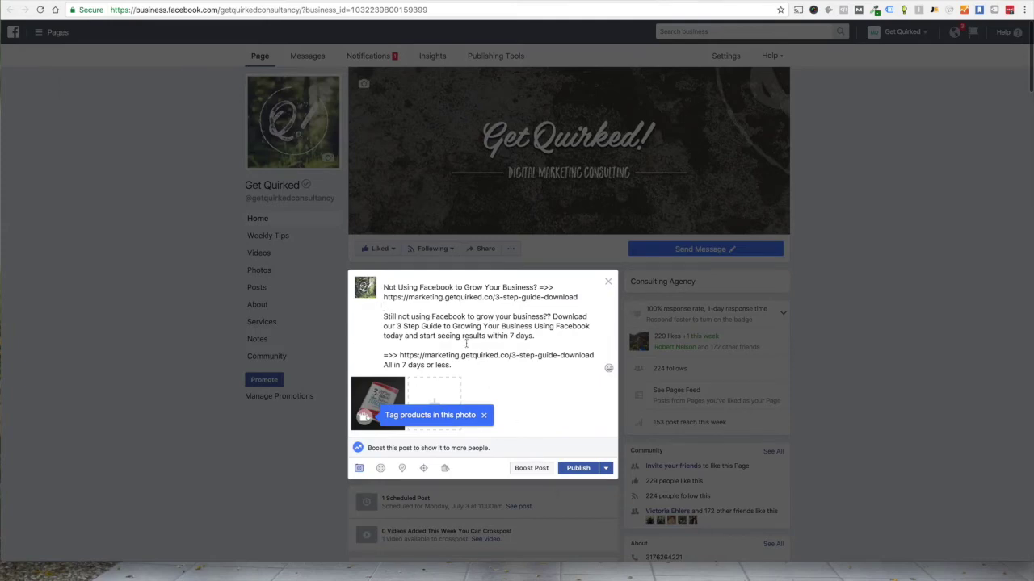
drag(453, 365, 401, 282)
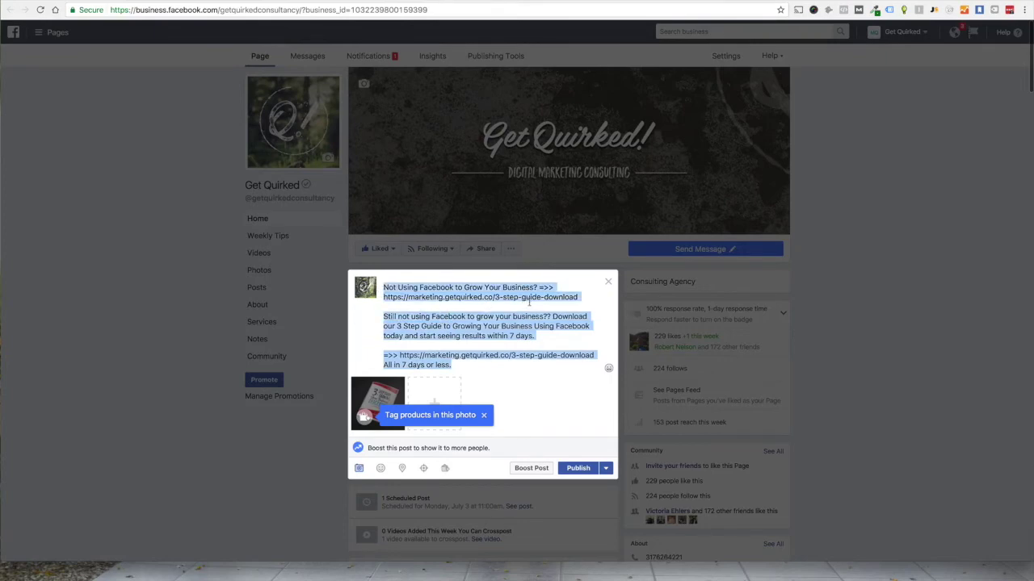
click(529, 302)
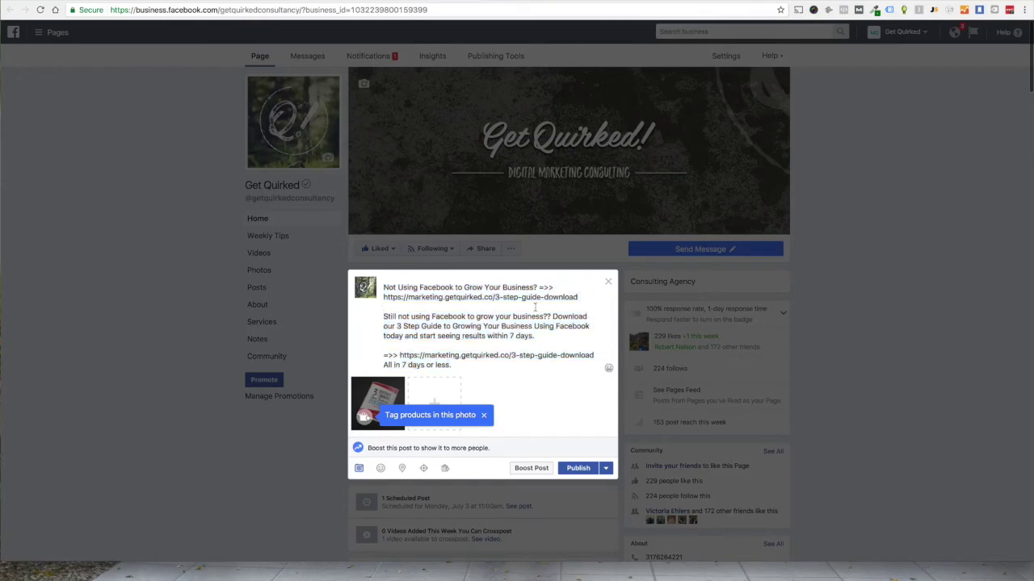
click(536, 336)
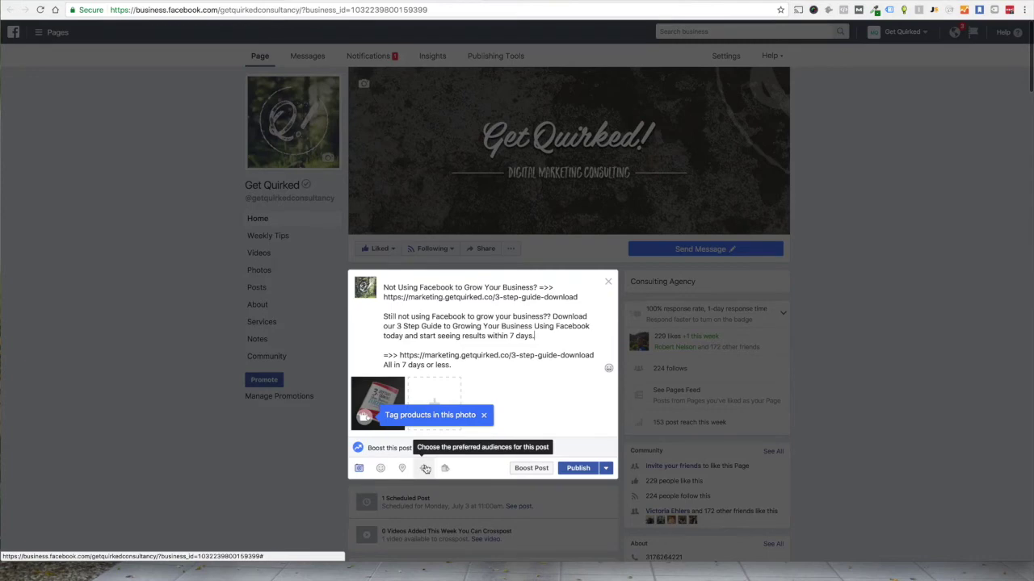
click(424, 468)
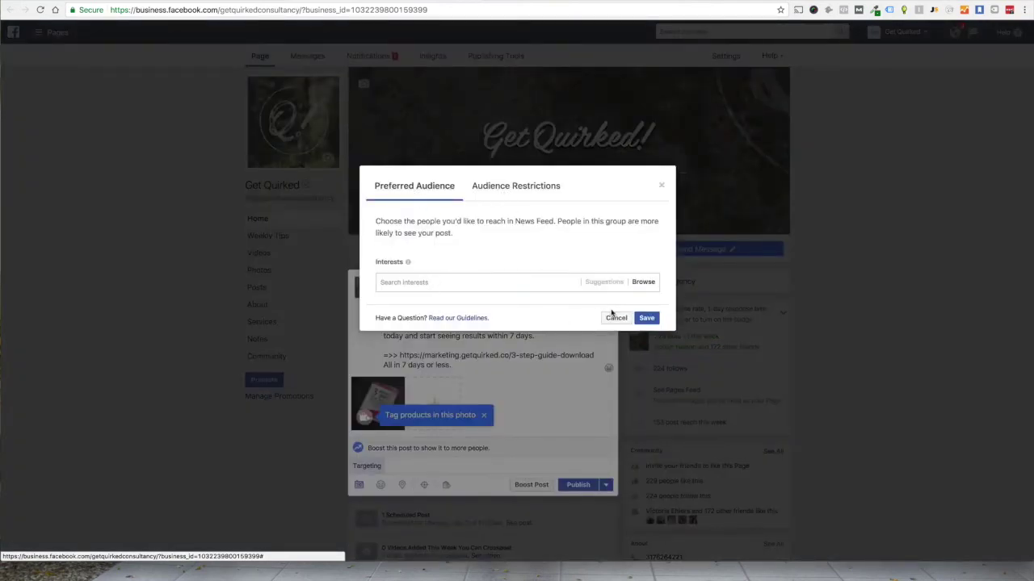
- Target interests such as Small business, Entrepreneurship and Social media marketing for ages 18–65+
click(451, 283)
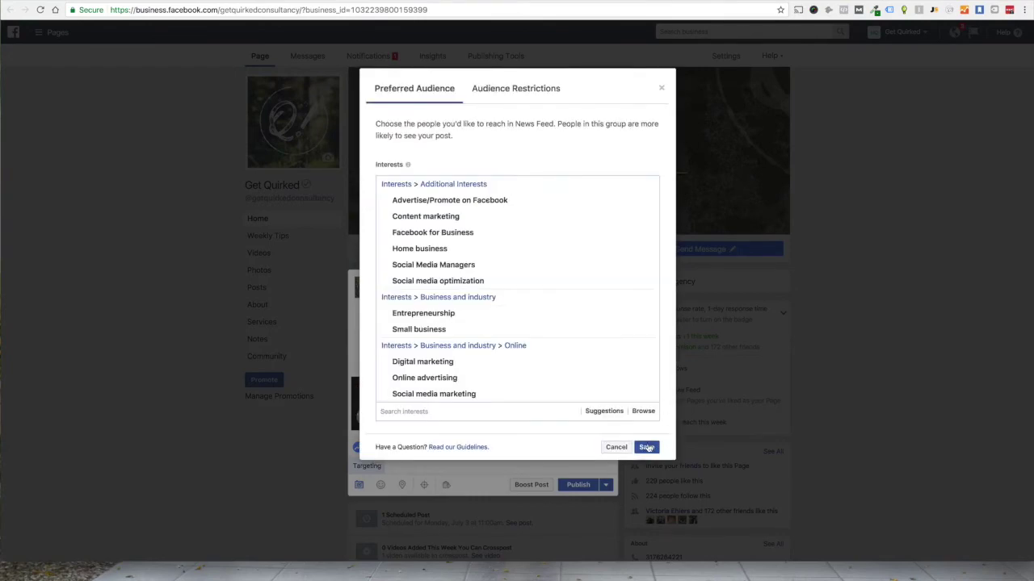
click(646, 446)
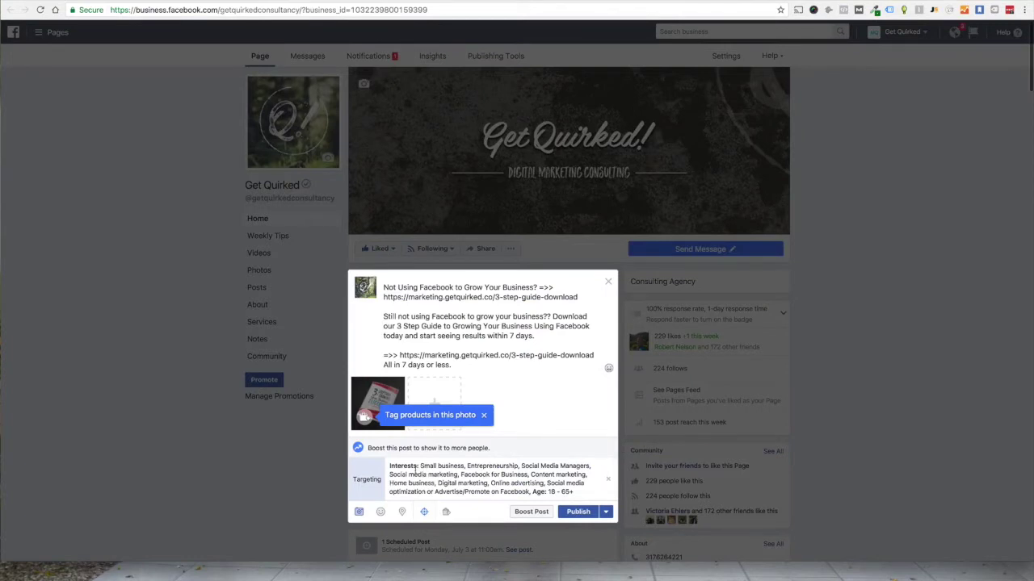
drag(416, 471, 585, 494)
scroll(584, 493, down, 1)
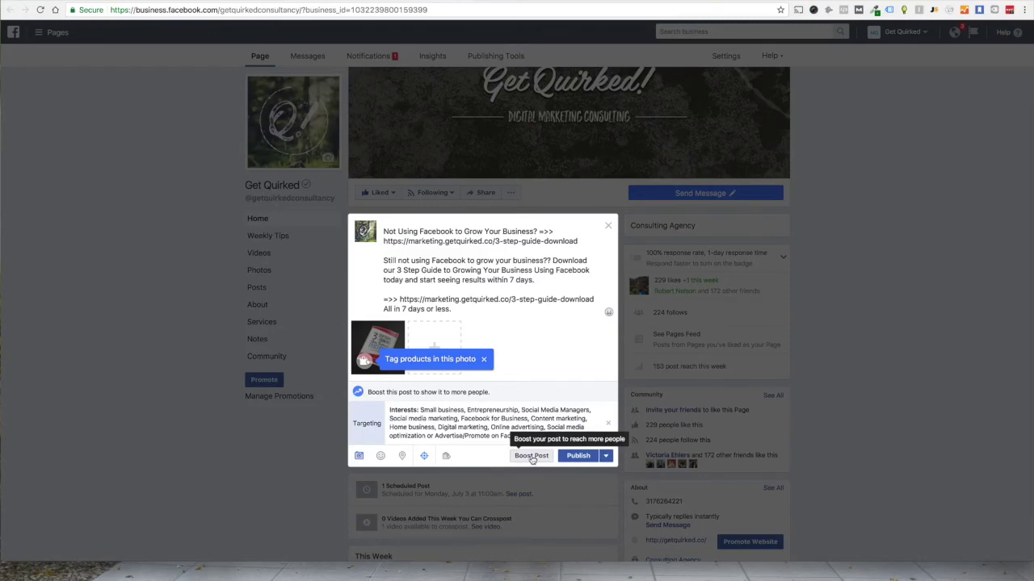
- Boost the post with a $10 budget running for 1 day
click(531, 457)
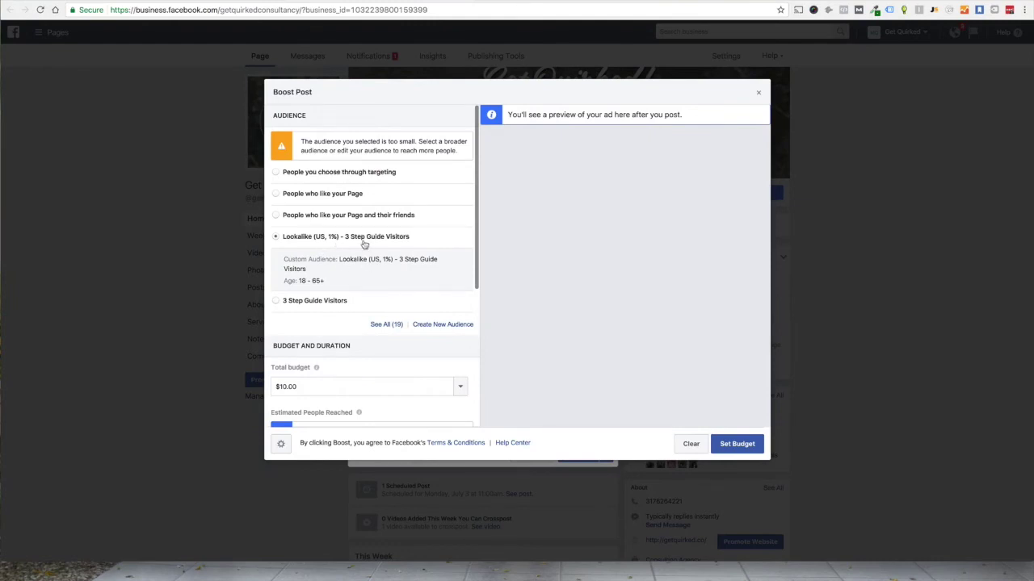
drag(343, 142, 454, 153)
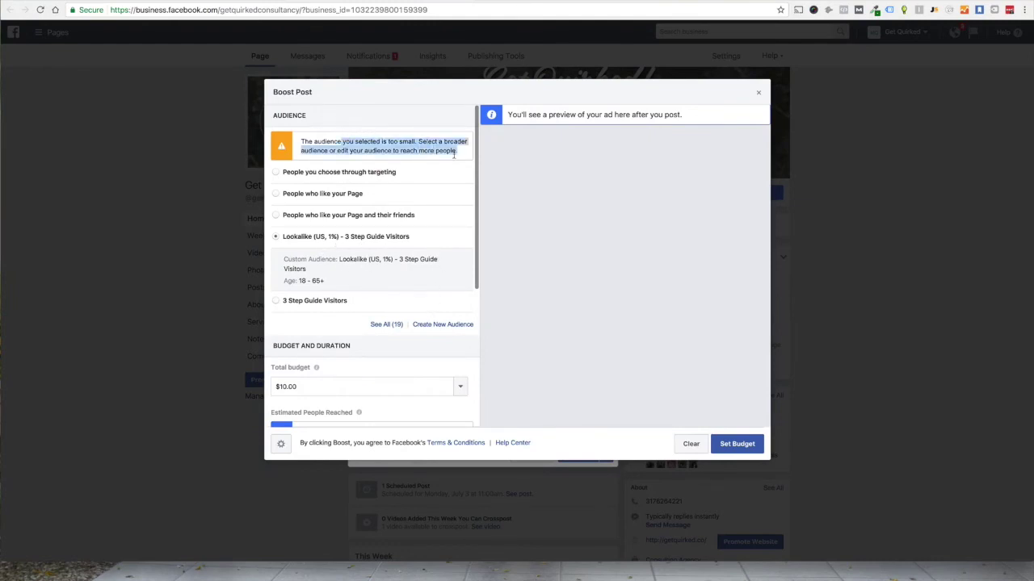
click(454, 153)
scroll(367, 304, down, 1)
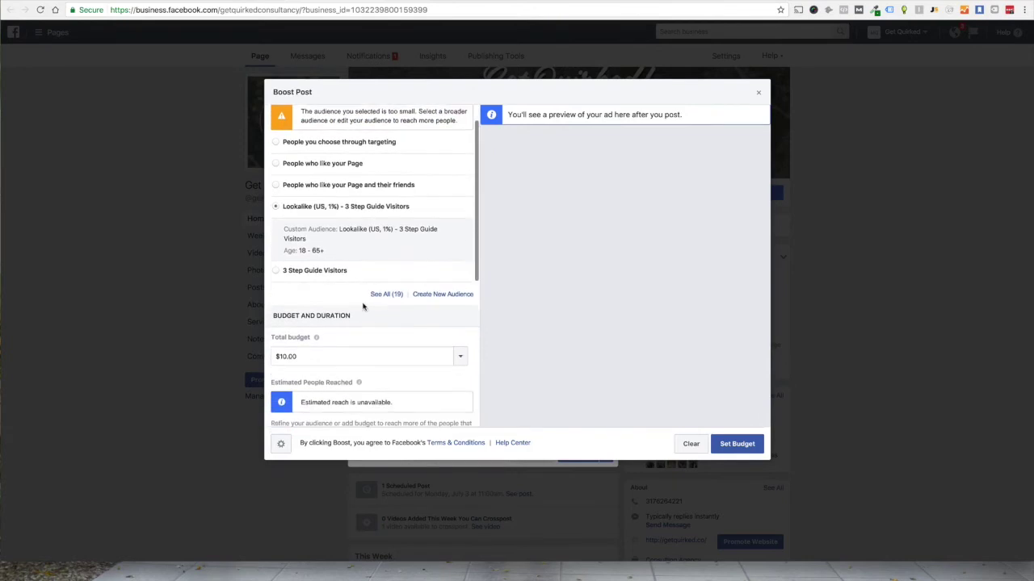
scroll(363, 304, down, 3)
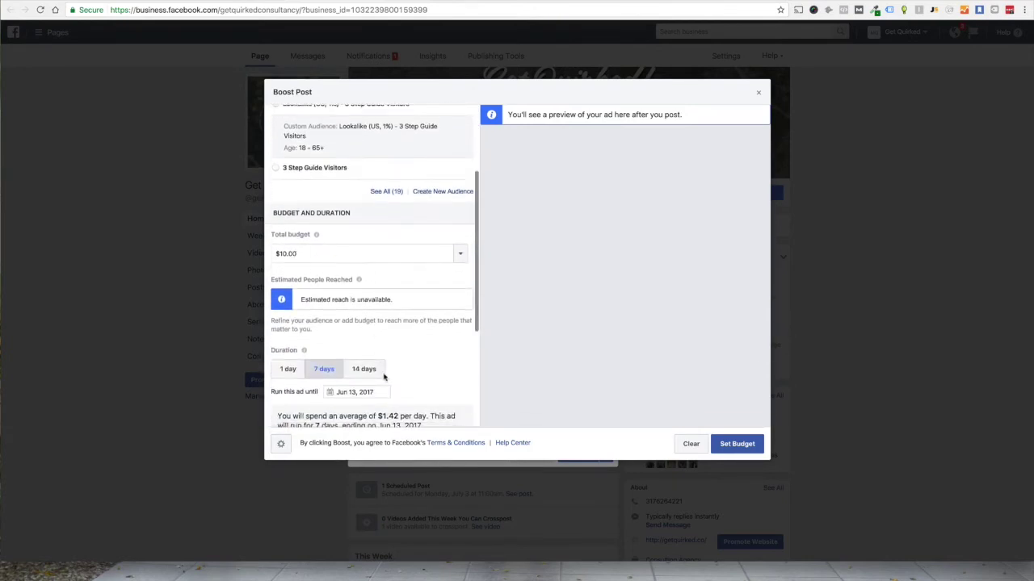
scroll(404, 376, down, 2)
click(289, 322)
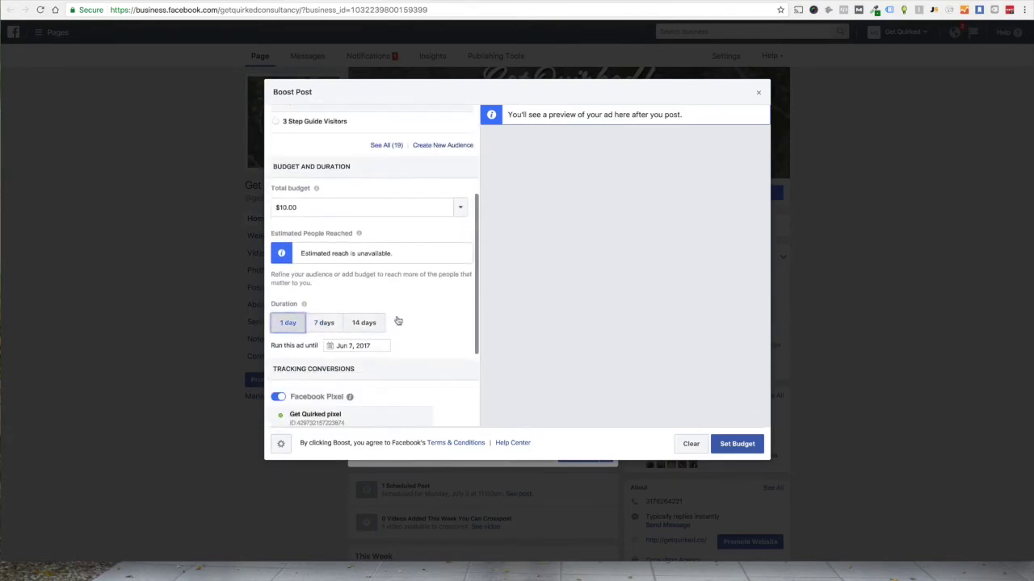
scroll(443, 312, down, 3)
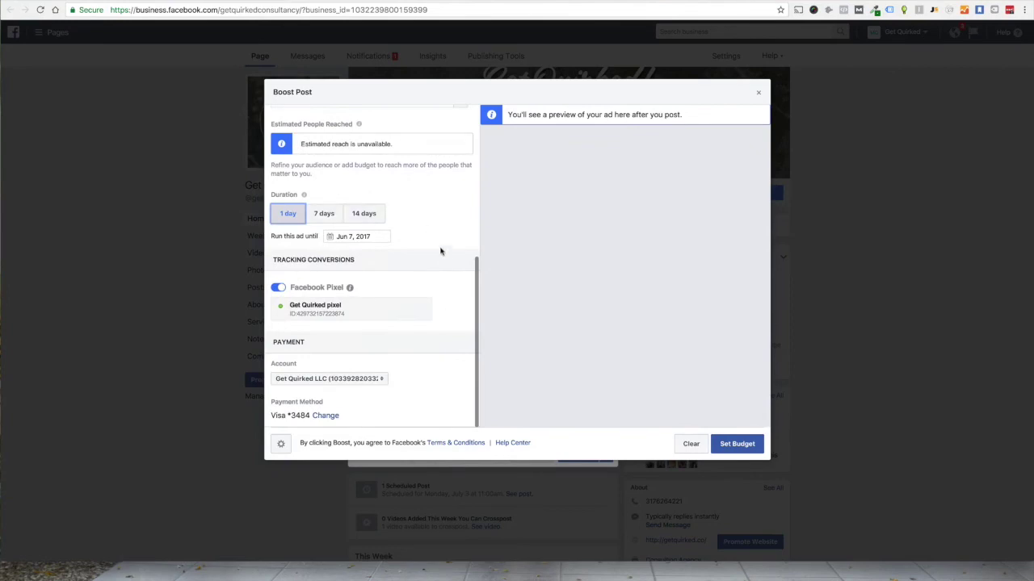
click(737, 444)
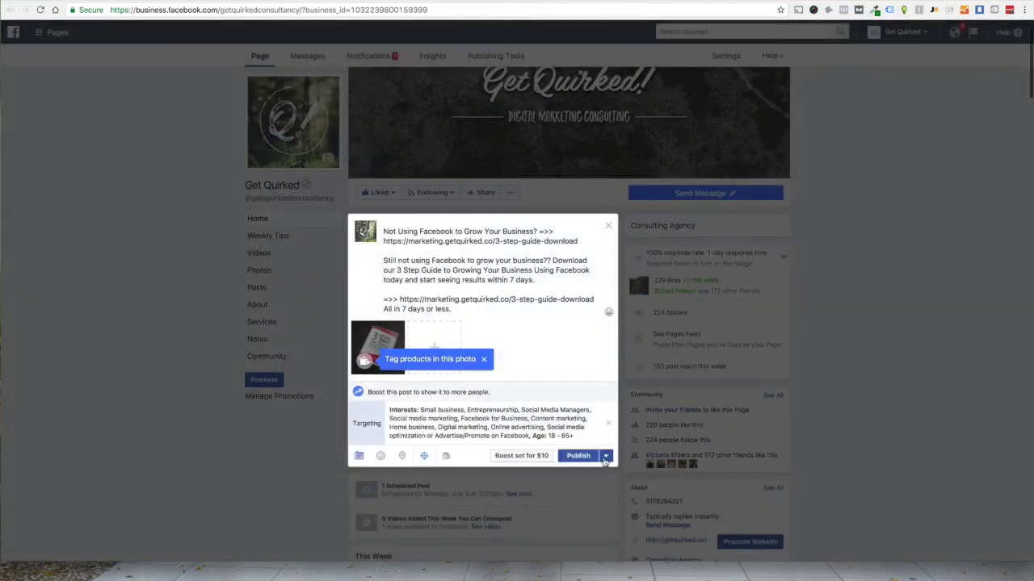
- Schedule the post for 6/6/2017 at 10:12 AM
click(605, 456)
click(602, 476)
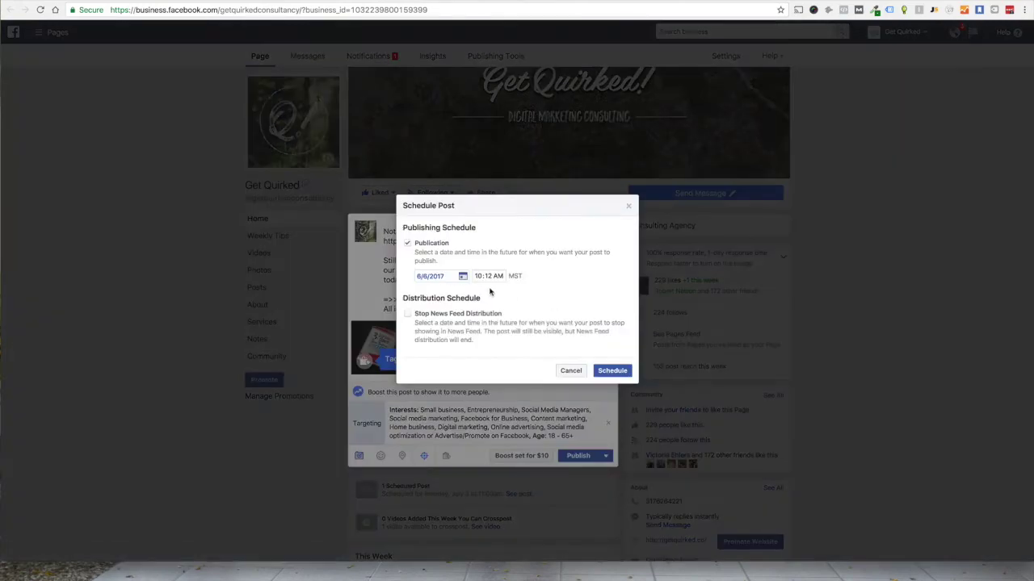
key(Return)
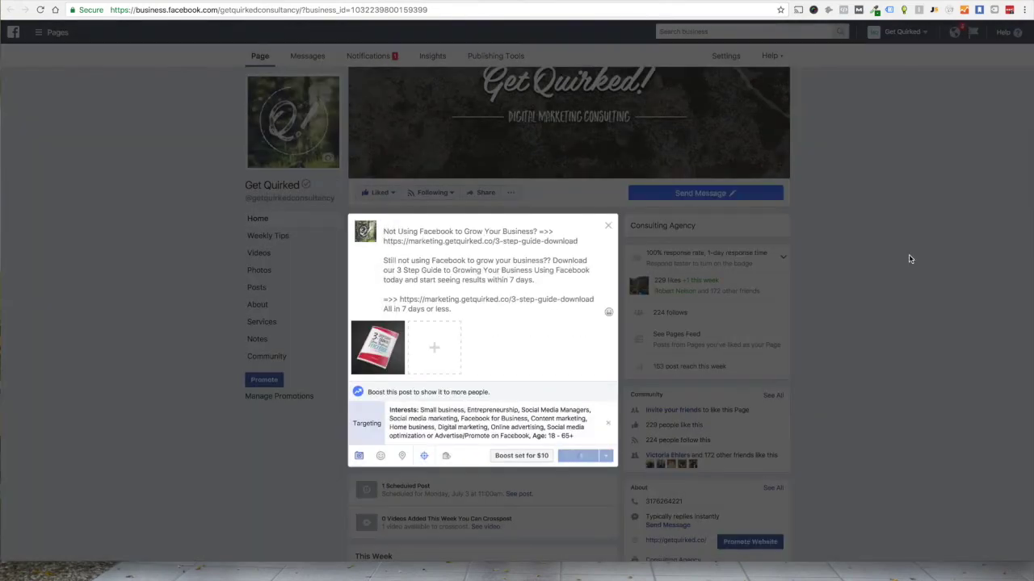